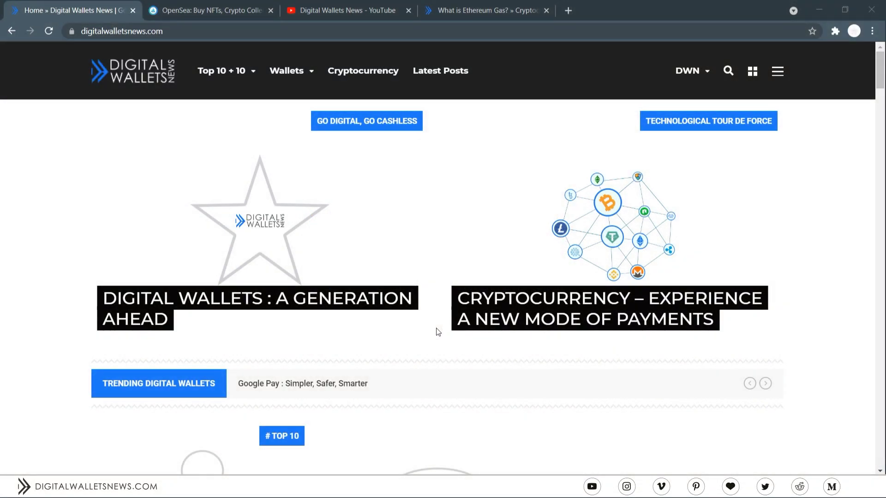
# - Scroll the Digital Wallets News homepage down to the Kraken and Binance articles, then switch to OpenSea
pyautogui.scroll(-1, 438, 332)
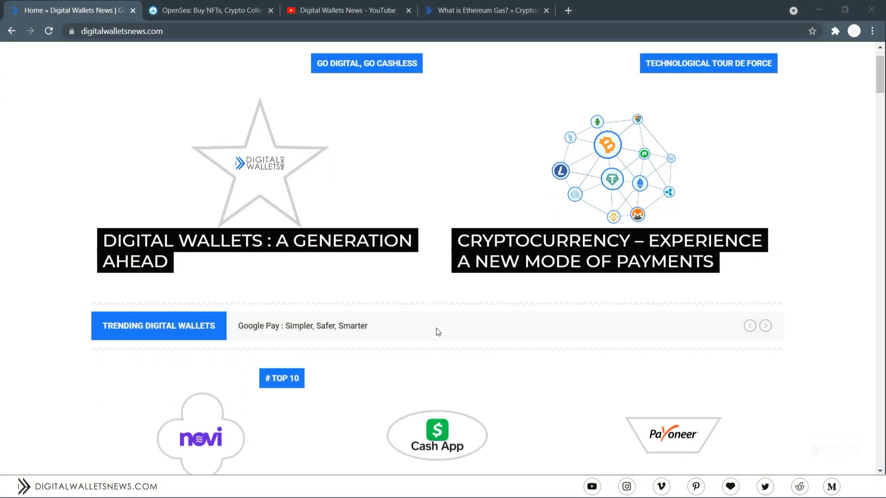
pyautogui.scroll(-1, 437, 332)
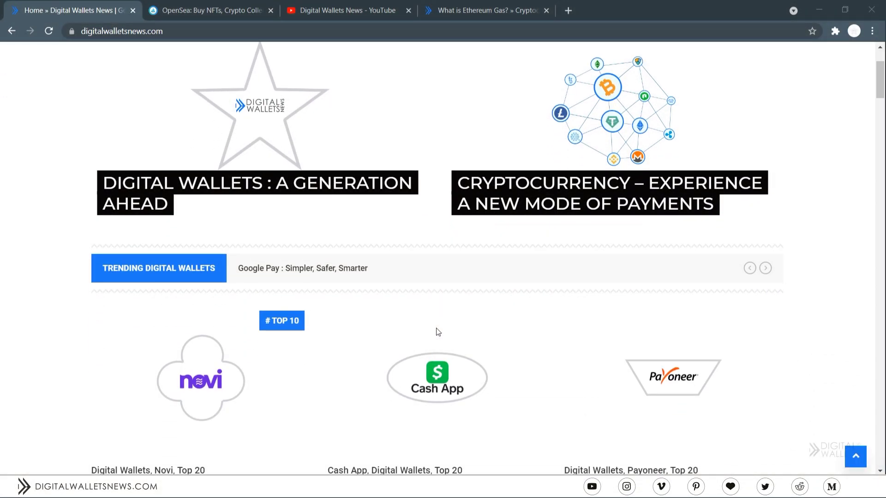
pyautogui.scroll(-1, 437, 332)
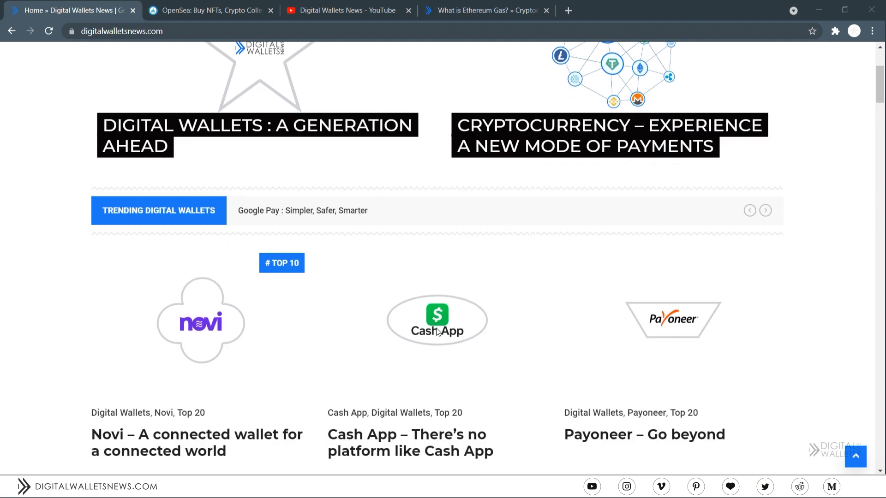
pyautogui.scroll(-2, 438, 333)
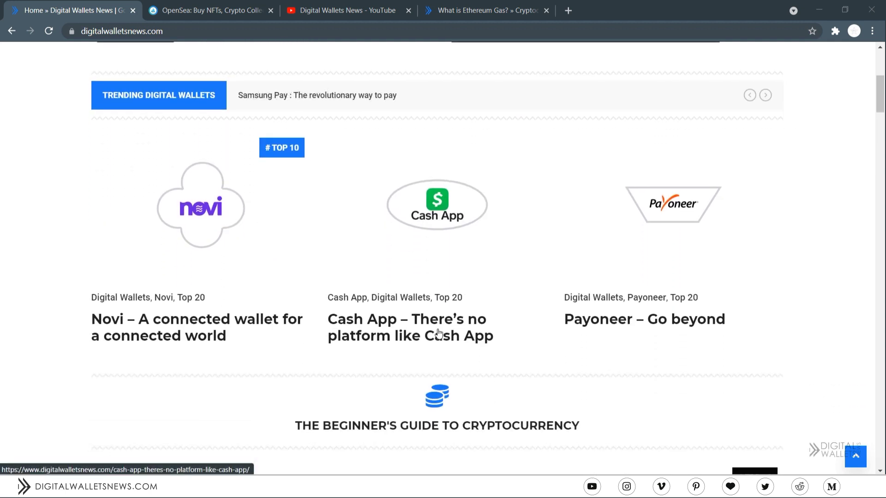
pyautogui.scroll(-2, 438, 332)
pyautogui.scroll(-3, 438, 333)
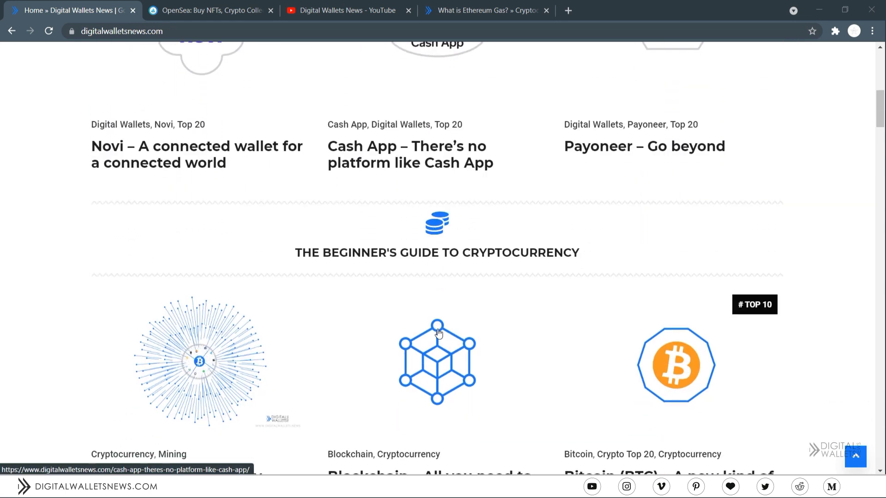
pyautogui.scroll(-2, 438, 334)
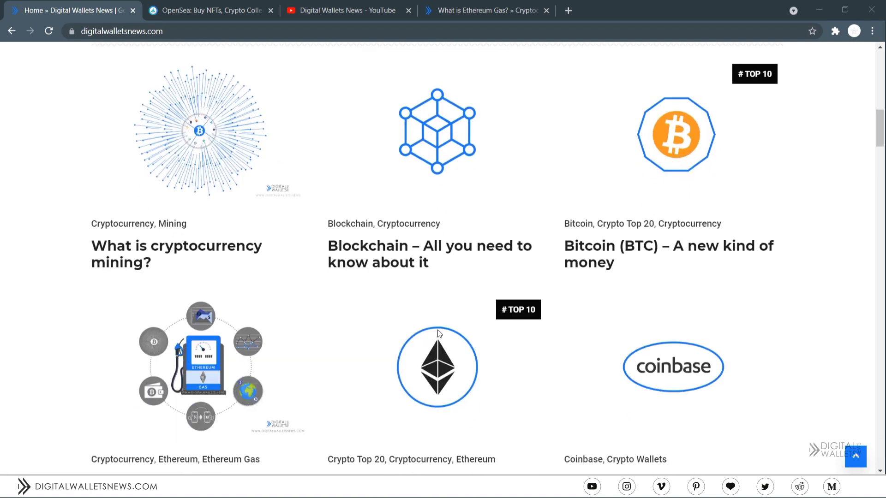
pyautogui.scroll(-4, 438, 334)
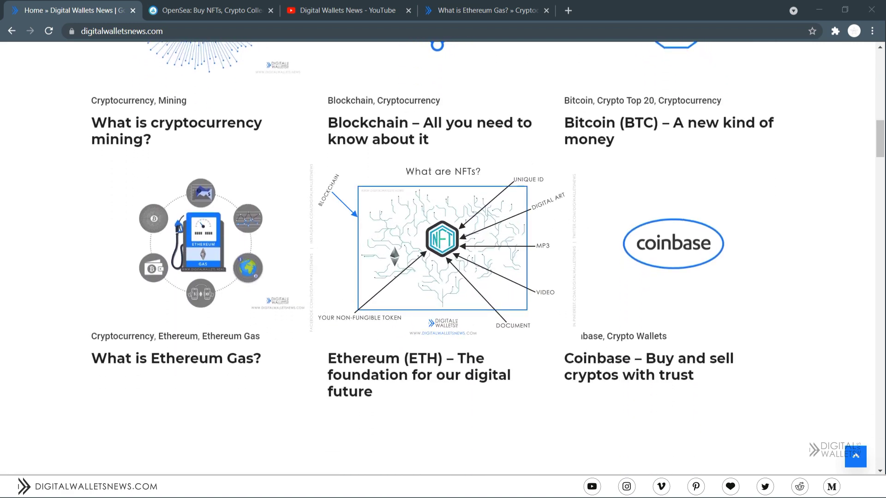
pyautogui.scroll(-3, 439, 334)
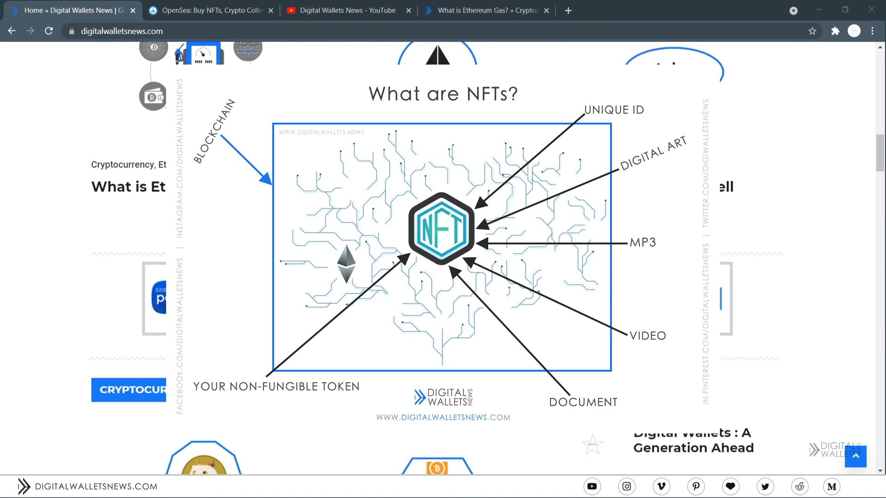
pyautogui.scroll(-4, 438, 334)
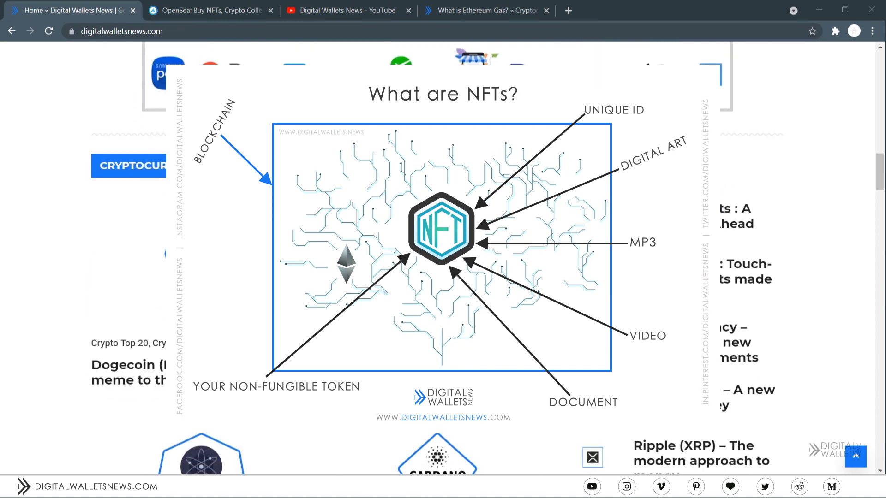
pyautogui.scroll(-5, 439, 334)
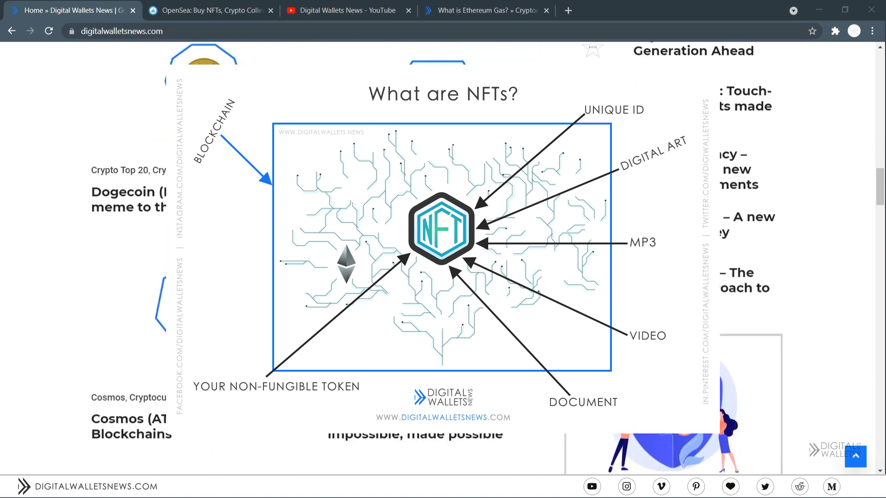
pyautogui.scroll(-4, 439, 334)
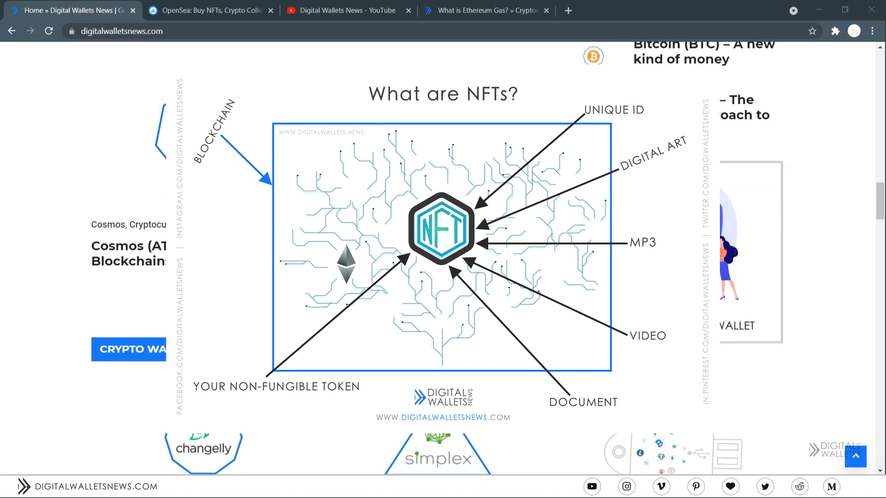
pyautogui.scroll(-2, 438, 334)
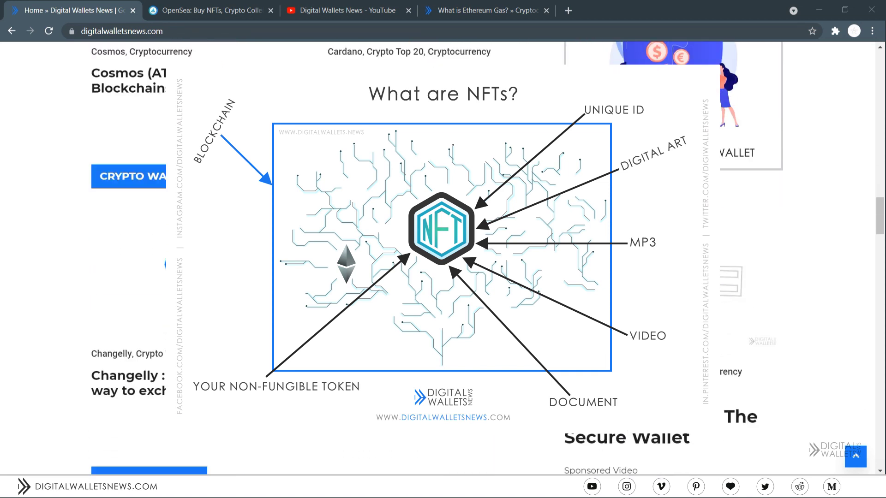
pyautogui.scroll(-1, 439, 334)
pyautogui.scroll(-2, 438, 333)
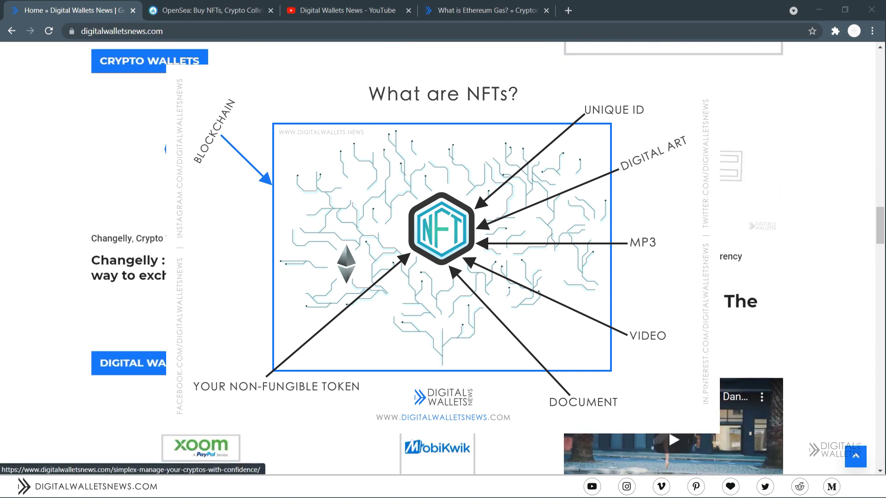
pyautogui.scroll(-1, 438, 333)
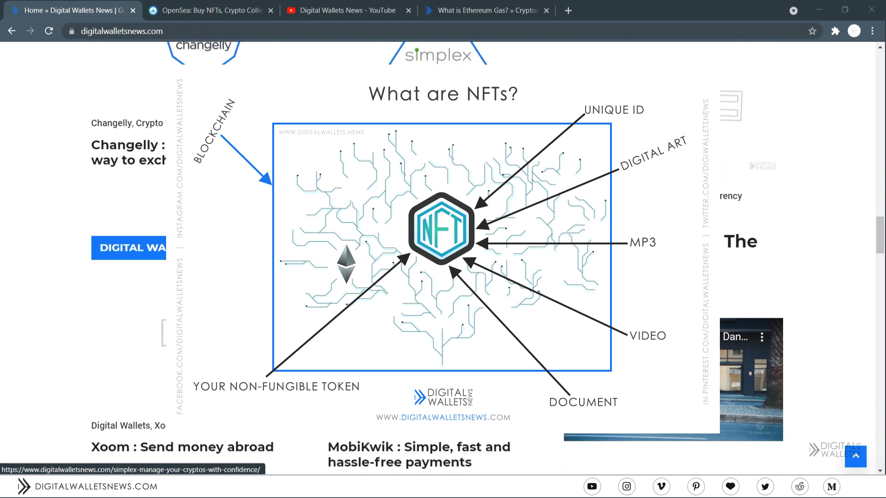
pyautogui.scroll(-3, 438, 334)
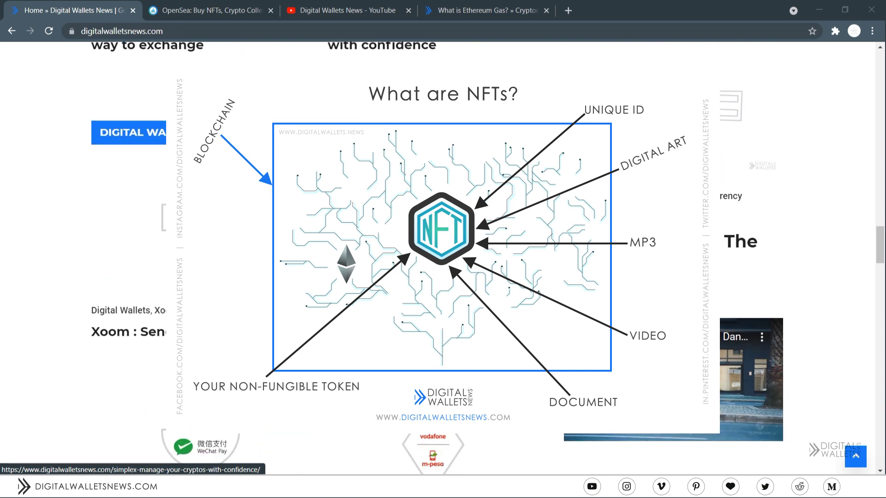
pyautogui.scroll(-3, 438, 334)
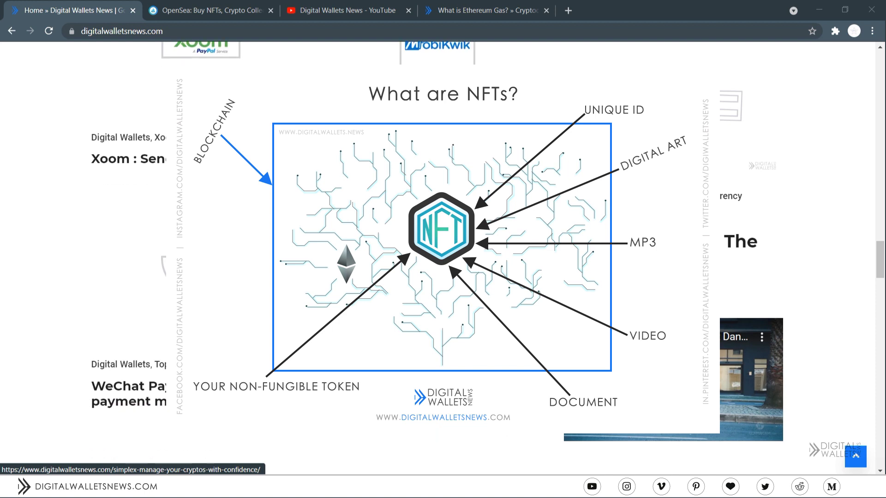
pyautogui.scroll(-3, 438, 334)
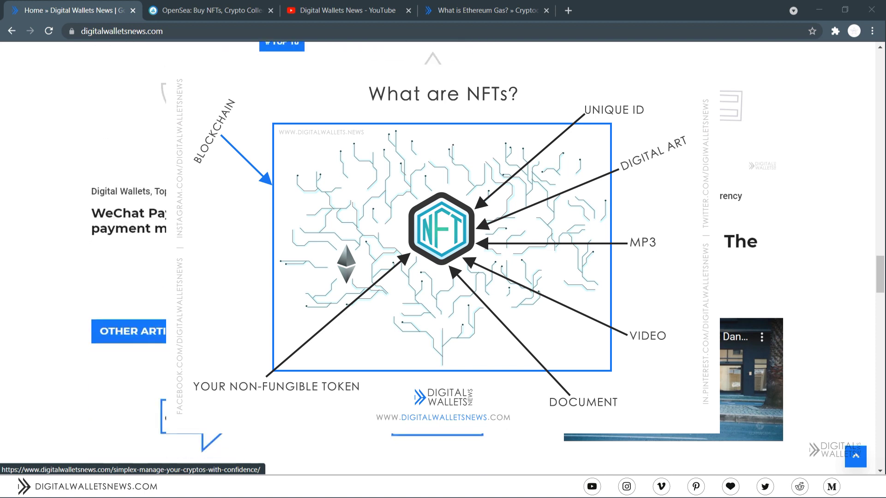
pyautogui.scroll(-4, 438, 334)
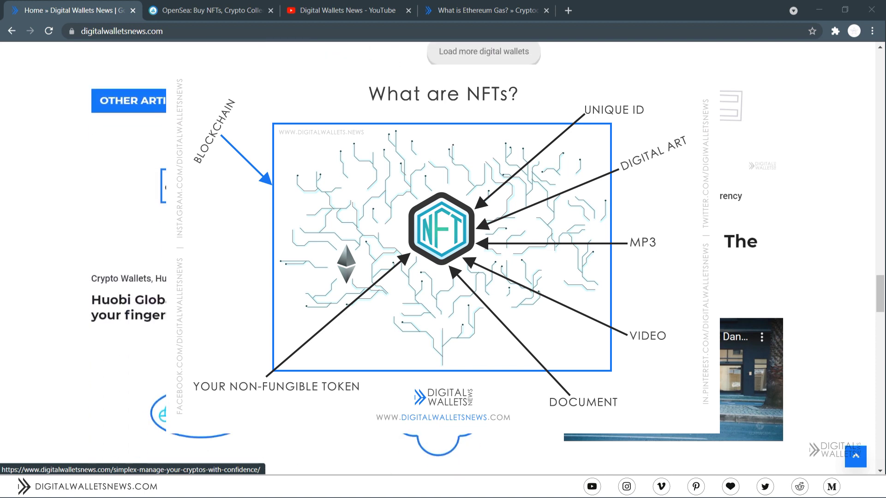
pyautogui.scroll(-4, 438, 333)
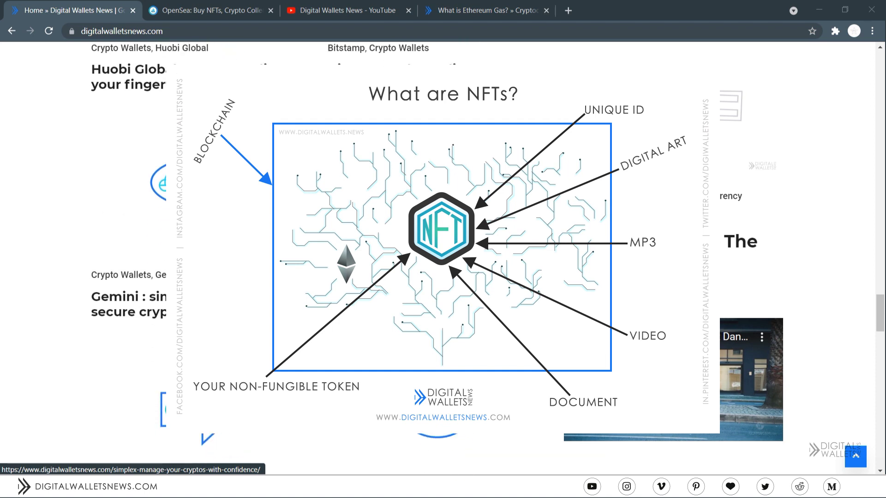
pyautogui.scroll(-3, 439, 333)
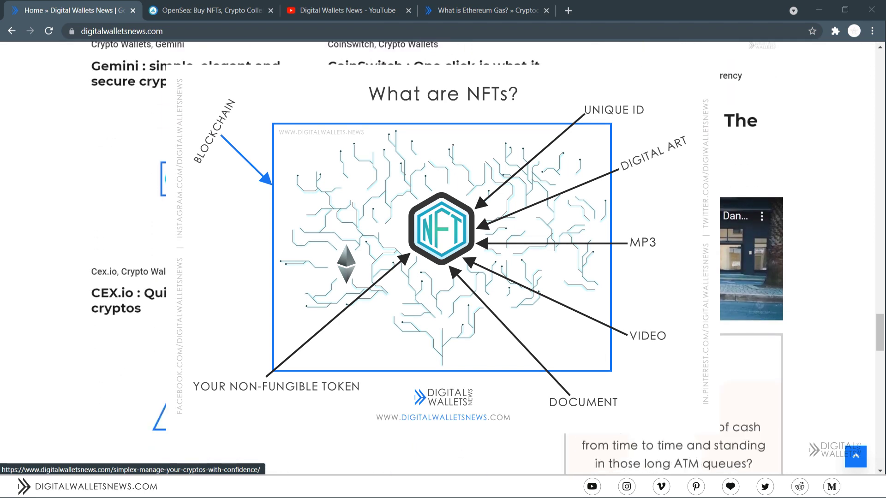
pyautogui.scroll(-3, 438, 333)
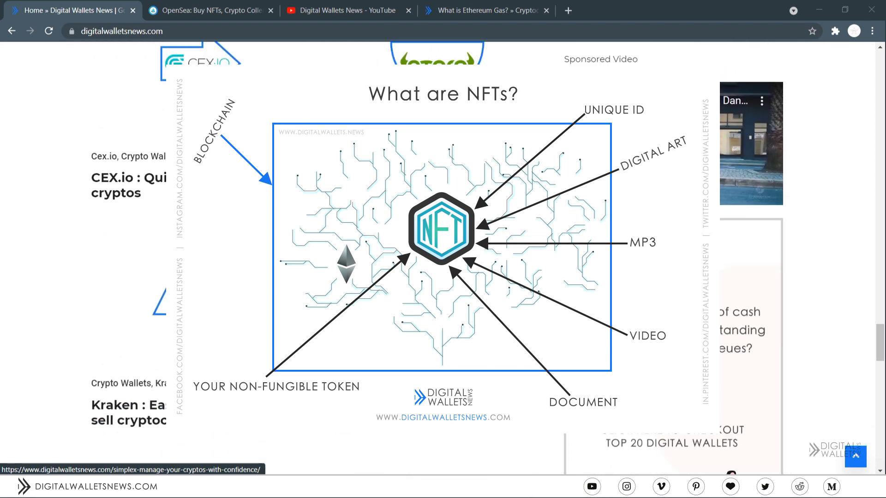
pyautogui.scroll(-2, 439, 334)
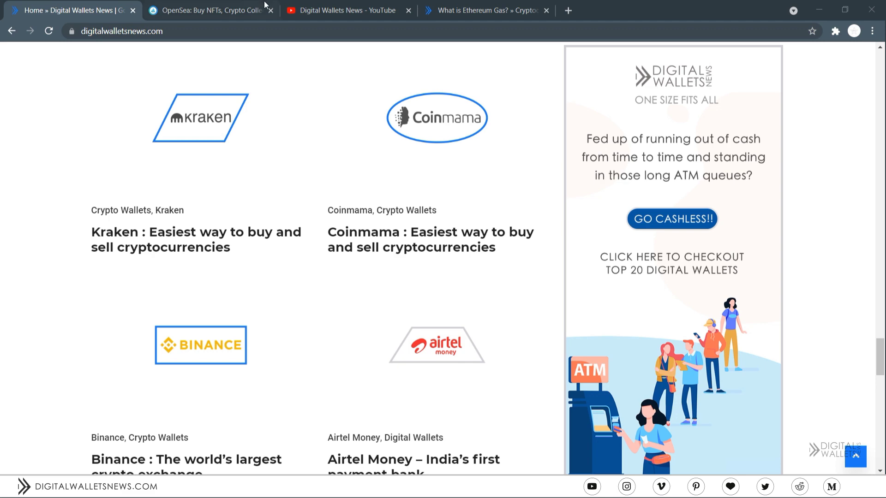
pyautogui.click(223, 6)
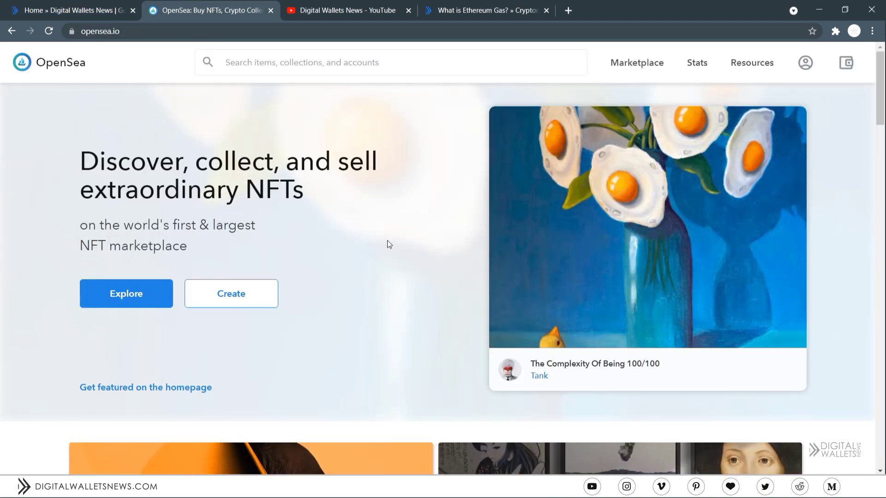
# - Open and close the wallet provider list, then start creating an NFT to reach wallet sign-in
pyautogui.click(845, 63)
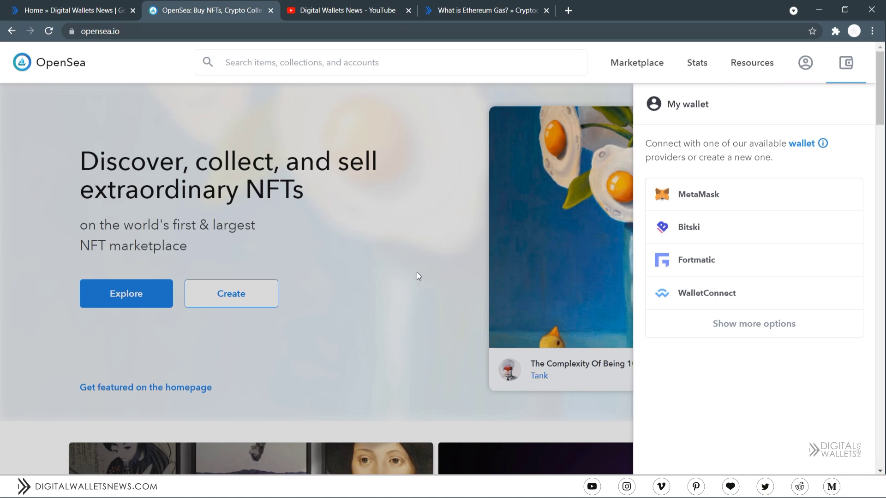
pyautogui.click(380, 296)
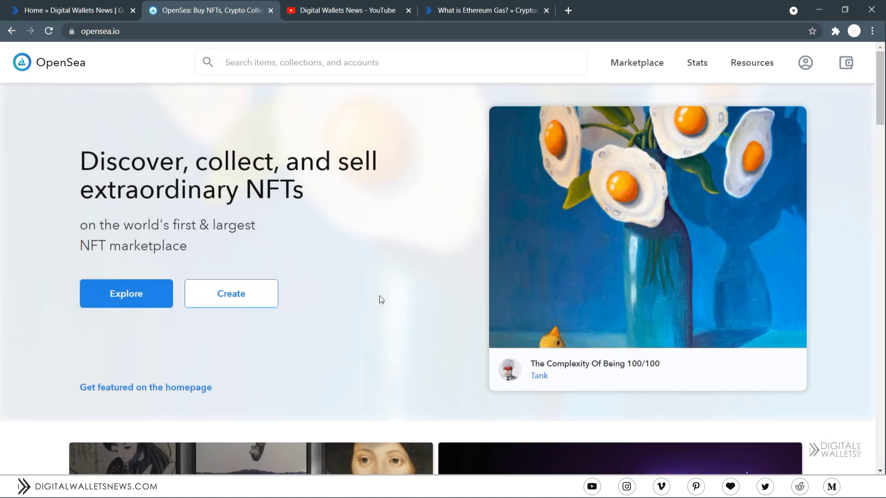
pyautogui.click(237, 293)
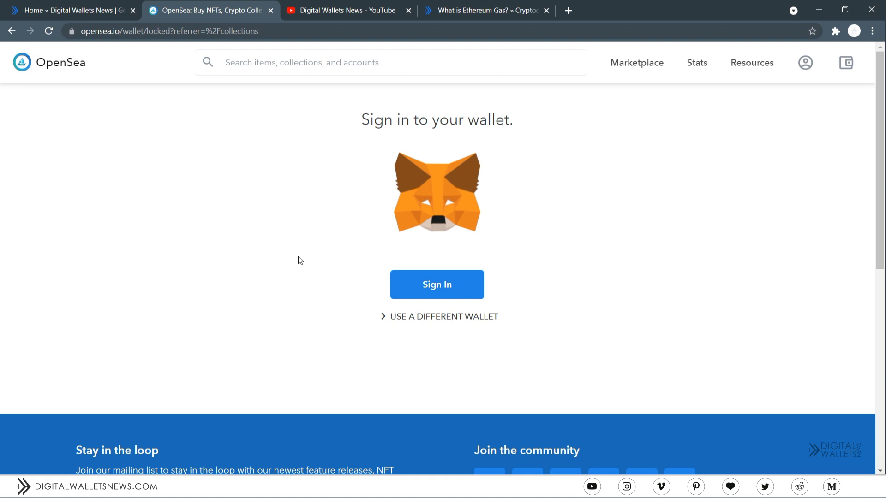
# - View the Digital Wallets News YouTube channel's Videos page, then return to the OpenSea sign-in page
pyautogui.click(343, 6)
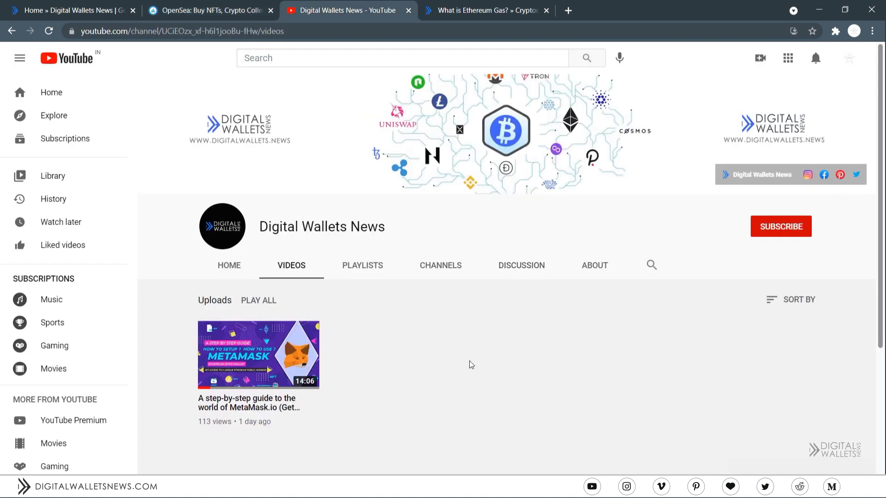
pyautogui.moveTo(315, 427)
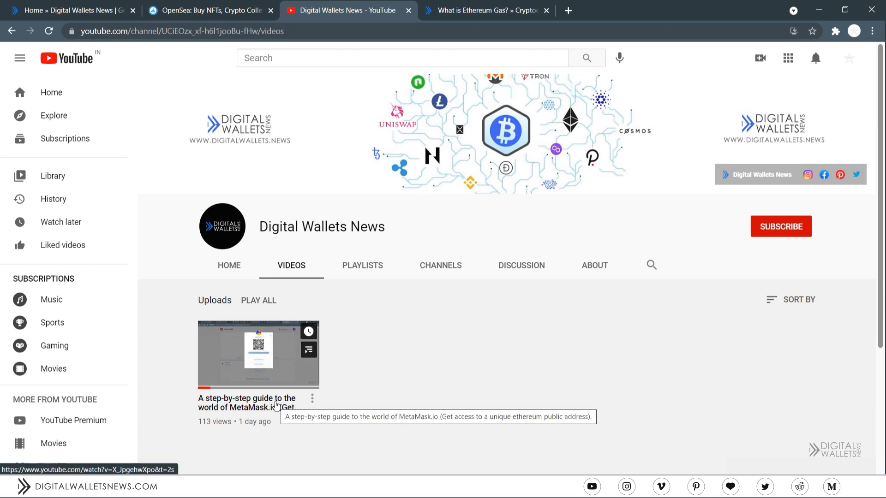
pyautogui.click(189, 6)
# - Choose MetaMask, unlock it with the wallet password, and connect the second account to OpenSea
pyautogui.click(446, 286)
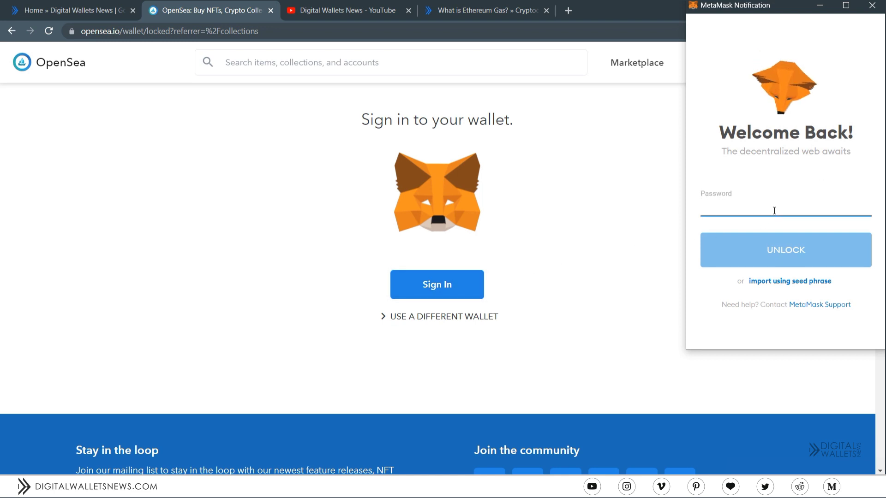
pyautogui.write('••••')
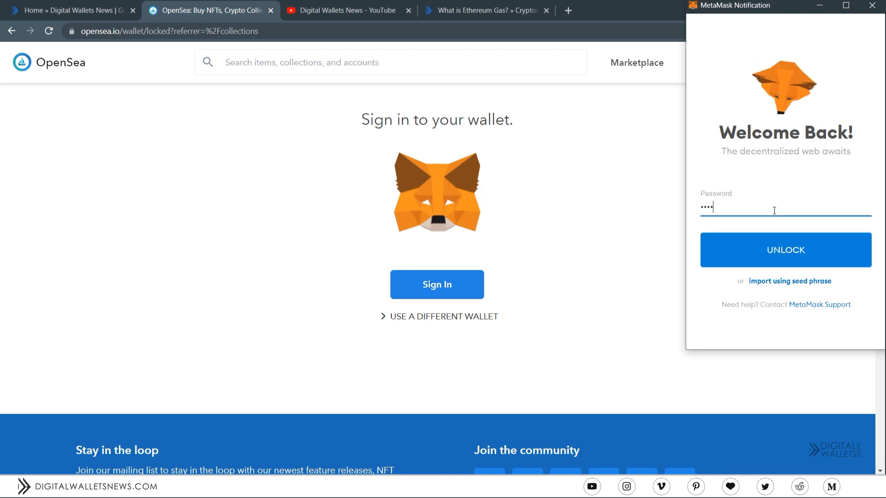
pyautogui.write('••••••')
pyautogui.click(782, 244)
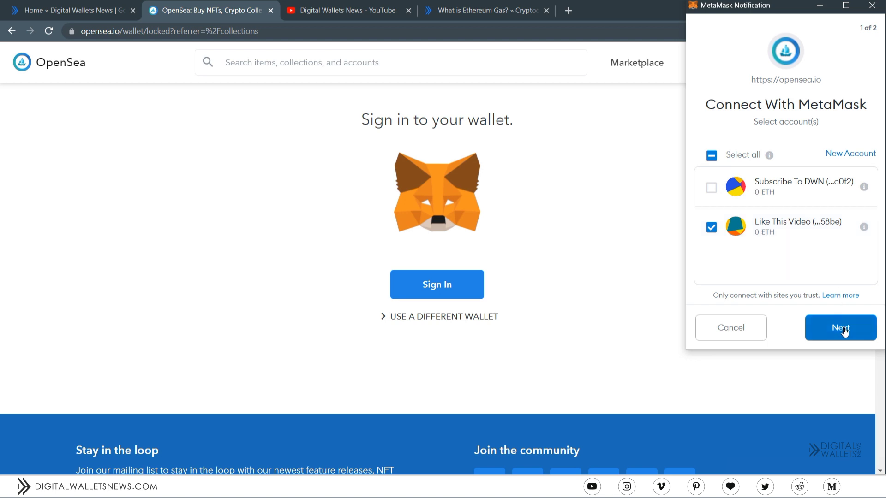
pyautogui.click(840, 328)
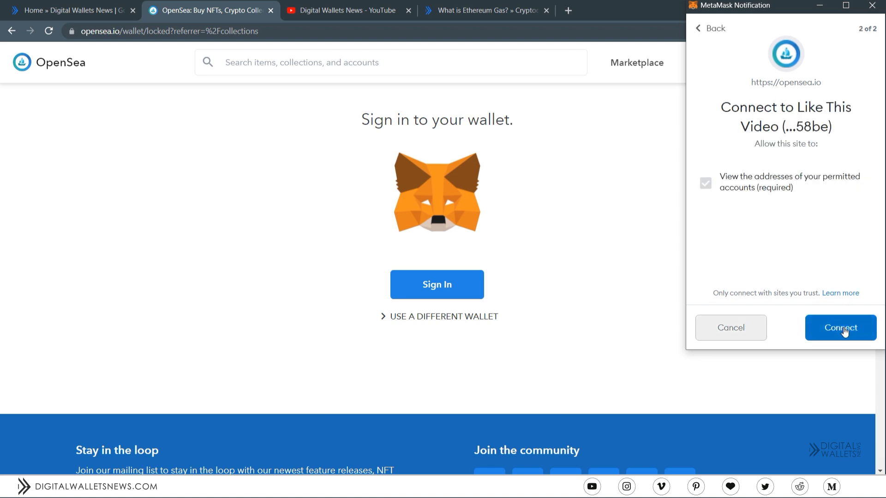
pyautogui.click(843, 331)
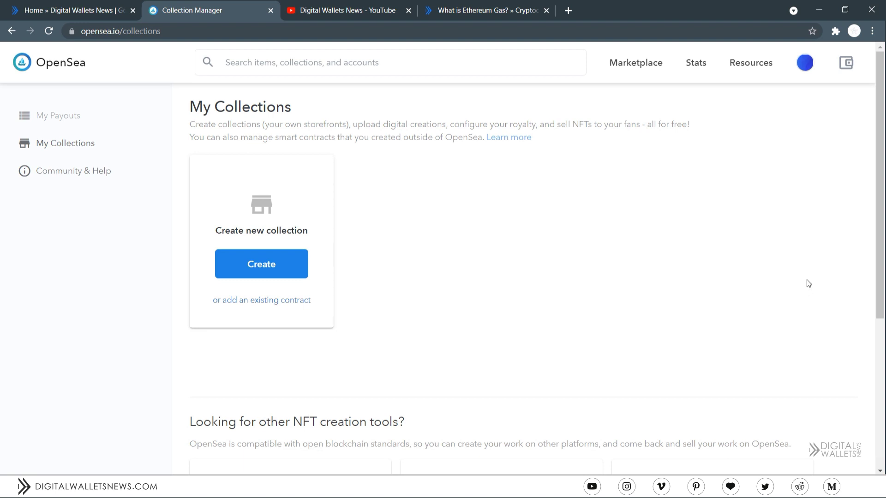
# - Upload profile.png as the avatar on My Profile and sign the OpenSea login message in MetaMask
pyautogui.moveTo(810, 65)
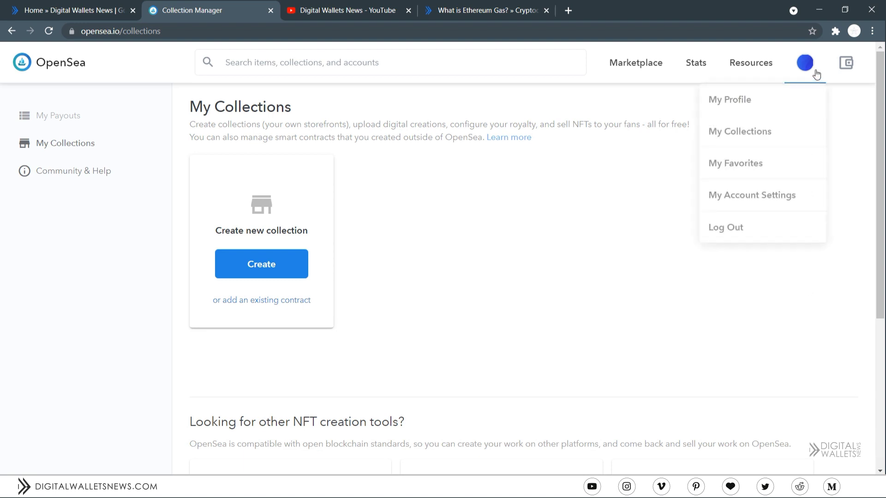
pyautogui.click(789, 94)
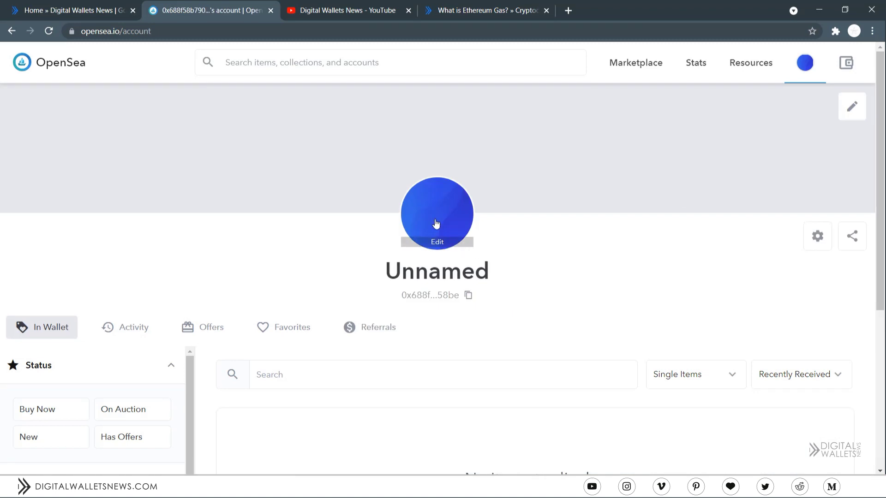
pyautogui.click(435, 224)
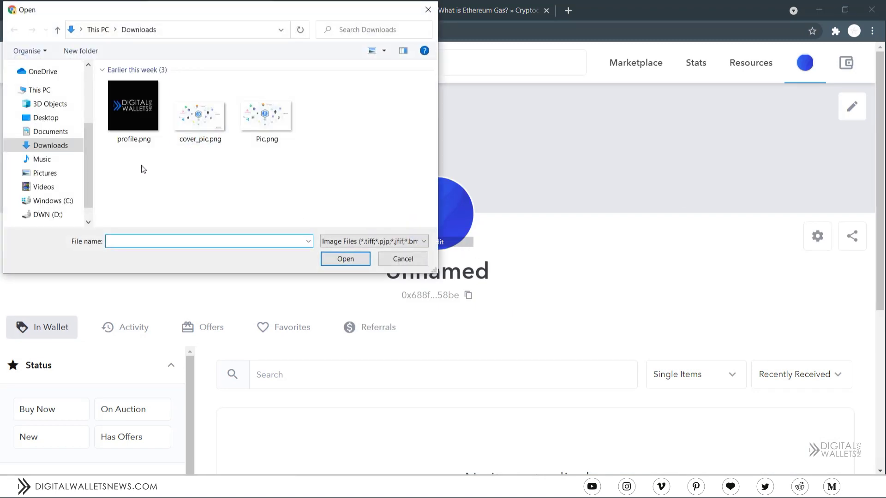
pyautogui.click(128, 113)
pyautogui.click(344, 261)
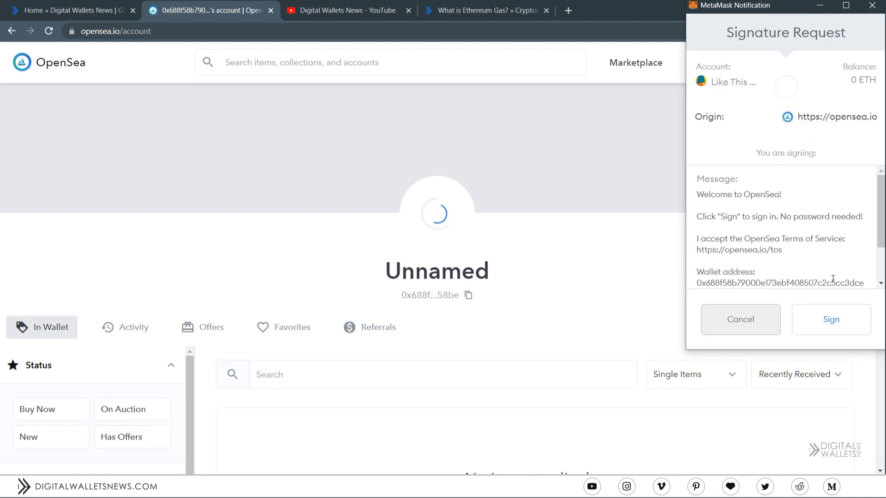
pyautogui.click(836, 322)
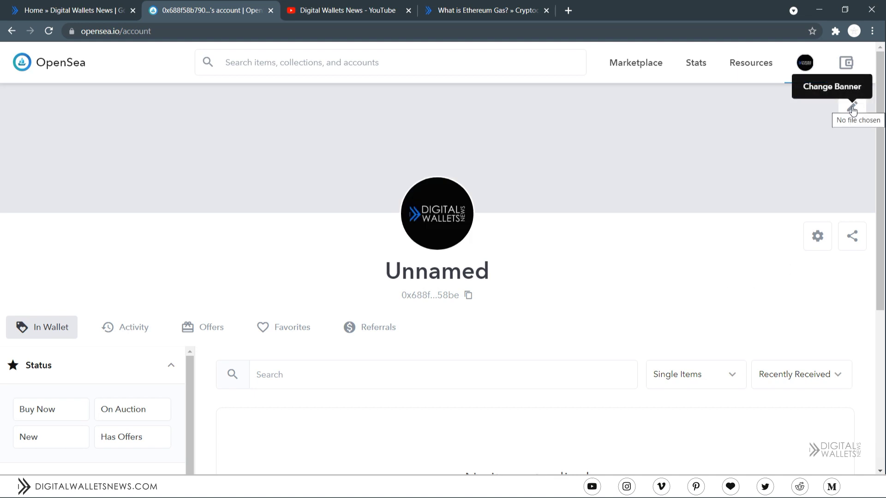
# - Upload cover_pic.png as the profile banner image
pyautogui.click(852, 109)
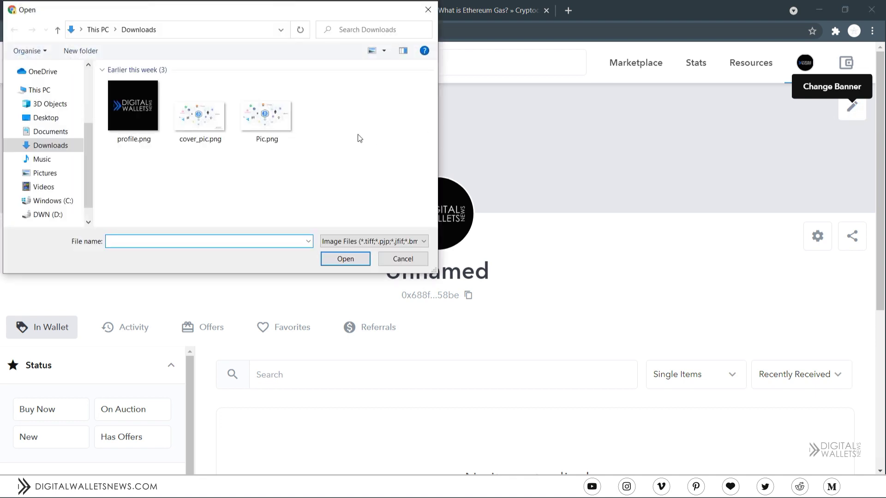
pyautogui.doubleClick(215, 131)
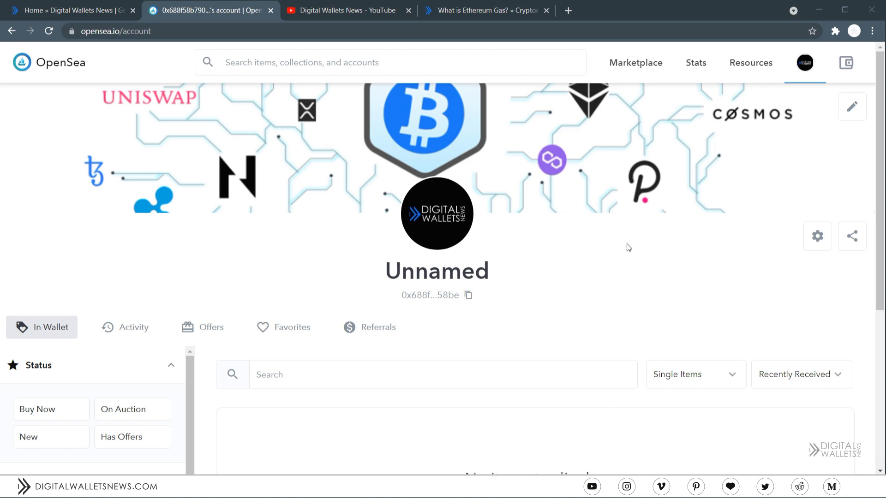
# - In account settings, enter username DigitalWalletsNews, bio 'Digiaal Wallets News' and the email address, then save
pyautogui.moveTo(805, 65)
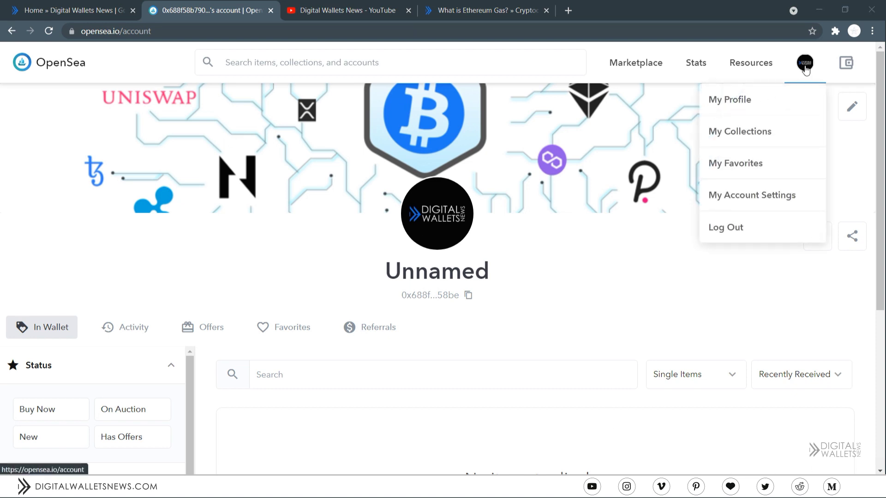
pyautogui.click(787, 195)
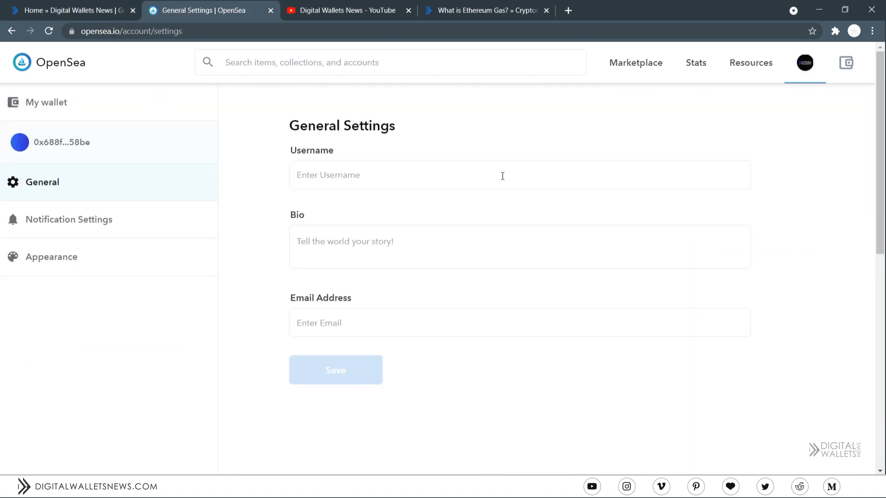
pyautogui.click(502, 175)
pyautogui.write('Digi')
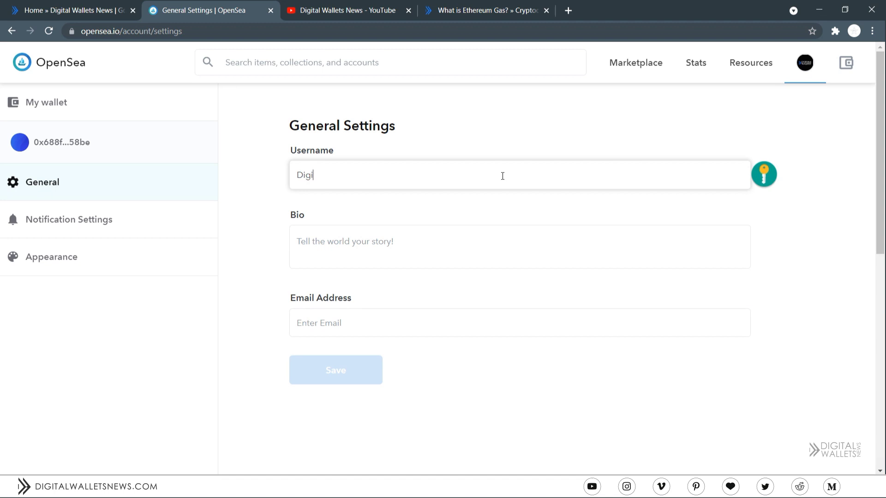
pyautogui.write('talWalletsNews')
pyautogui.click(428, 237)
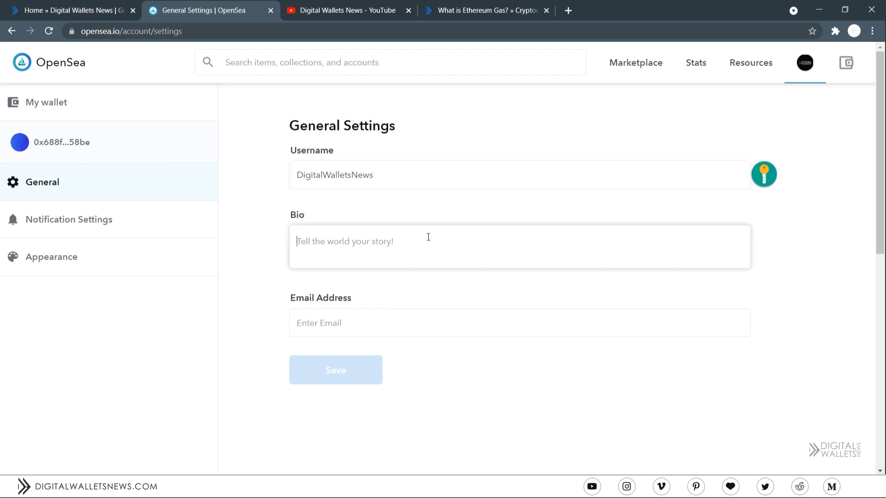
pyautogui.write('Digia')
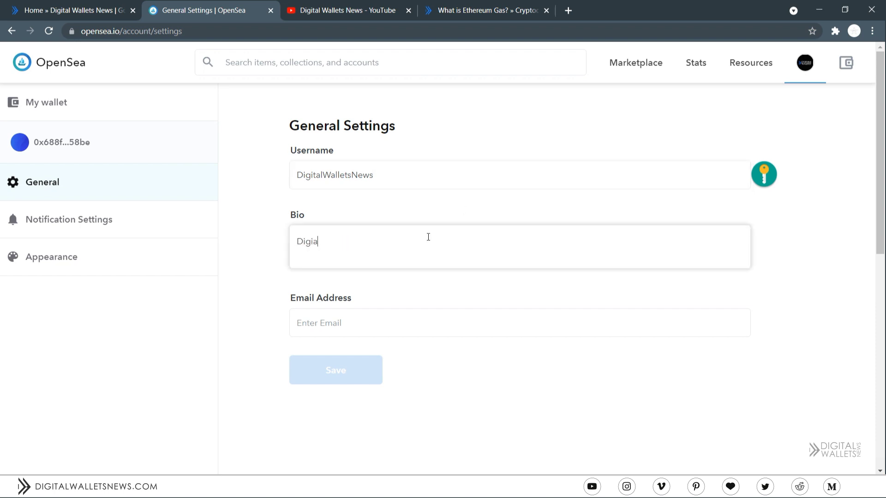
pyautogui.press('BackSpace')
pyautogui.write('tal Wallets News')
pyautogui.click(404, 317)
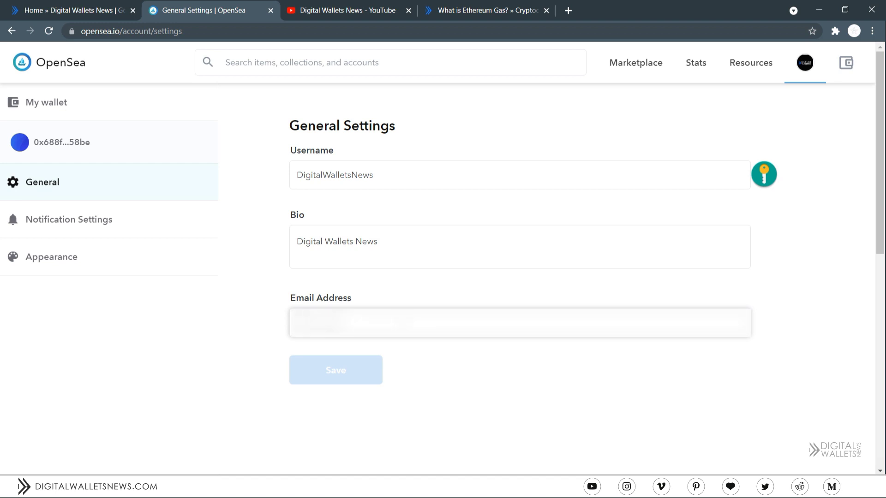
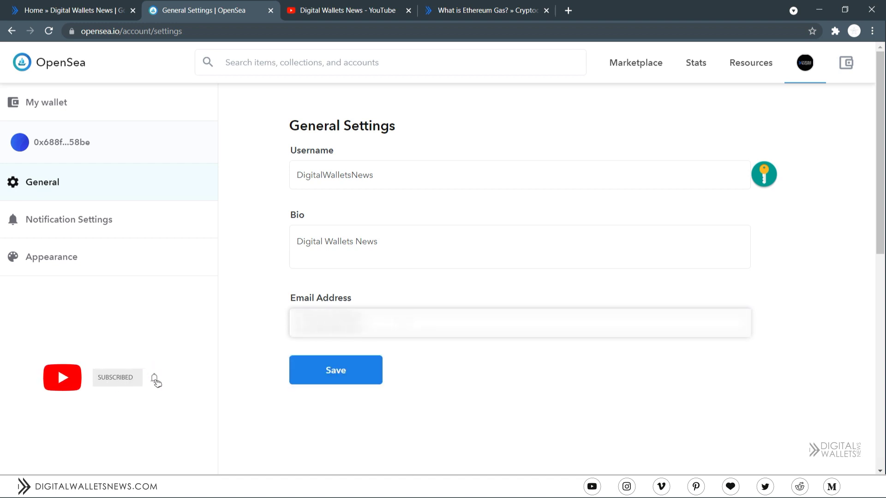
pyautogui.click(342, 371)
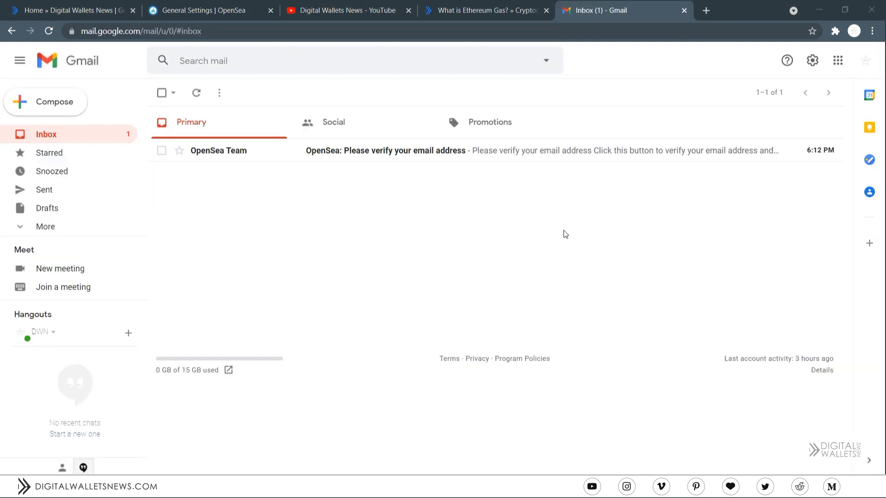
# - Confirm the OpenSea verification email in Gmail, close the extra tabs and return to General Settings
pyautogui.click(519, 153)
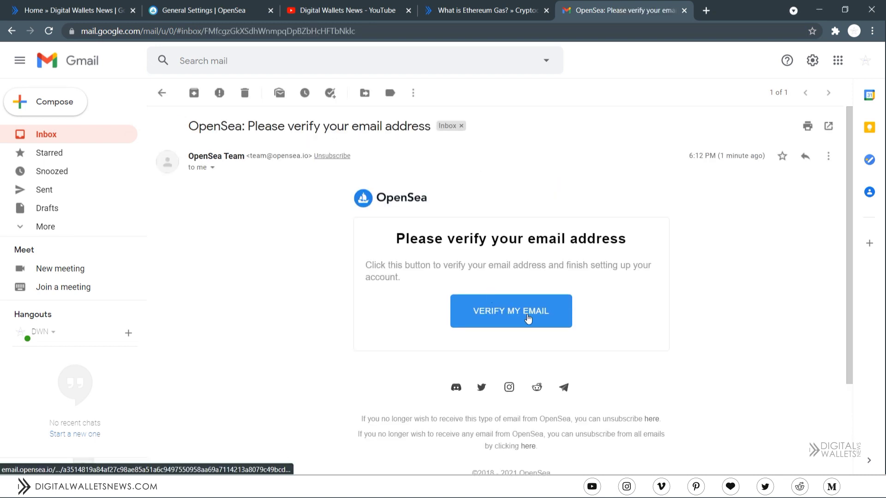
pyautogui.click(528, 318)
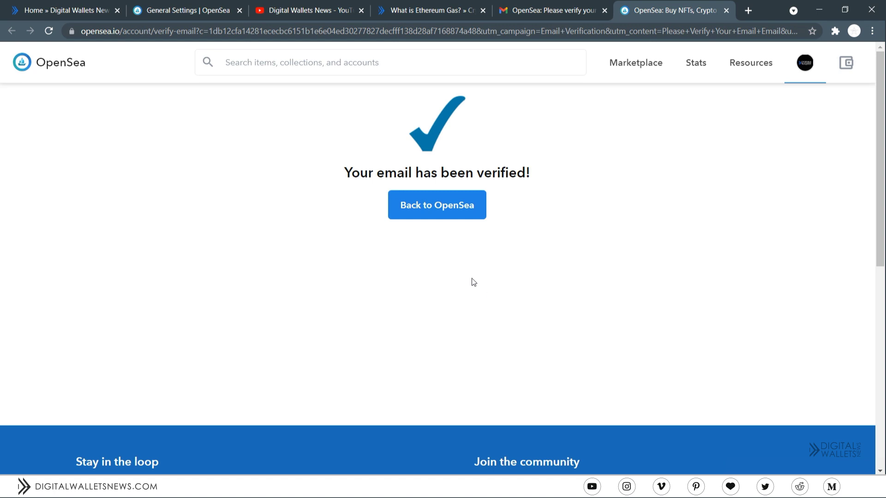
pyautogui.click(461, 213)
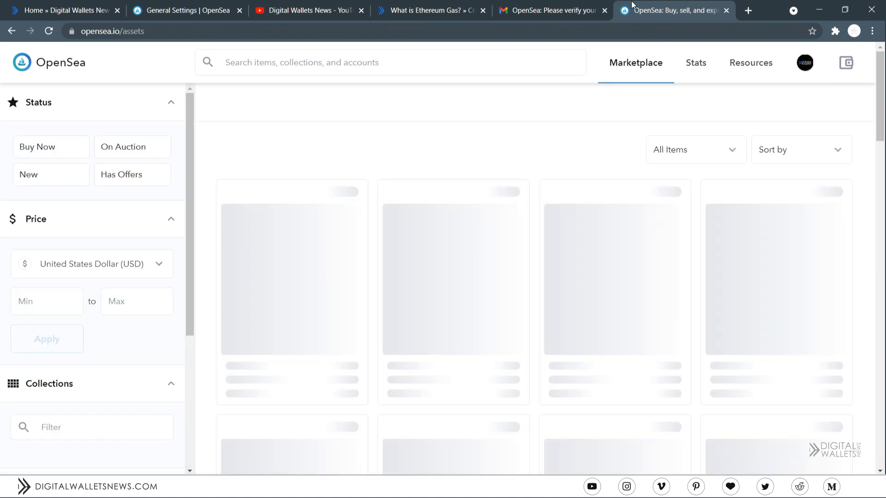
pyautogui.hotkey('ctrl', 'w')
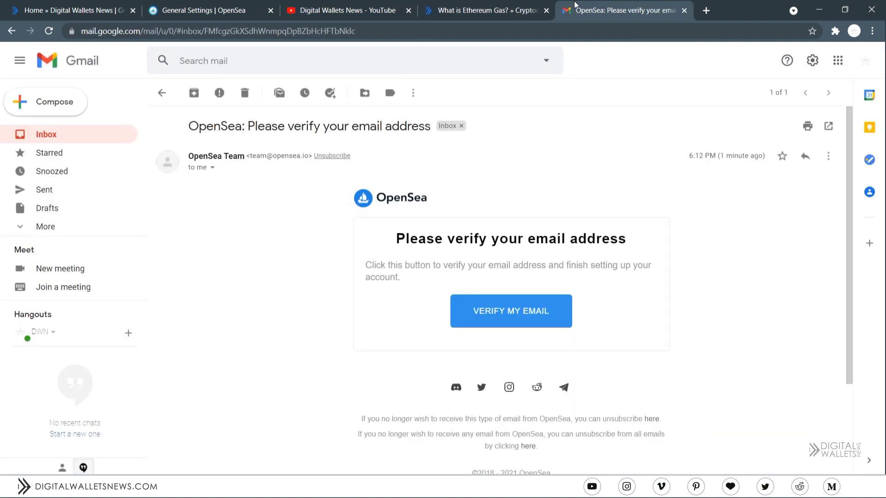
pyautogui.hotkey('ctrl', 'w')
pyautogui.click(205, 11)
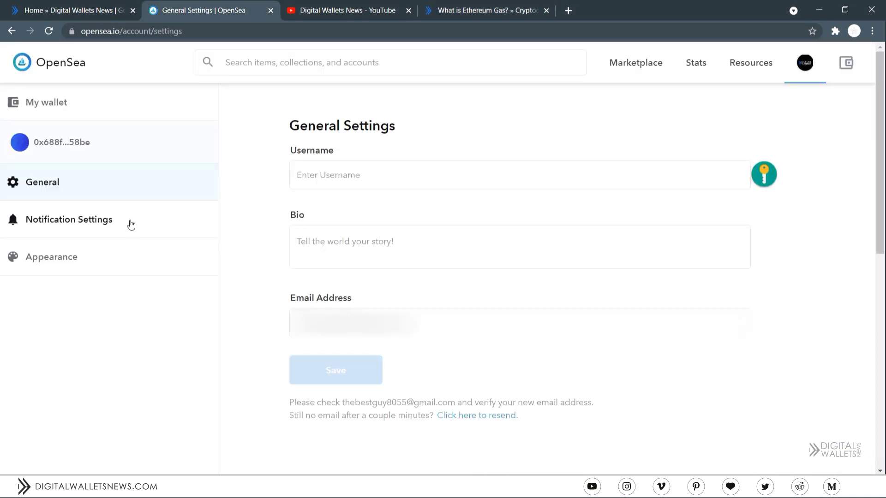
# - Save notification settings with alerts on and a 0.005 ETH minimum bid, then go to Appearance
pyautogui.click(92, 221)
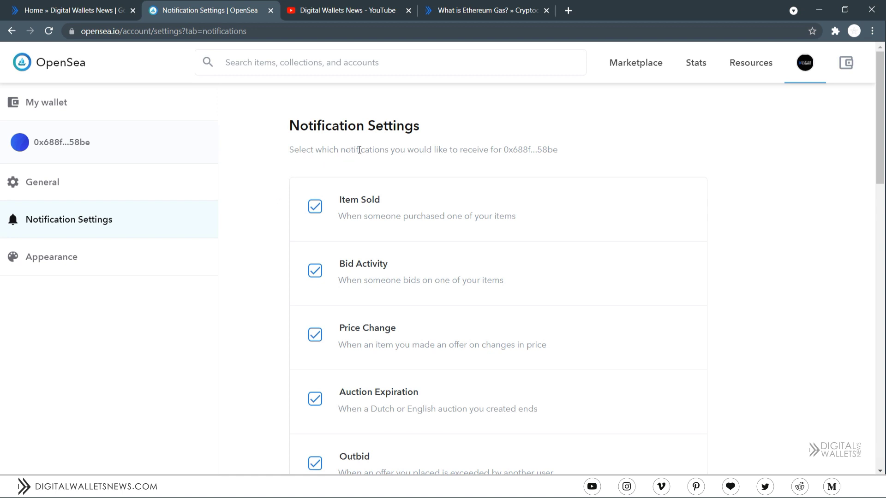
pyautogui.scroll(-10, 405, 151)
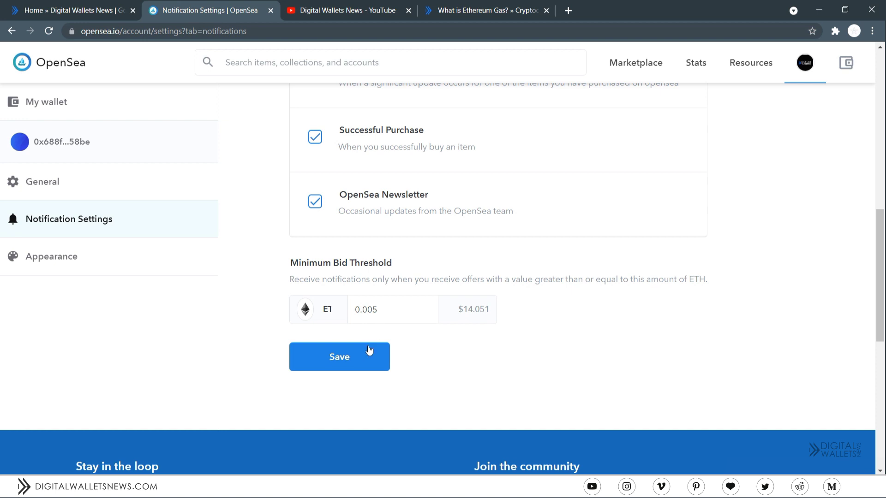
pyautogui.click(381, 358)
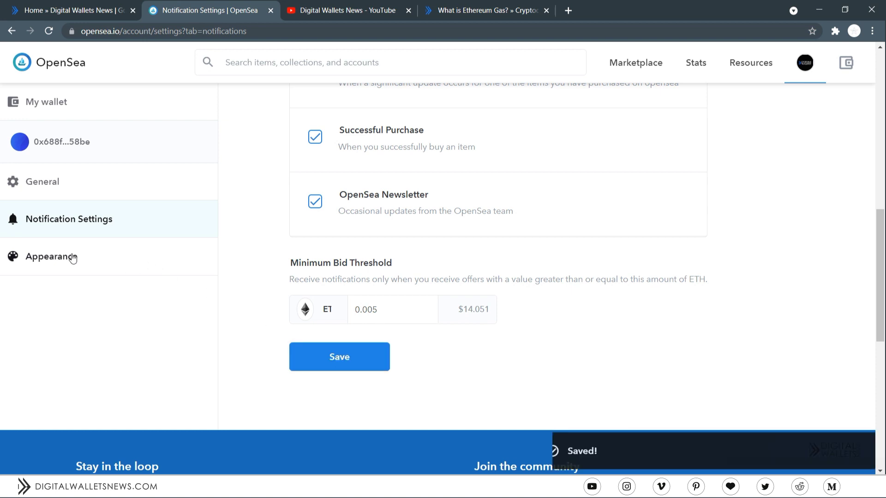
pyautogui.click(62, 256)
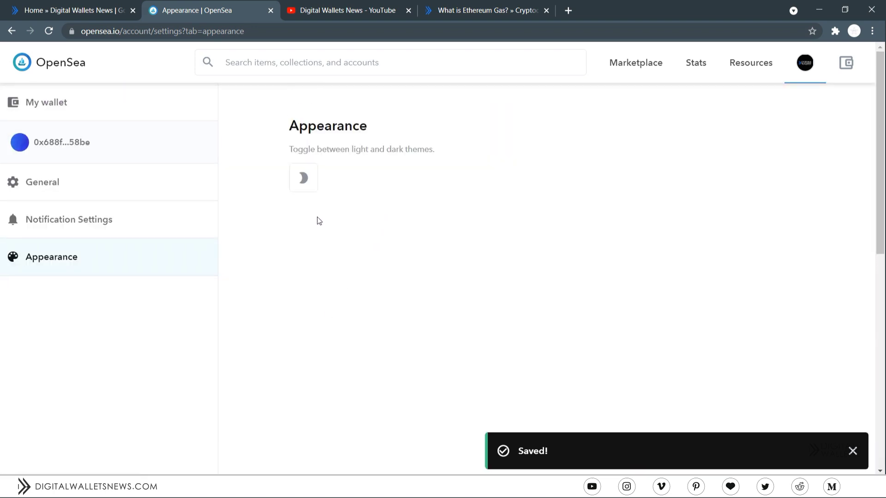
# - Switch the theme to dark and back to light, then check the $0.00 USD wallet balance
pyautogui.click(306, 178)
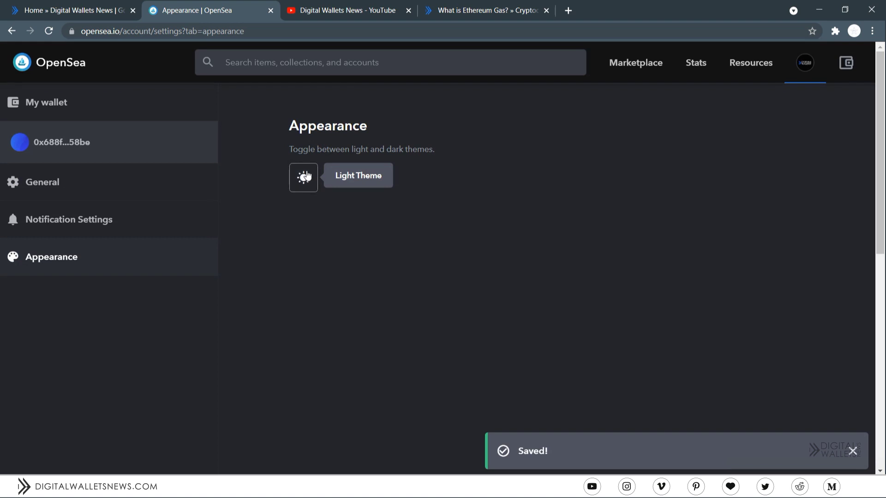
pyautogui.click(307, 177)
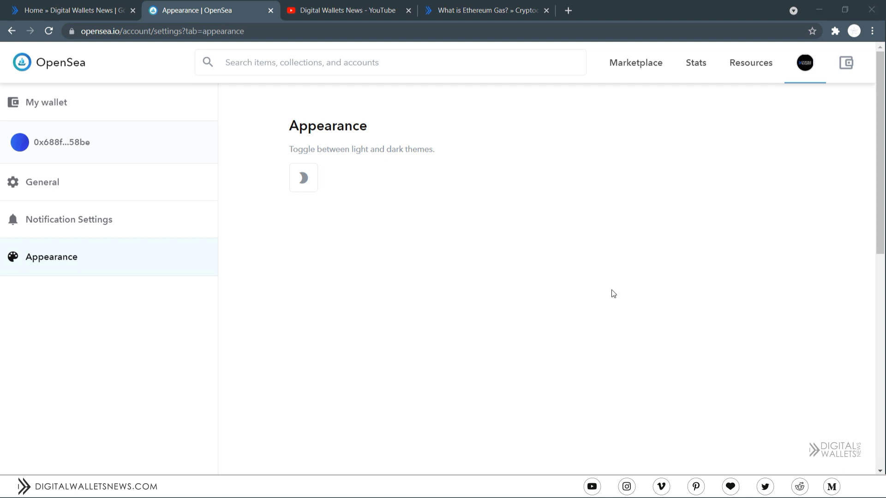
pyautogui.click(844, 72)
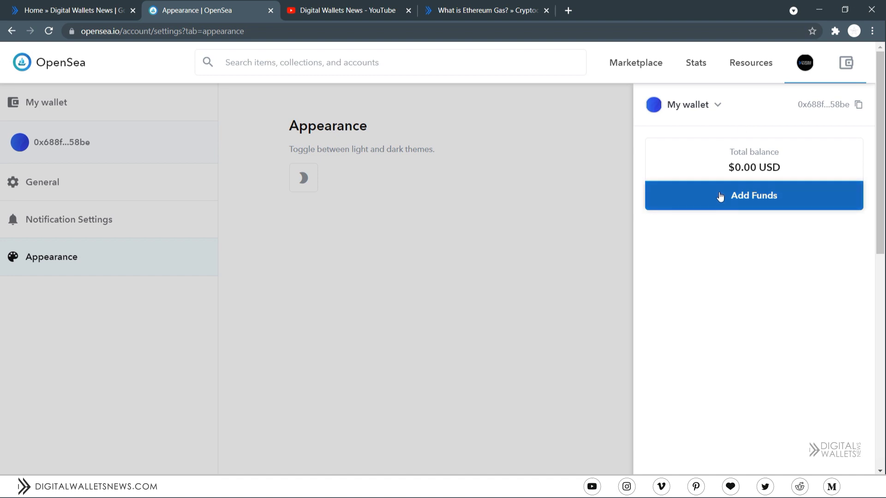
# - Review the Add Funds options, Deposit from an Exchange and Buy with card, then close the wallet panel
pyautogui.click(719, 196)
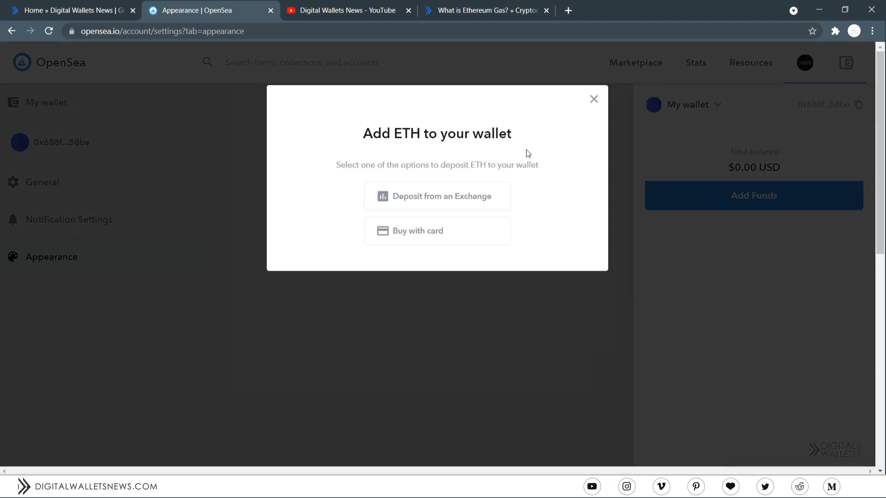
pyautogui.click(484, 195)
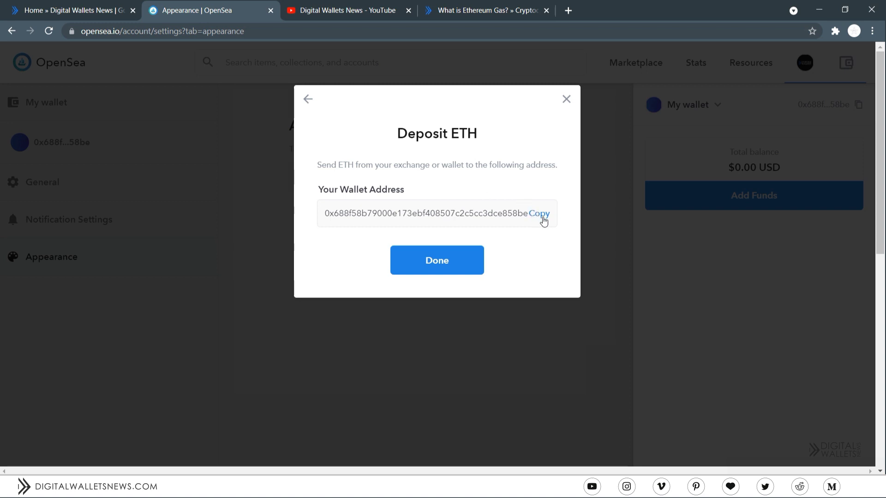
pyautogui.click(306, 99)
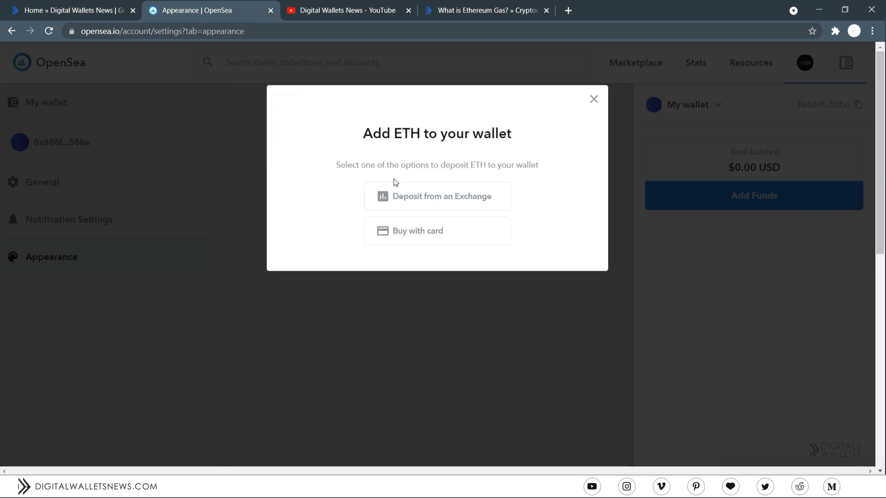
pyautogui.click(406, 233)
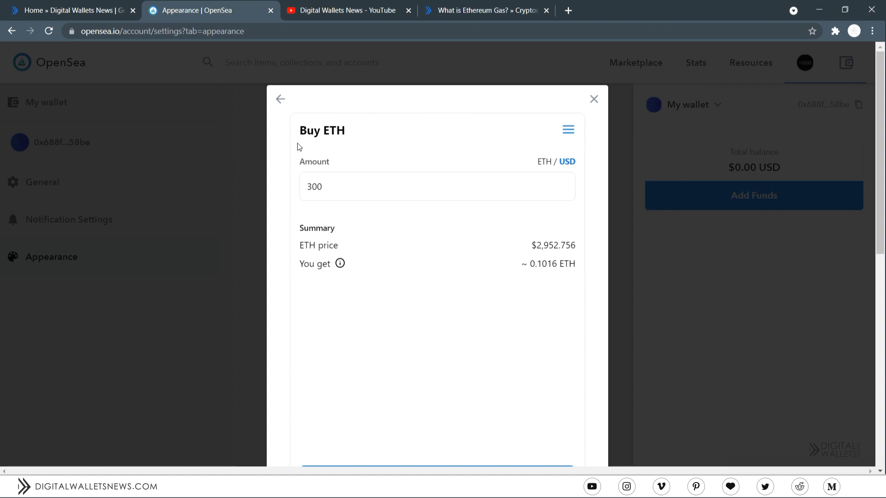
pyautogui.click(281, 98)
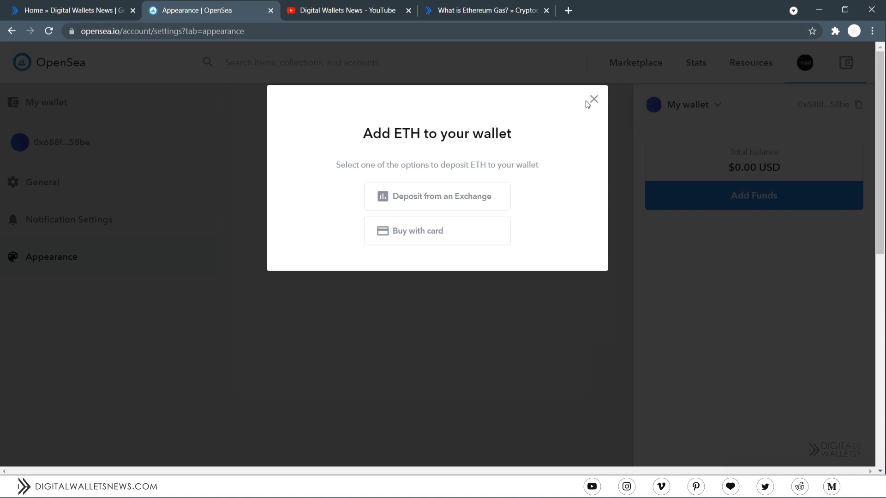
pyautogui.click(596, 99)
pyautogui.click(569, 176)
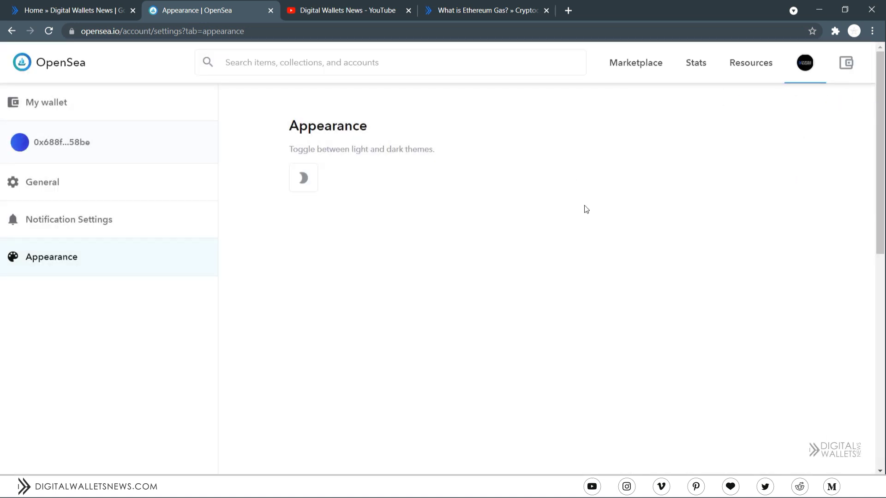
# - Go to My Collections, glance at the add-existing-contract page, and start a new collection
pyautogui.moveTo(804, 65)
pyautogui.click(759, 138)
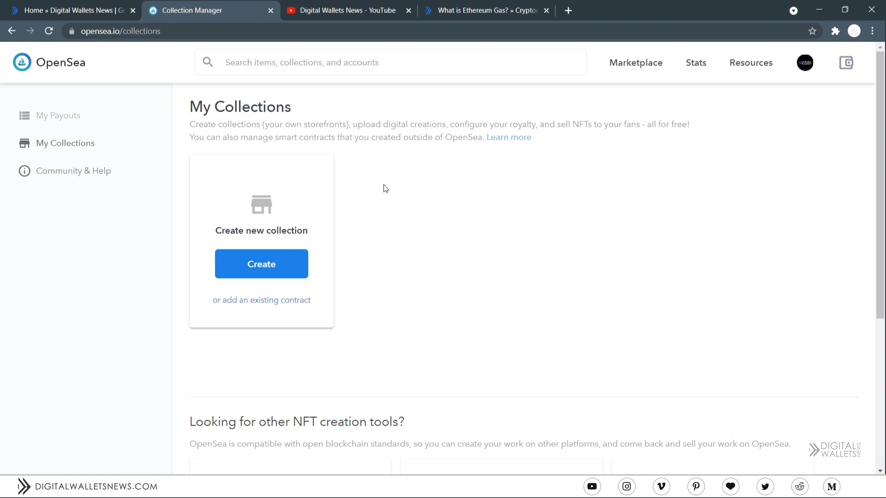
pyautogui.click(273, 300)
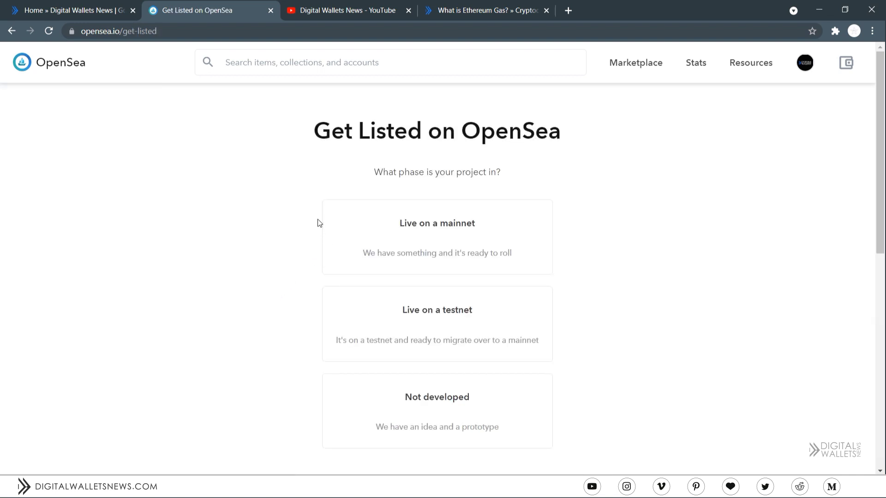
pyautogui.click(12, 31)
pyautogui.click(284, 272)
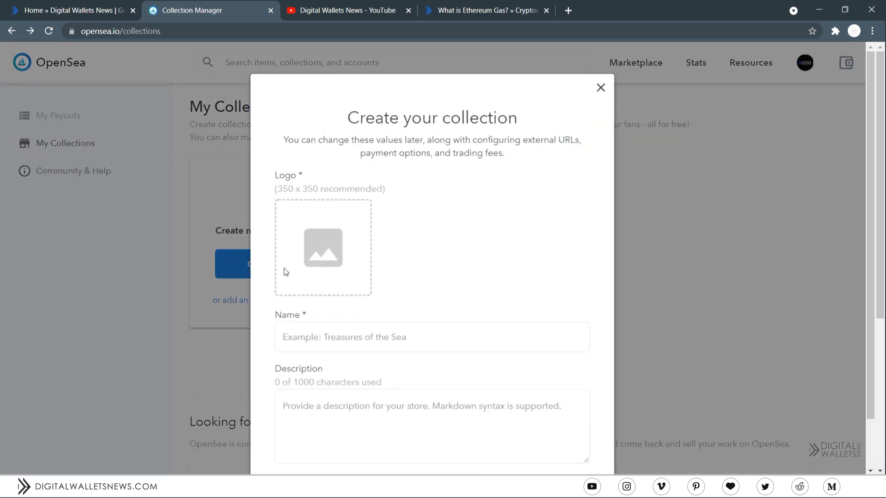
# - Upload Pic.png from the downloaded images as the collection logo
pyautogui.click(338, 247)
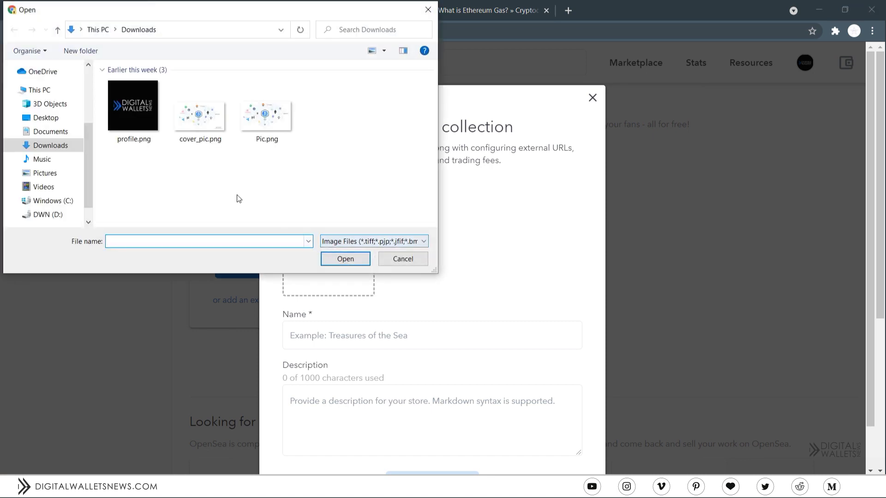
pyautogui.click(205, 127)
pyautogui.doubleClick(274, 123)
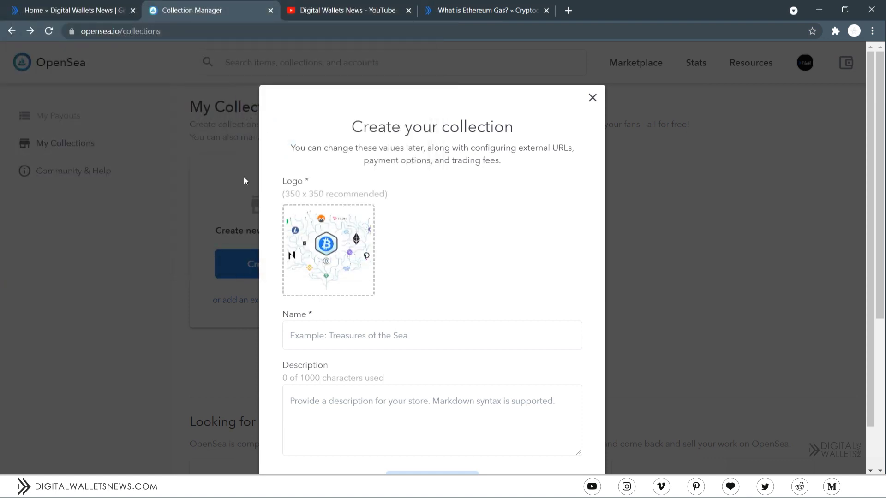
pyautogui.click(338, 257)
pyautogui.click(333, 239)
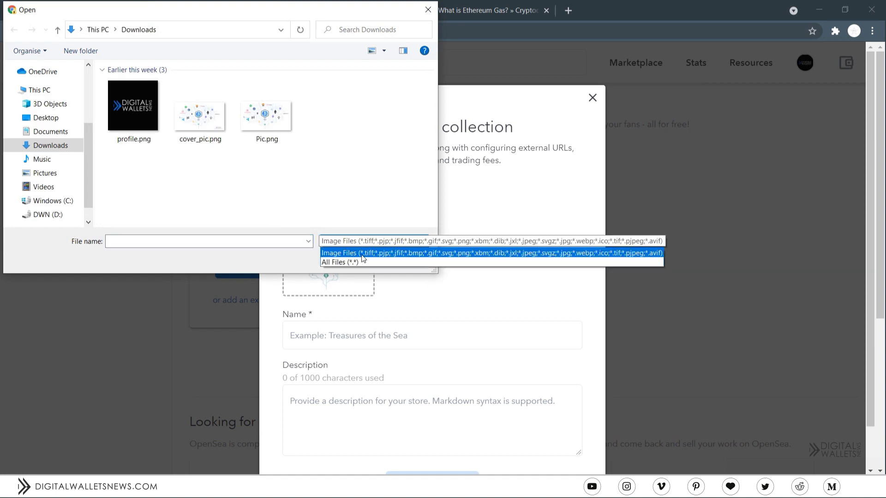
pyautogui.click(366, 199)
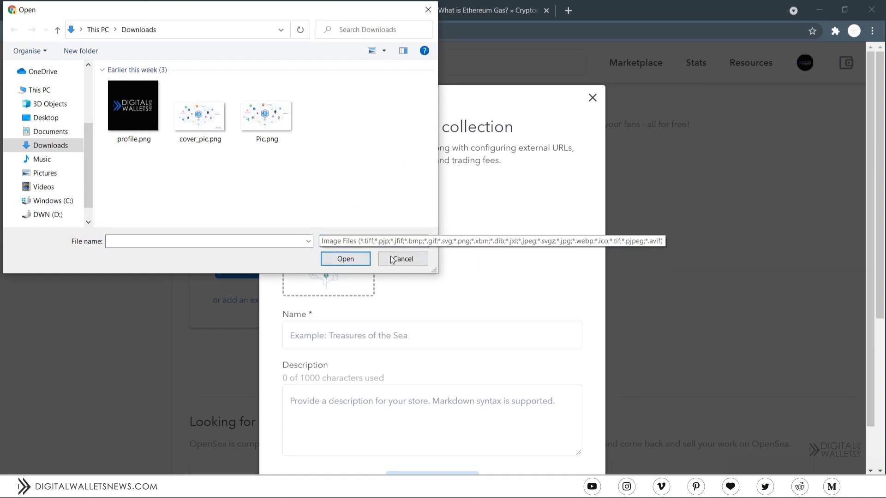
pyautogui.click(395, 259)
# - Name the collection 'Crypto World Test' with description 'Test Description' and create it
pyautogui.scroll(-1, 383, 281)
pyautogui.write('C')
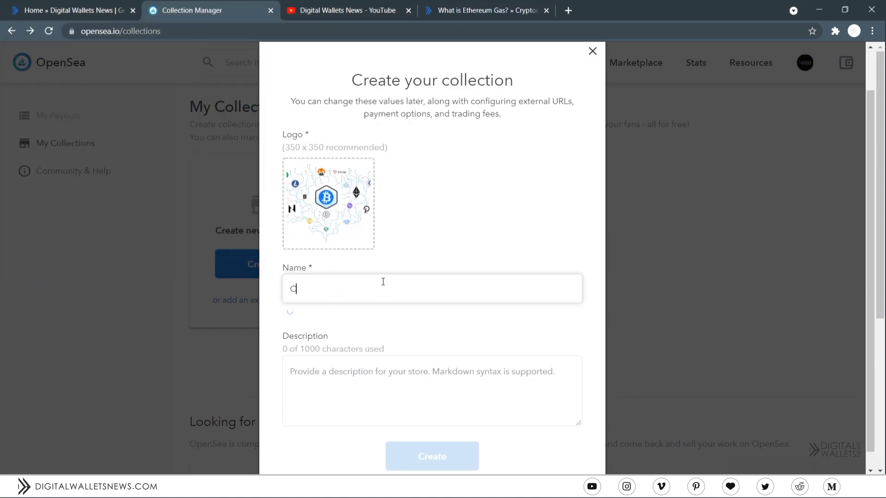
pyautogui.write('rypto World Test')
pyautogui.click(393, 372)
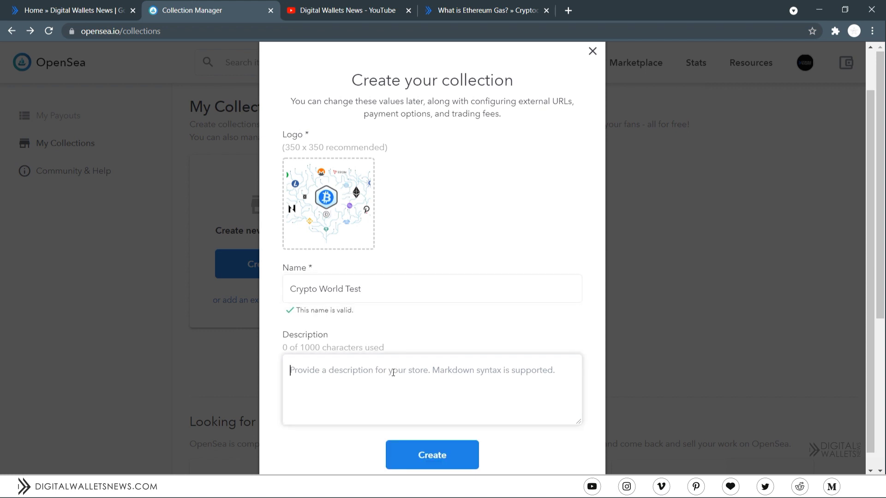
pyautogui.write('Test')
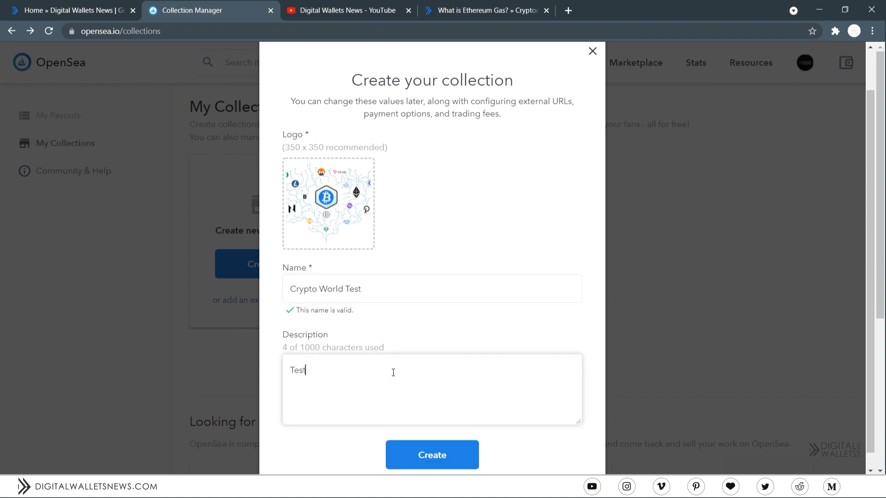
pyautogui.write(' Desci')
pyautogui.write('iption')
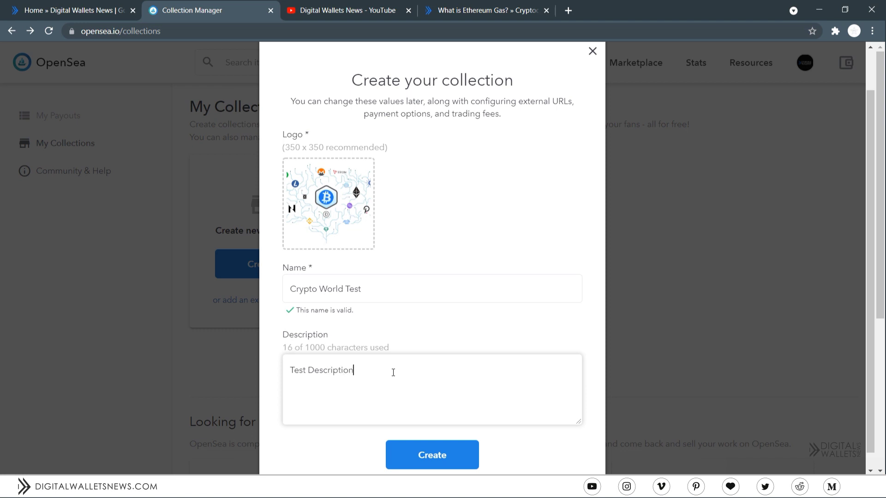
pyautogui.click(421, 459)
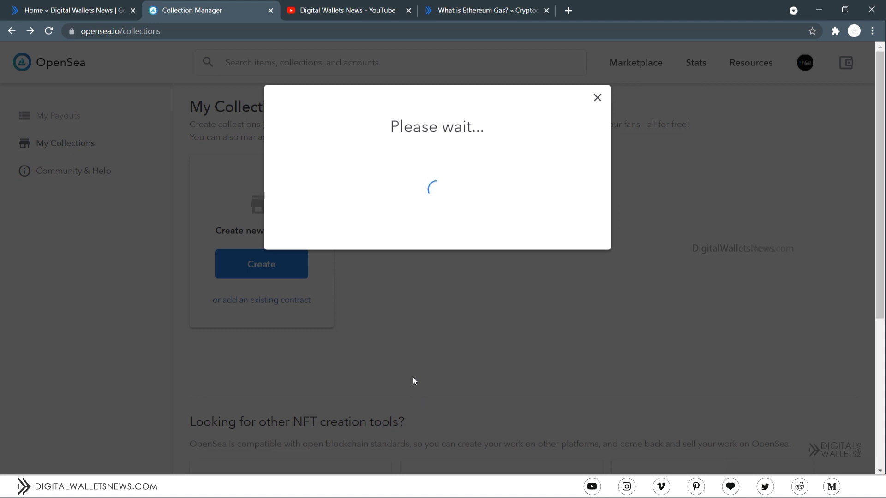
# - Set cover_pic.png as the banner image of the Crypto World Test collection
pyautogui.click(596, 97)
pyautogui.click(438, 219)
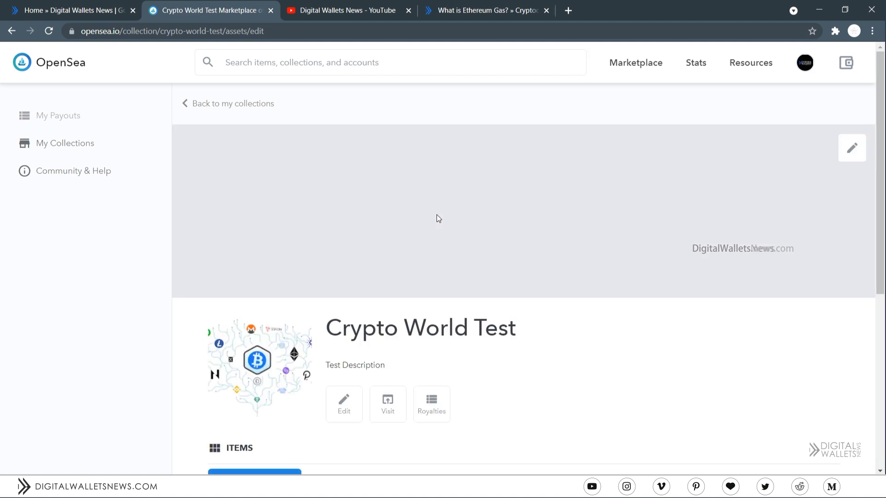
pyautogui.click(845, 152)
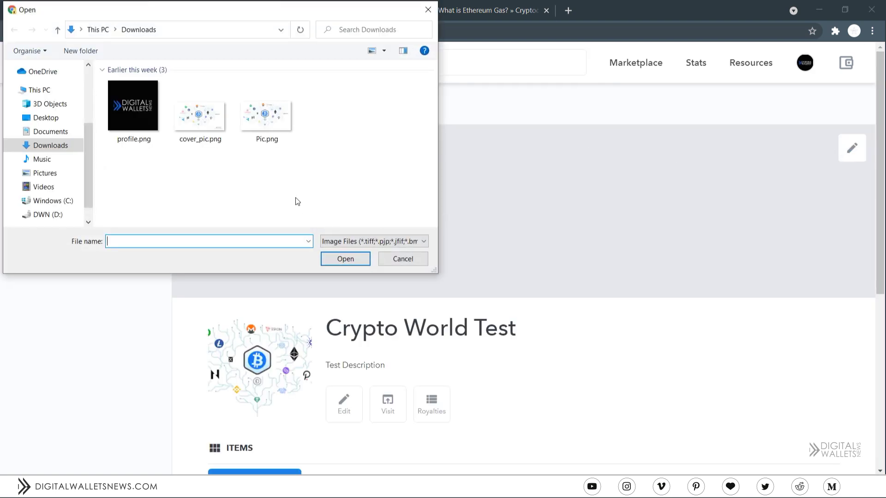
pyautogui.doubleClick(207, 111)
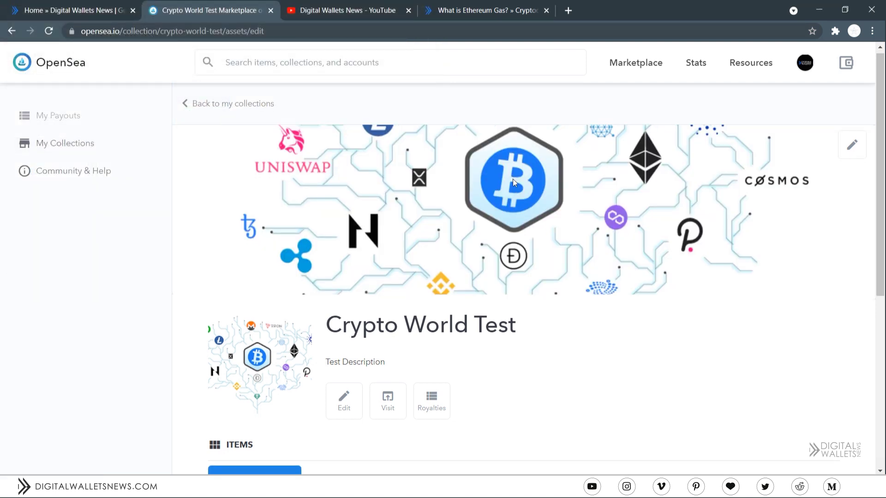
pyautogui.scroll(-1, 513, 179)
pyautogui.click(390, 346)
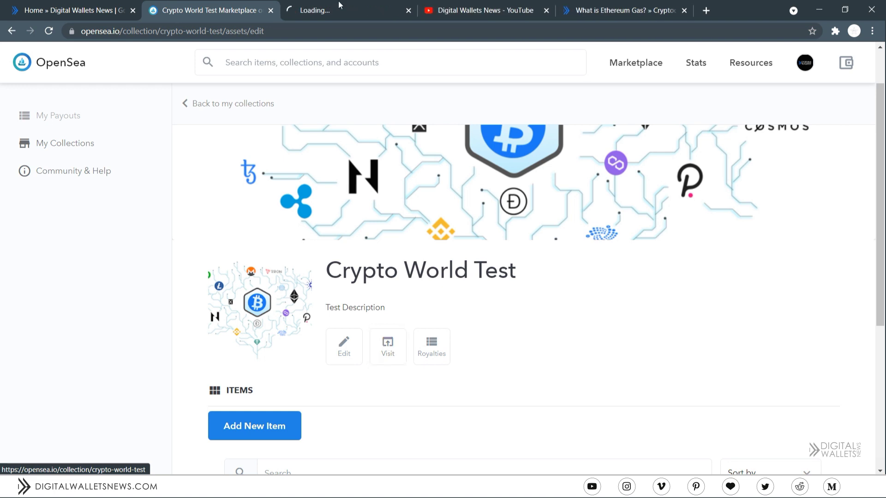
# - Browse the public Crypto World Test page and its activity, then close both extra tabs
pyautogui.click(334, 3)
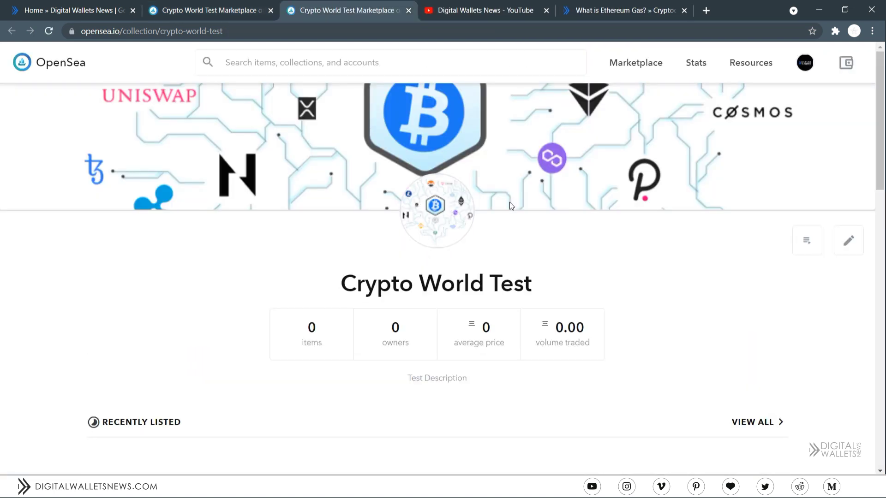
pyautogui.scroll(-1, 520, 253)
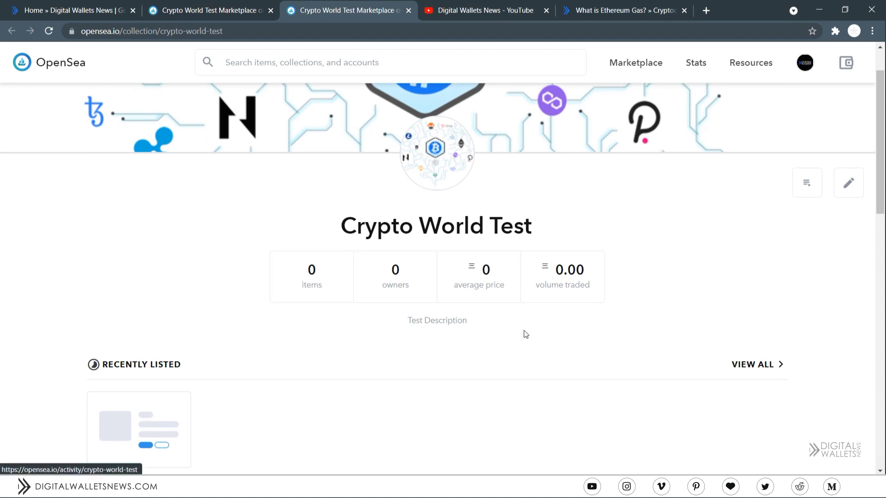
pyautogui.scroll(1, 808, 250)
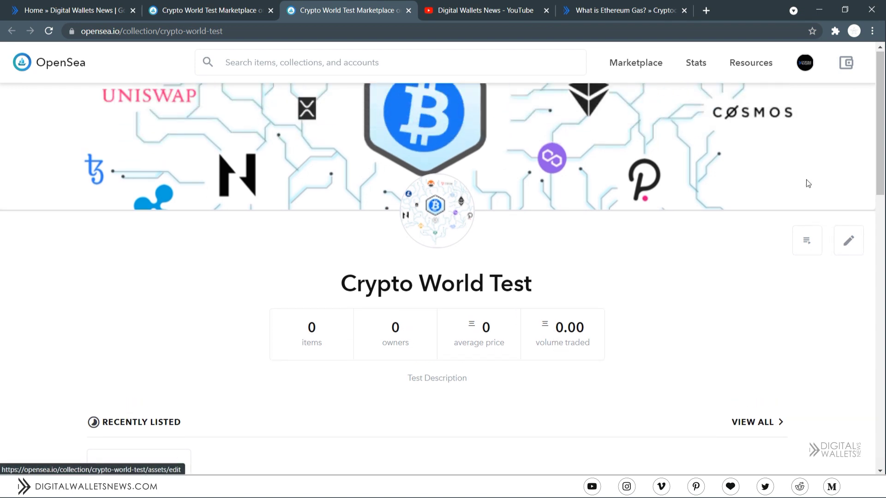
pyautogui.keyDown('ctrl'); pyautogui.click(806, 249); pyautogui.keyUp('ctrl')
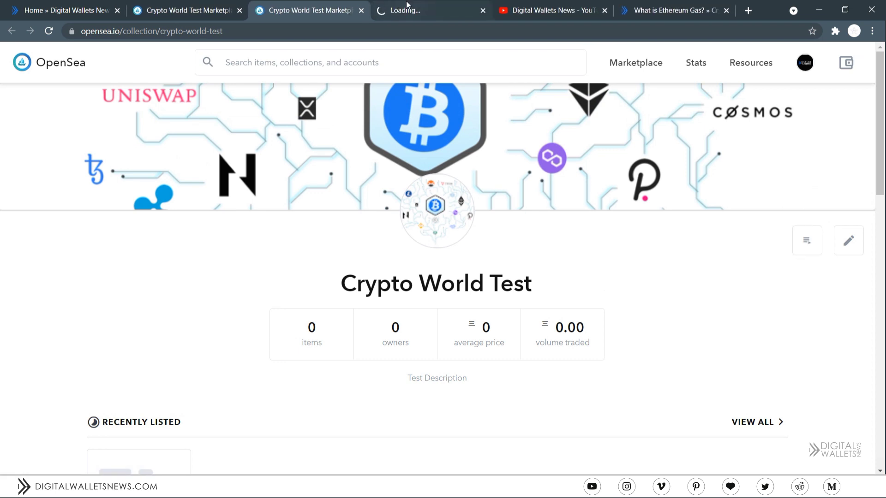
pyautogui.click(406, 1)
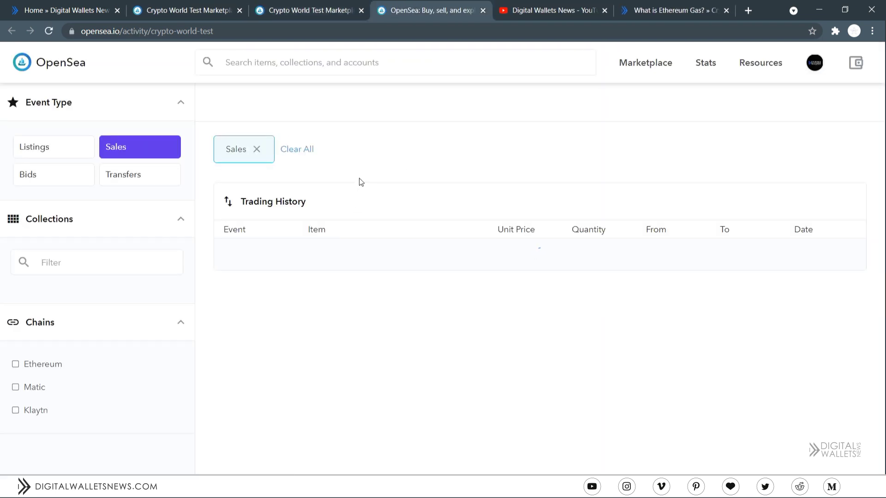
pyautogui.middleClick(395, 4)
pyautogui.scroll(-3, 263, 258)
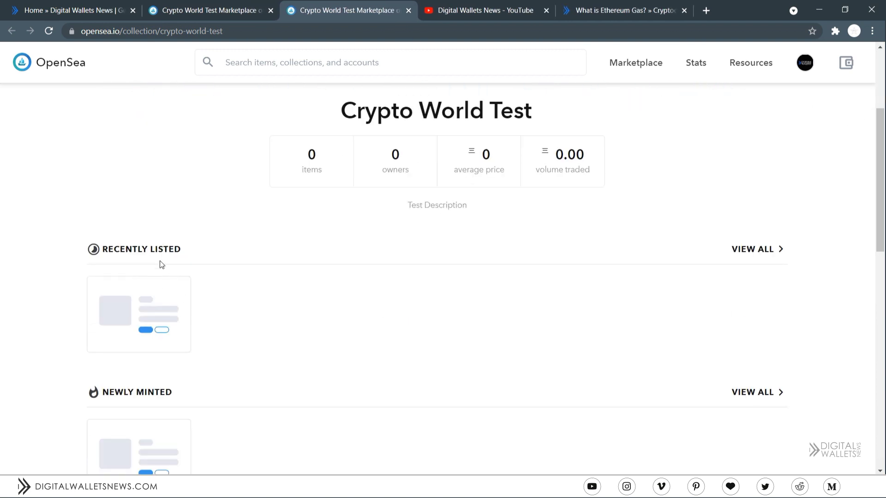
pyautogui.scroll(-2, 221, 323)
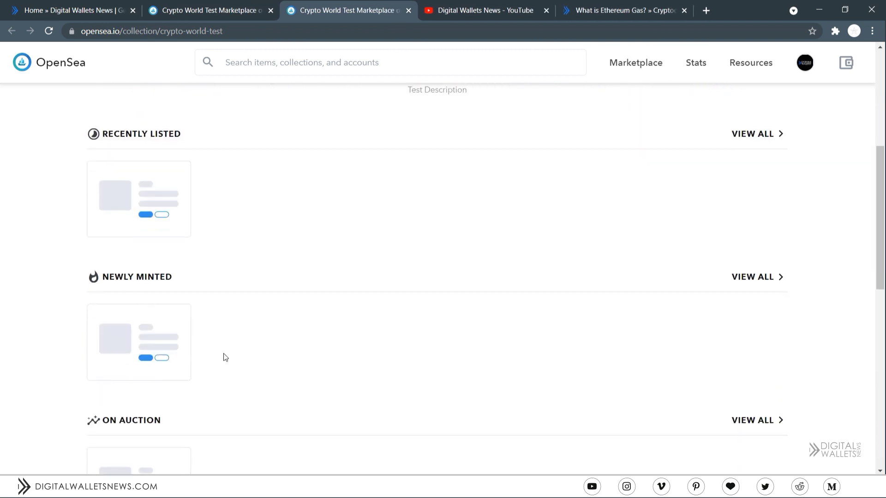
pyautogui.scroll(-2, 253, 351)
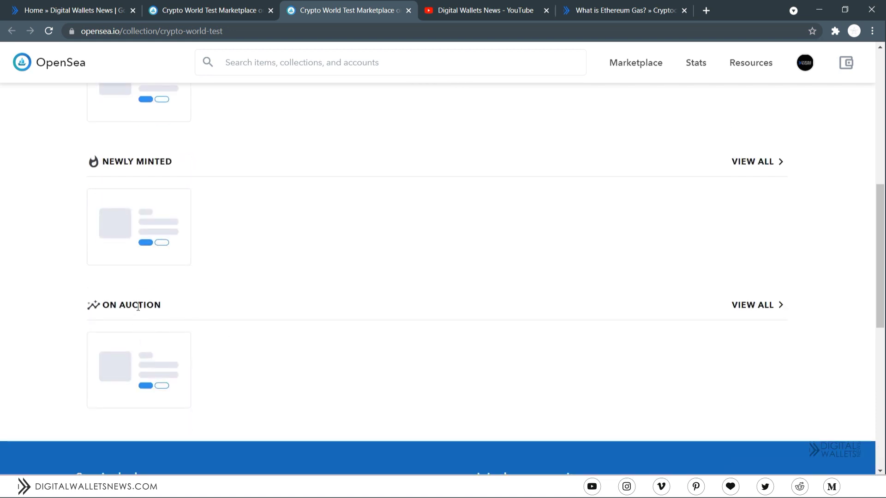
pyautogui.middleClick(321, 1)
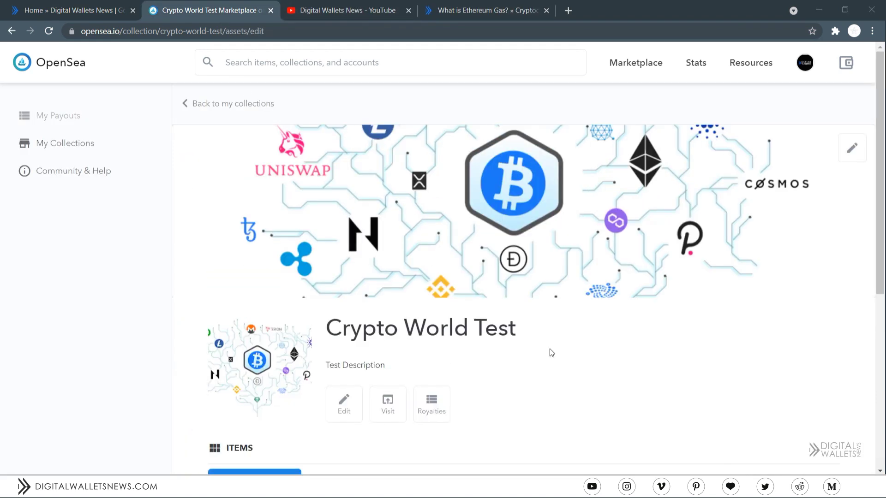
# - Edit the collection and paste the digitalwalletsnews.com address into its website link field
pyautogui.click(343, 404)
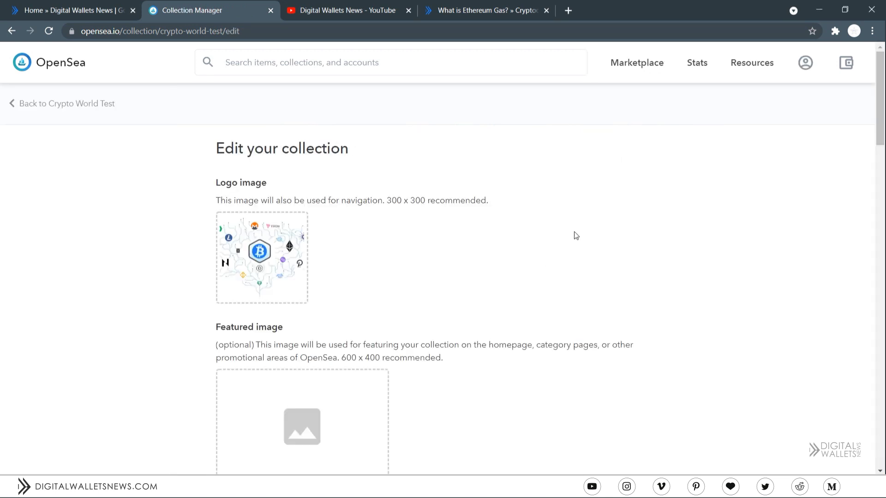
pyautogui.scroll(-3, 576, 235)
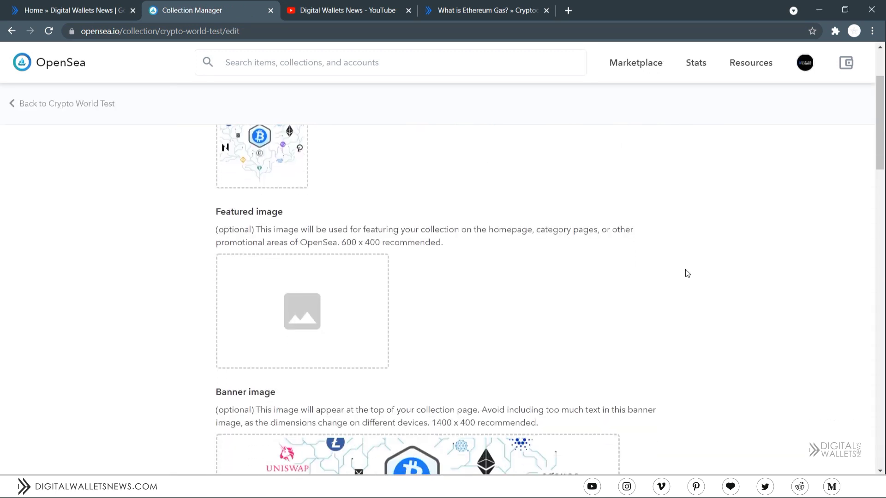
pyautogui.scroll(-1, 555, 297)
pyautogui.scroll(-4, 799, 289)
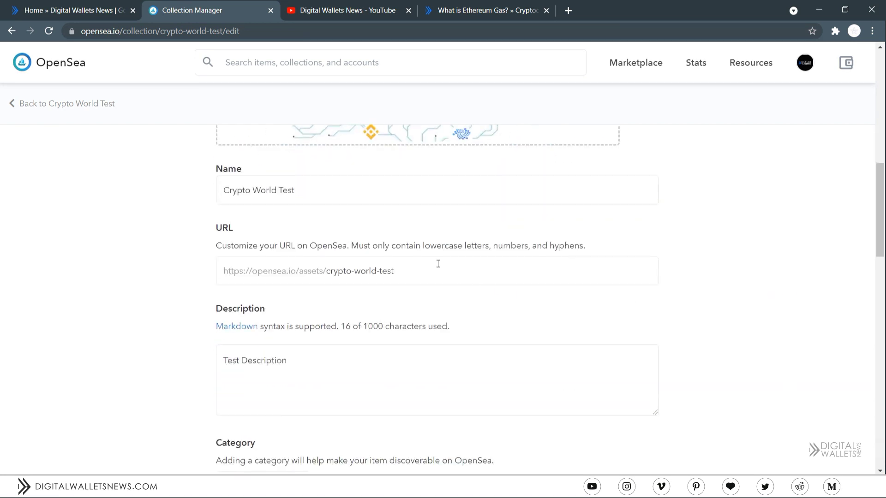
pyautogui.scroll(-4, 466, 267)
pyautogui.scroll(-3, 489, 257)
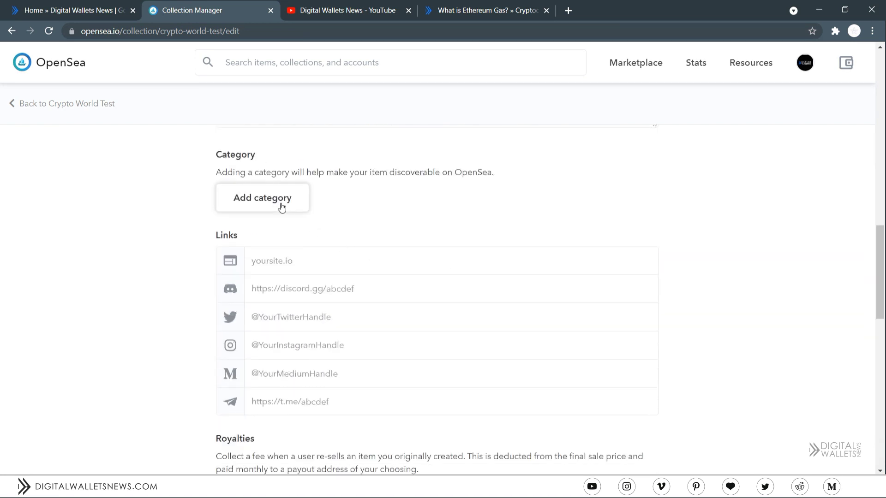
pyautogui.click(294, 203)
pyautogui.click(446, 192)
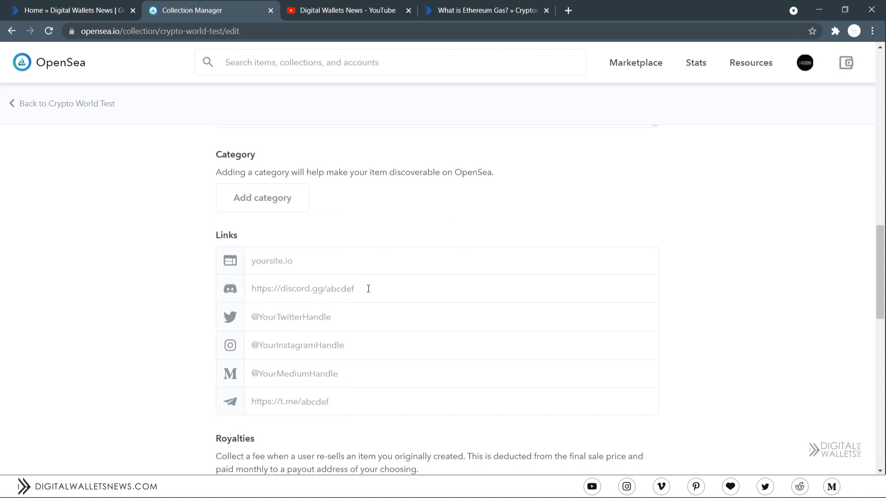
pyautogui.click(344, 260)
pyautogui.write('https://www.digitalwalletsnews.com/')
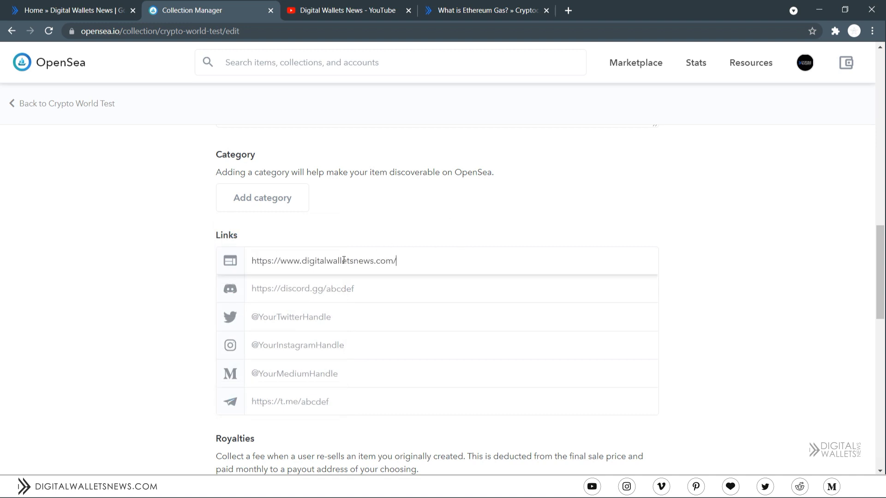
# - Set the collection's royalty percentage fee to 2.5
pyautogui.scroll(-4, 344, 260)
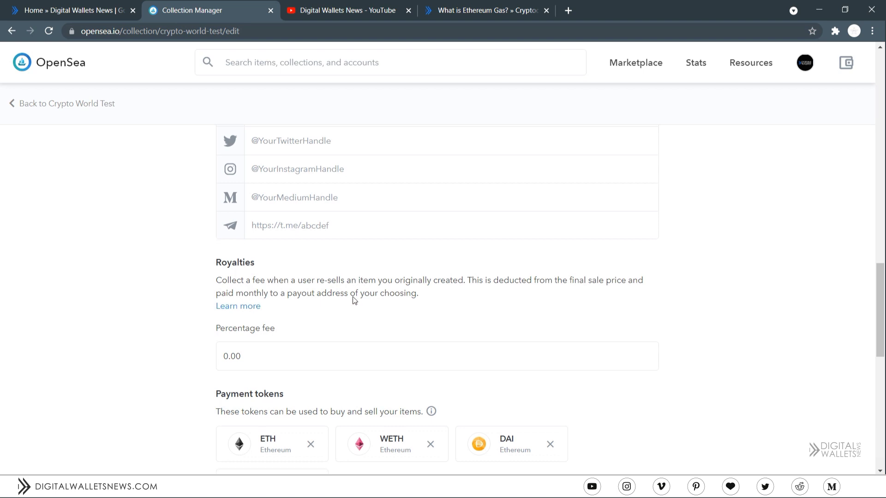
pyautogui.scroll(-1, 355, 286)
pyautogui.moveTo(343, 301); pyautogui.dragTo(161, 303)
pyautogui.write('2')
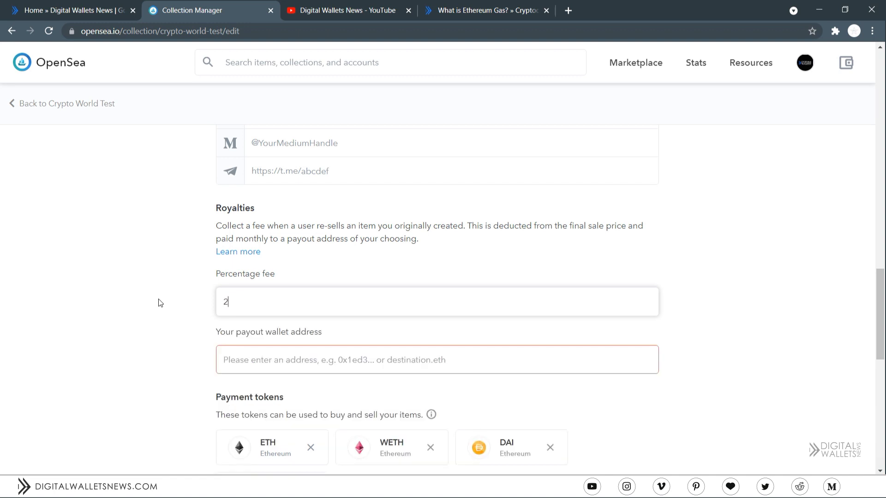
pyautogui.write('.5')
# - Copy the account's wallet address from the profile and paste it as the payout address
pyautogui.moveTo(805, 62)
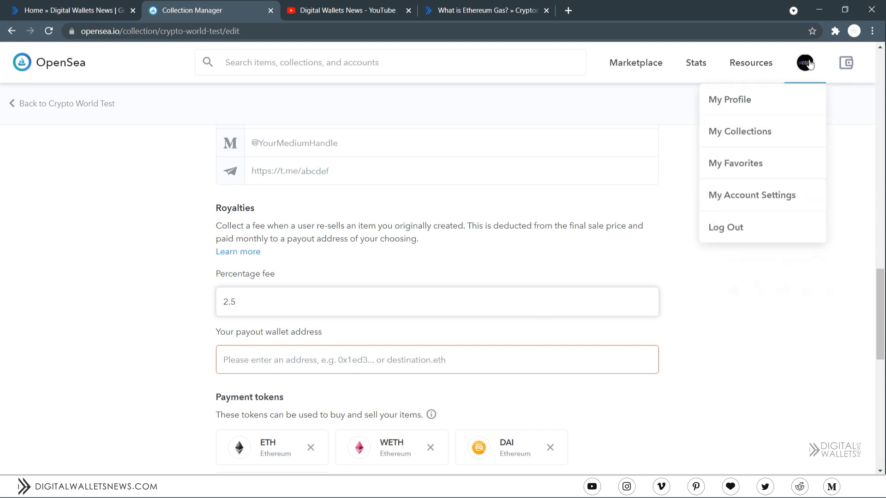
pyautogui.middleClick(797, 111)
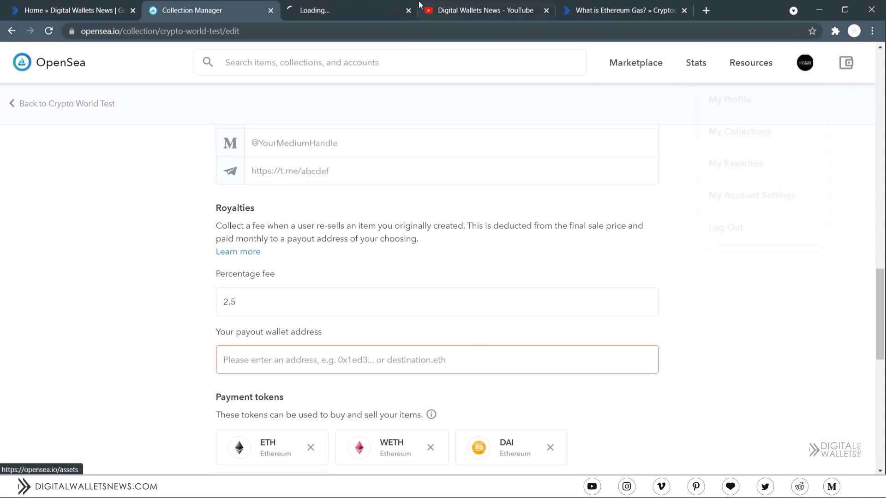
pyautogui.click(330, 7)
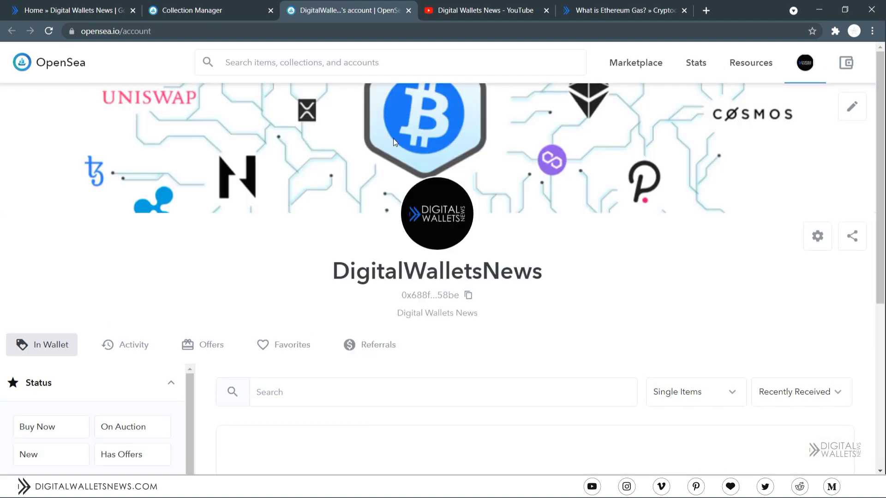
pyautogui.click(429, 295)
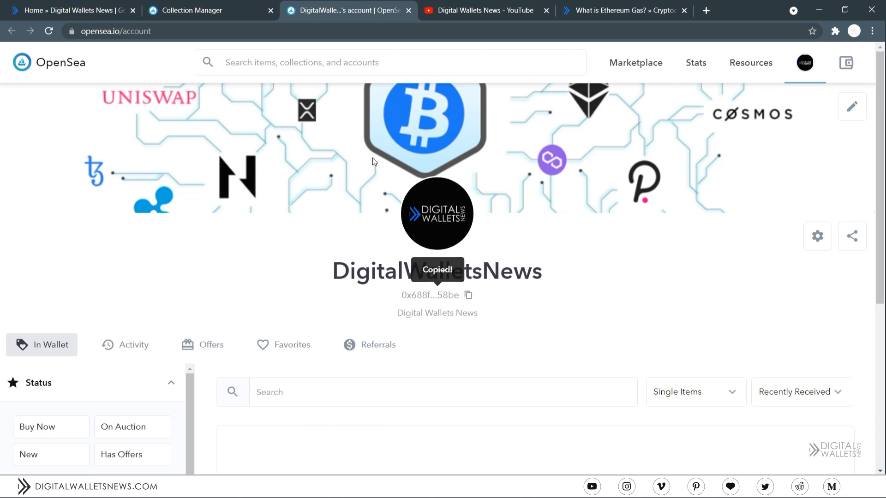
pyautogui.click(226, 6)
pyautogui.click(408, 10)
pyautogui.click(332, 364)
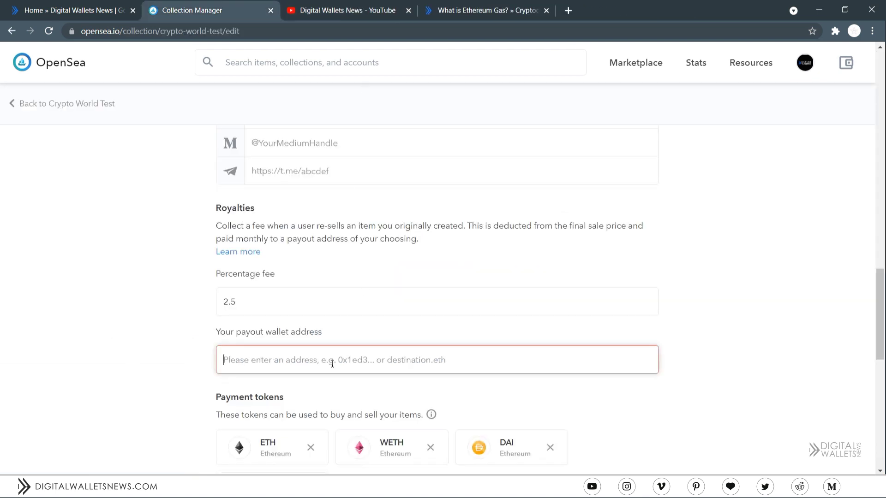
pyautogui.hotkey('ctrl', 'v')
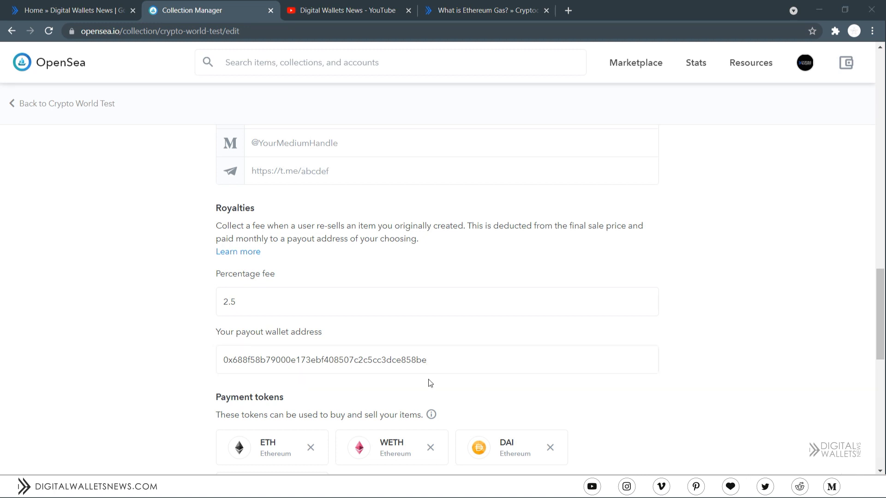
pyautogui.scroll(-4, 430, 383)
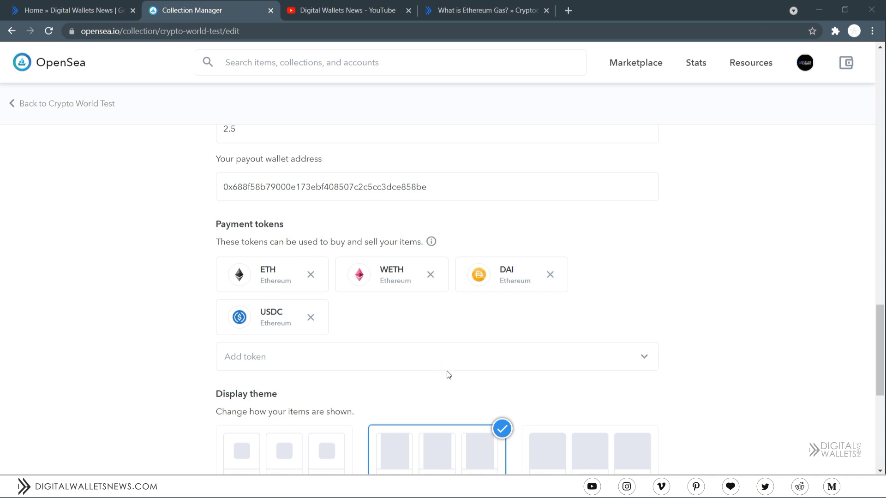
# - Replace USDC with UNI (Ethereum) among the collection's accepted payment tokens
pyautogui.click(314, 317)
pyautogui.click(320, 322)
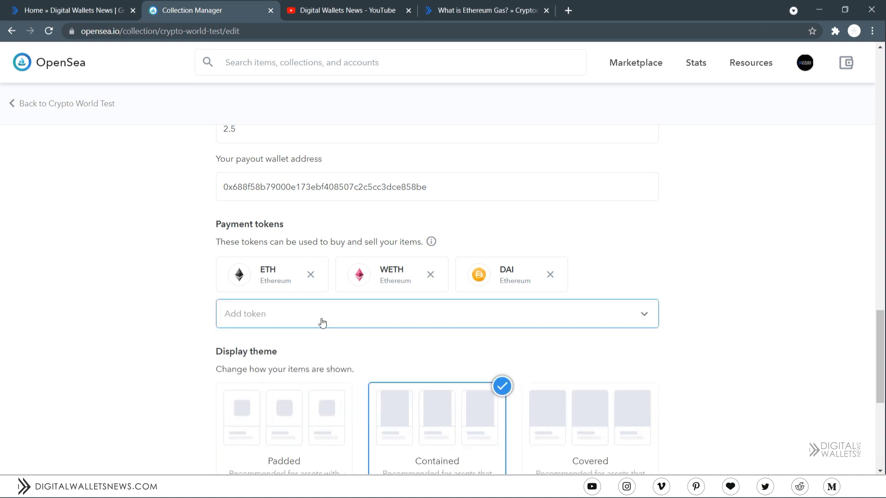
pyautogui.write('UNI')
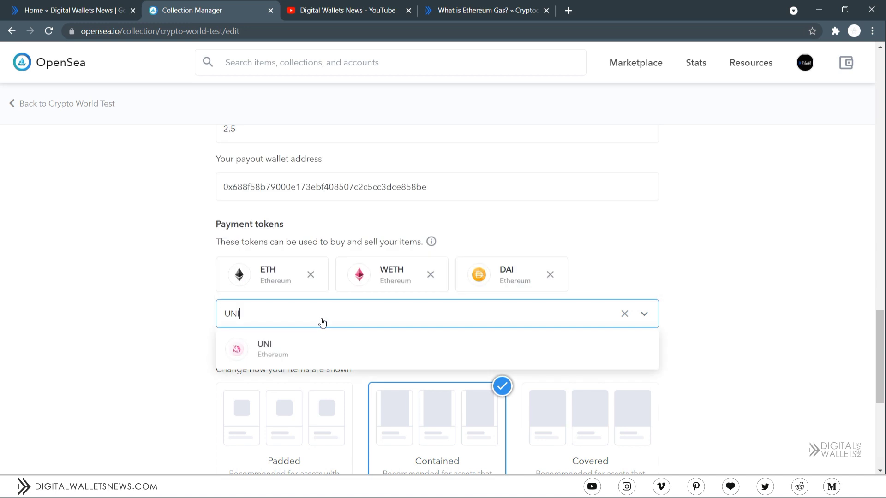
pyautogui.click(320, 345)
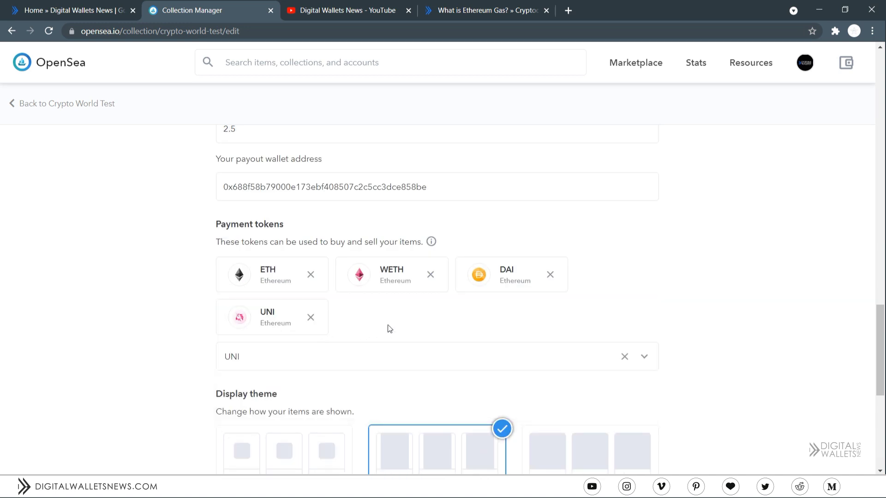
pyautogui.scroll(-2, 387, 328)
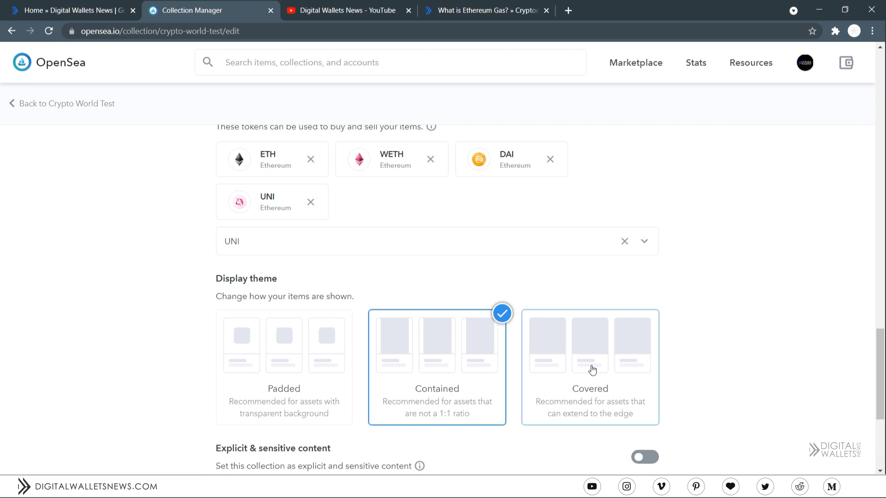
pyautogui.scroll(-4, 591, 369)
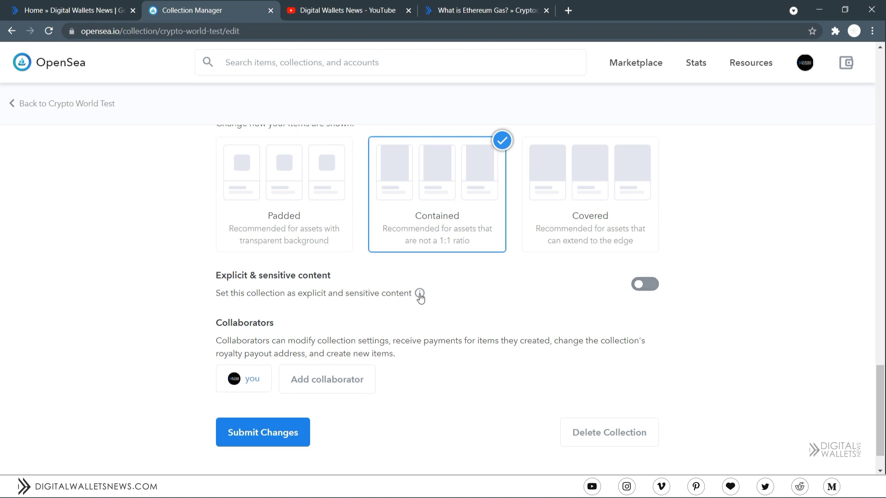
# - Check Add collaborator and Delete Collection without changing anything, then submit the collection changes
pyautogui.click(345, 384)
pyautogui.click(403, 188)
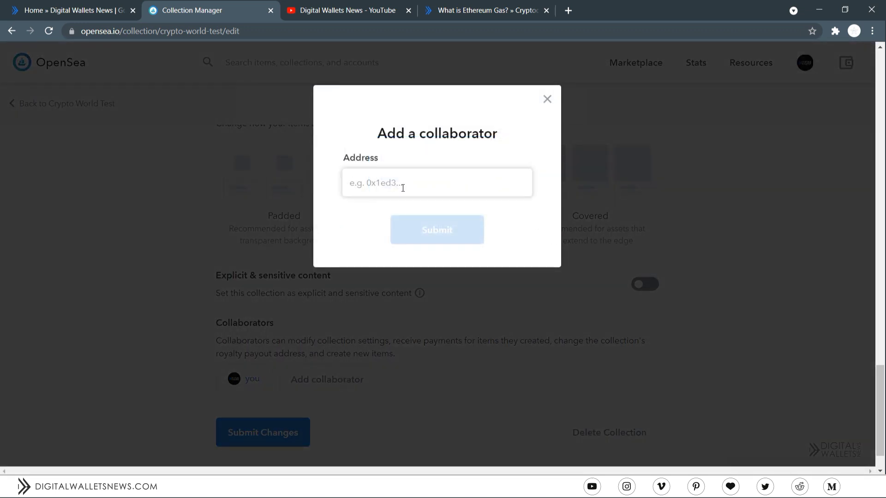
pyautogui.click(547, 99)
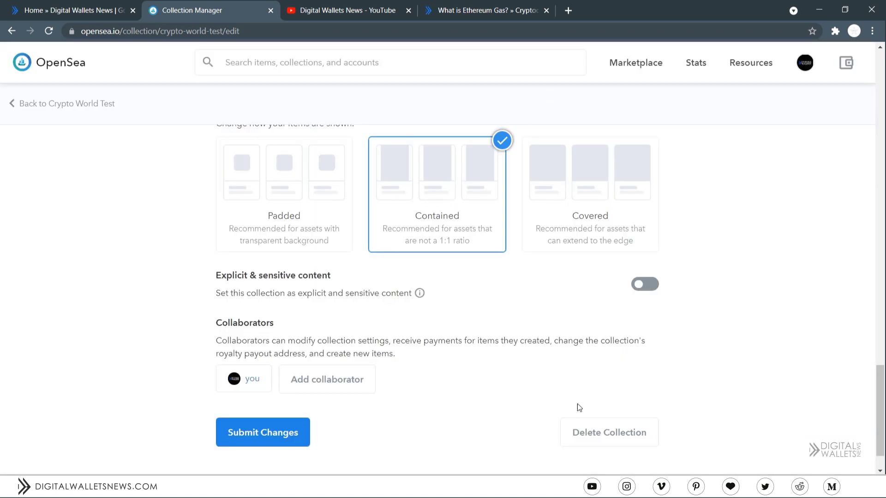
pyautogui.click(628, 440)
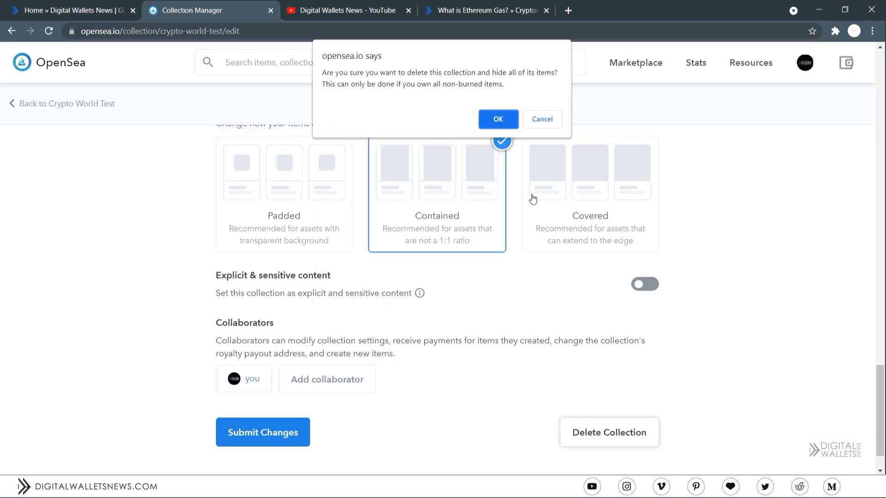
pyautogui.click(542, 127)
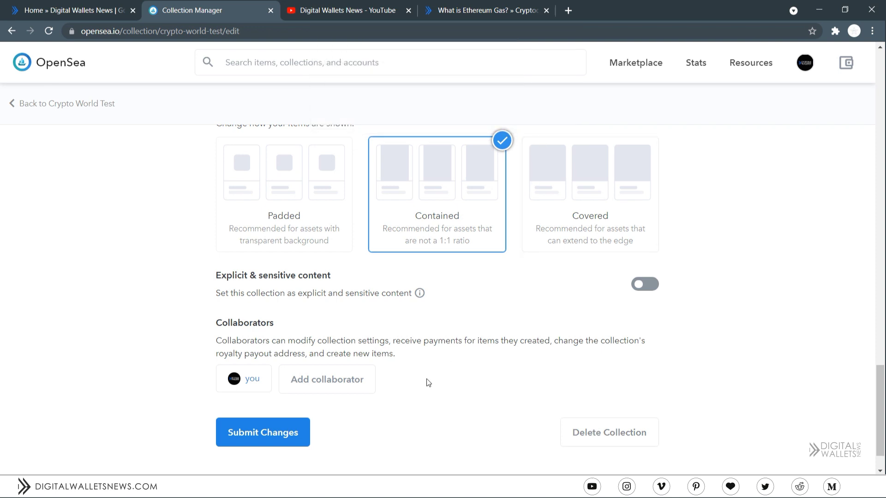
pyautogui.click(284, 433)
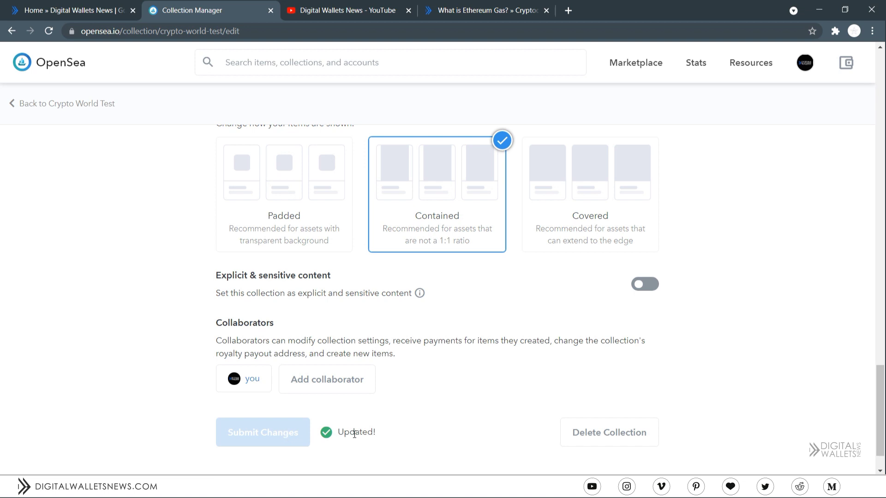
pyautogui.scroll(-1, 855, 466)
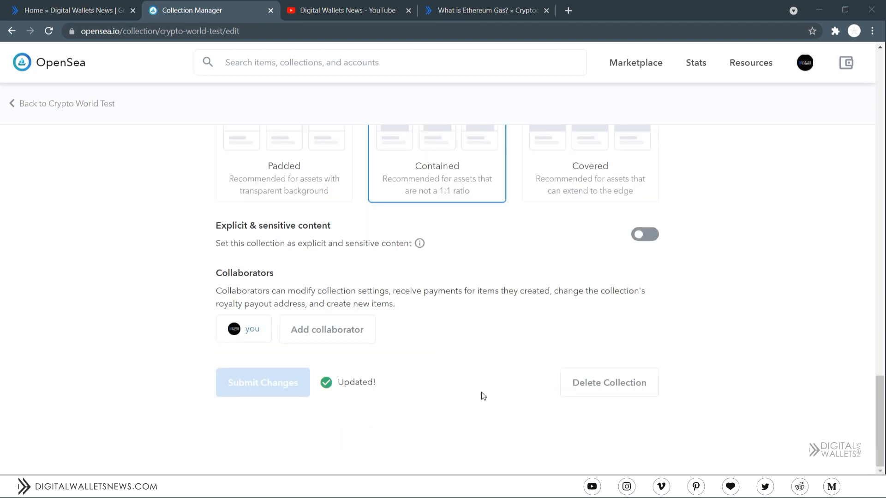
# - Return to the Crypto World Test collection page and start adding a new item
pyautogui.click(97, 100)
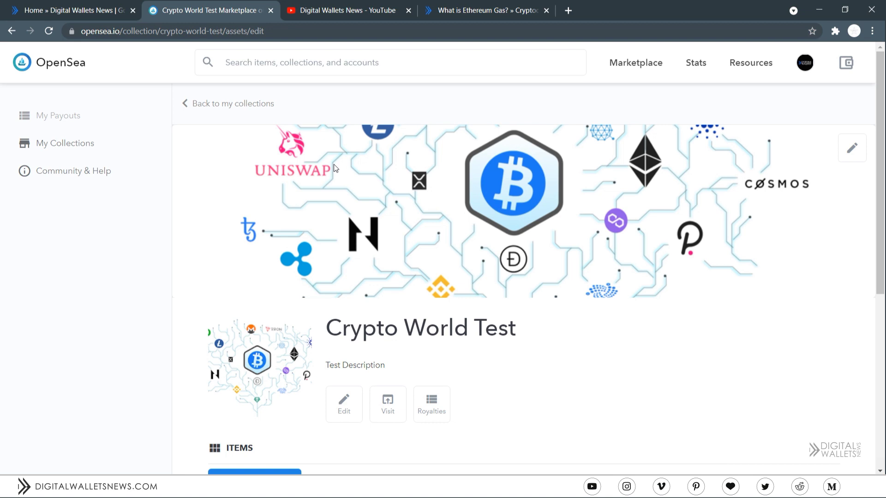
pyautogui.scroll(-1, 334, 164)
pyautogui.click(256, 425)
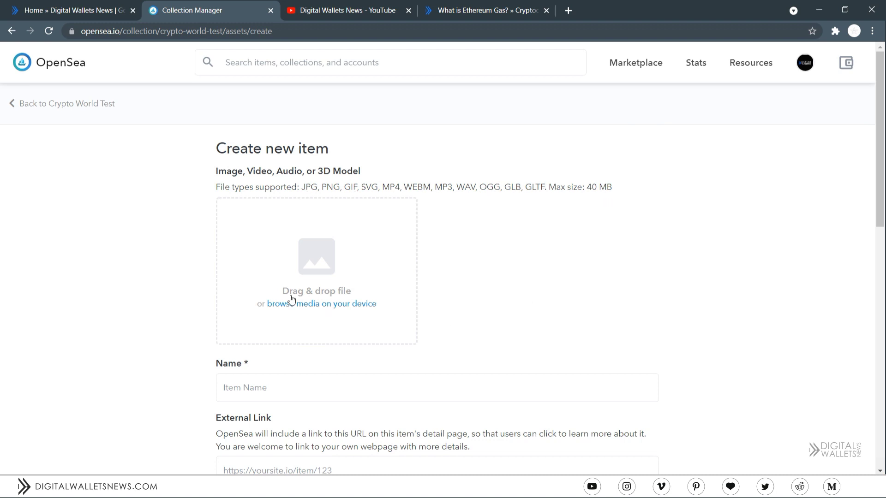
# - Upload Pic.png as the new item's image and name it 'Crypto World'
pyautogui.click(292, 249)
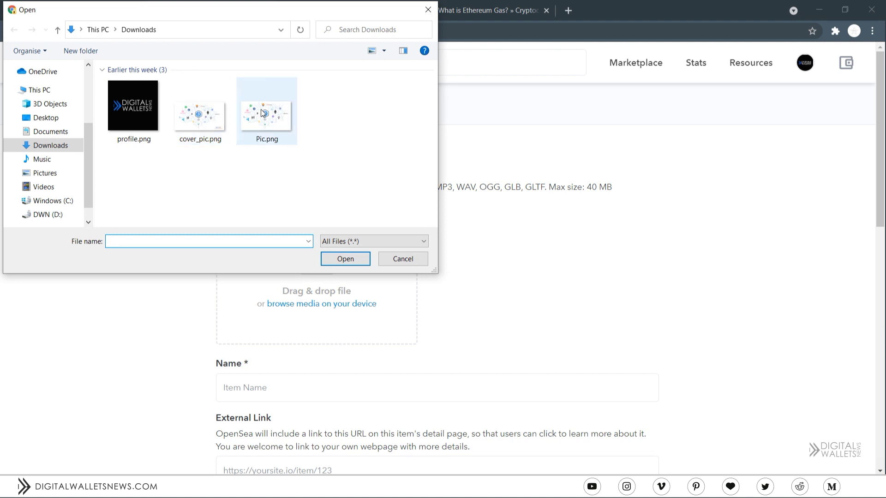
pyautogui.doubleClick(261, 109)
pyautogui.click(384, 378)
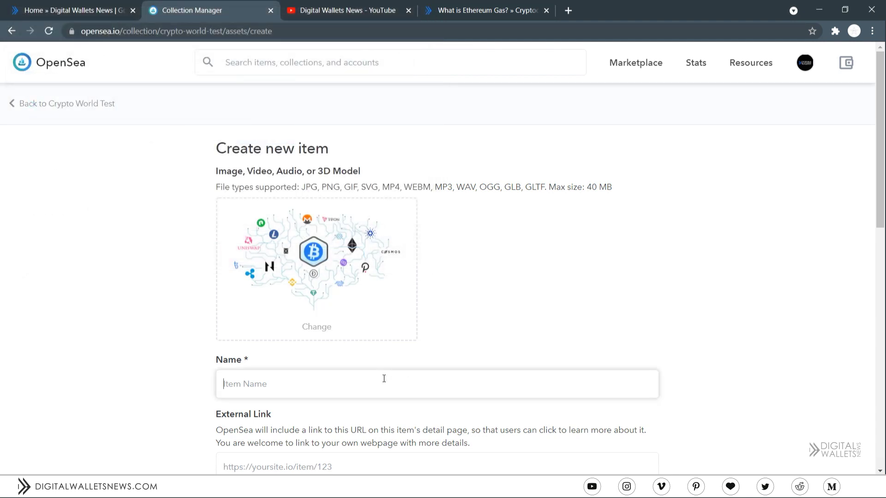
pyautogui.write('Crypto World')
pyautogui.scroll(-1, 383, 378)
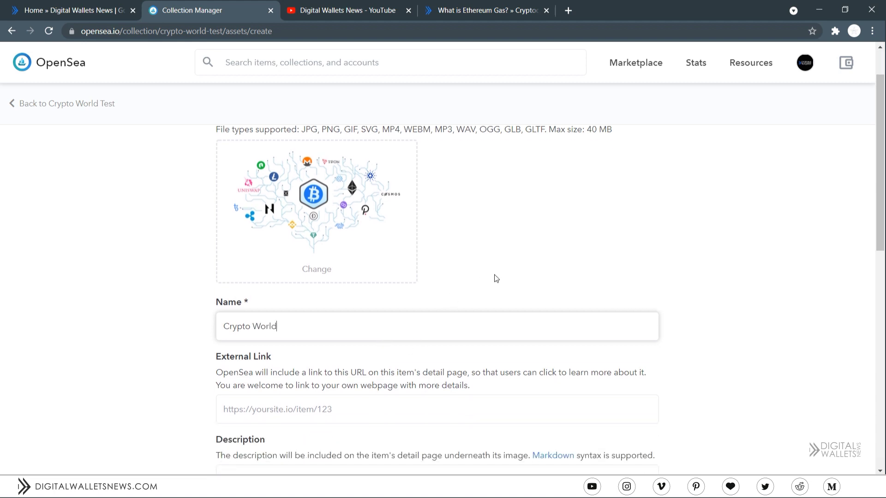
pyautogui.scroll(-2, 480, 288)
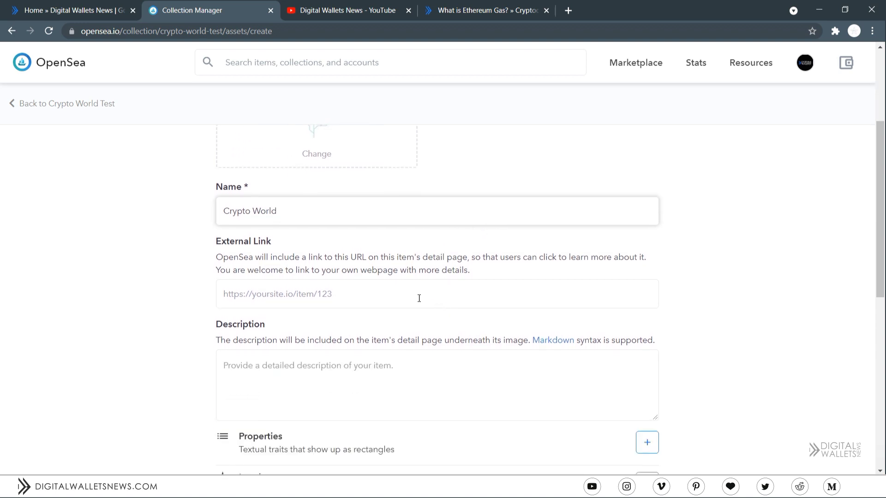
pyautogui.scroll(-2, 390, 362)
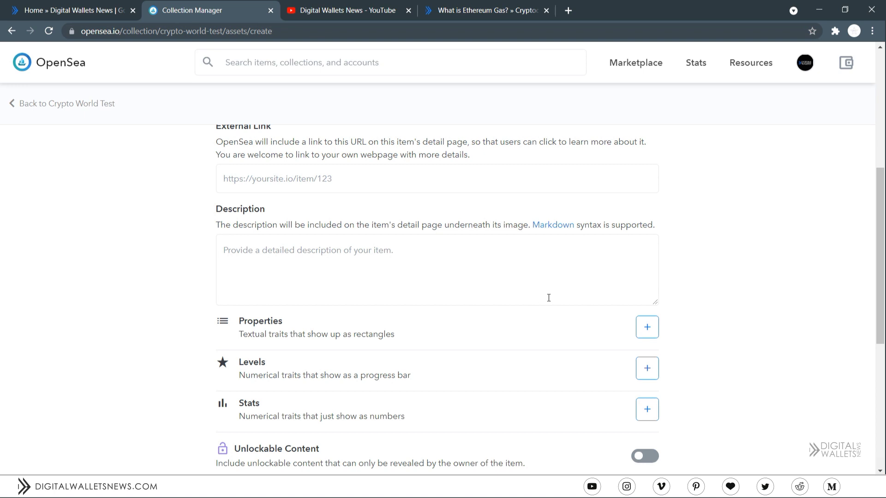
# - Add a Character property with the value Male
pyautogui.click(647, 327)
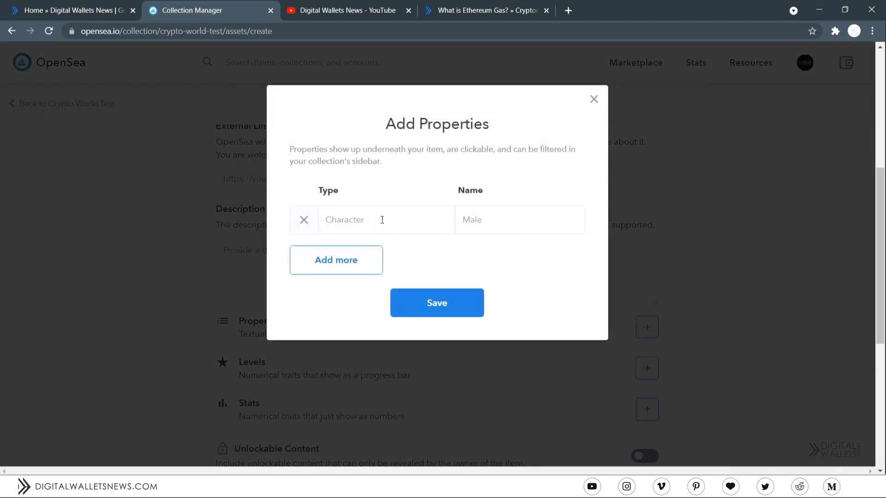
pyautogui.click(382, 219)
pyautogui.write('Character')
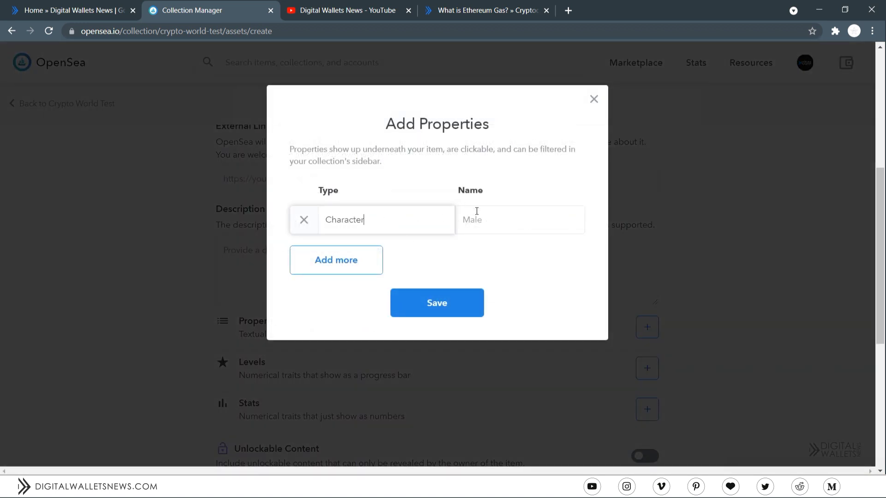
pyautogui.click(476, 211)
pyautogui.write('Male')
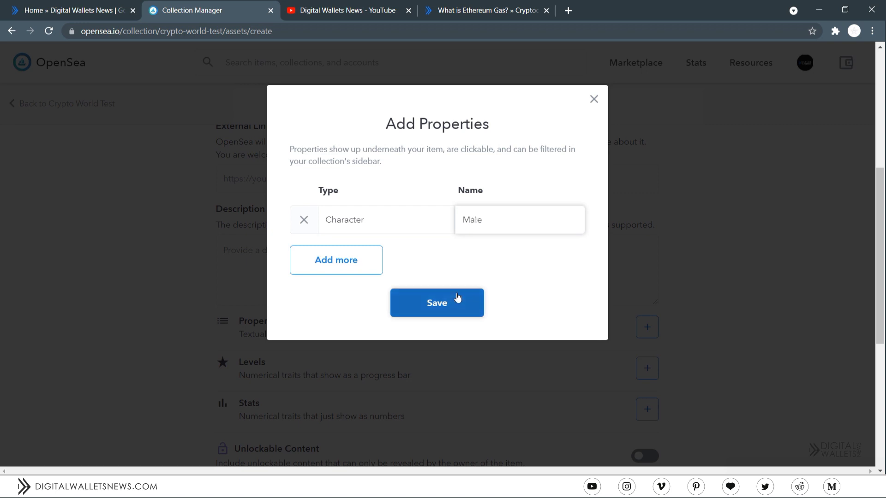
pyautogui.click(457, 298)
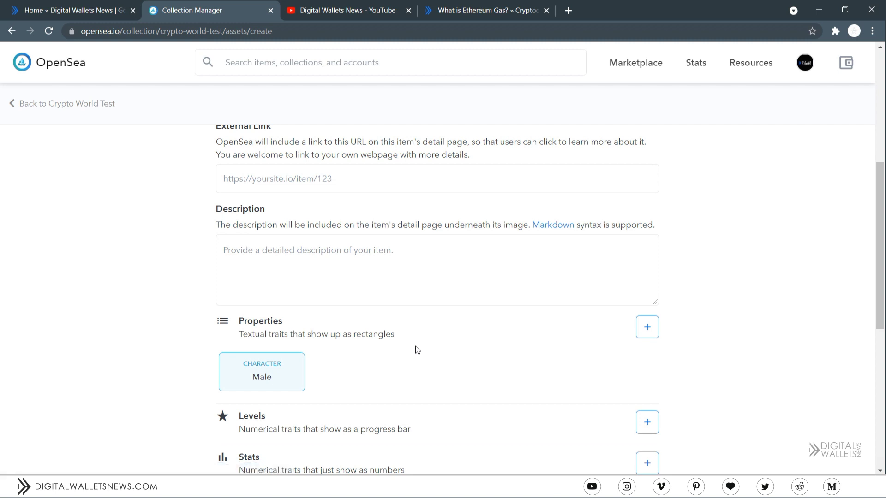
# - Add a Speed level of 3 out of 5
pyautogui.scroll(-1, 508, 323)
pyautogui.click(647, 369)
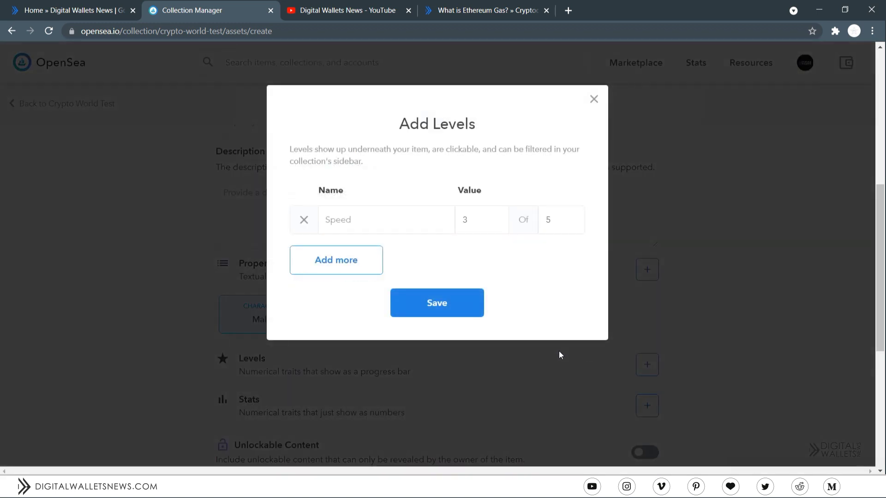
pyautogui.click(336, 224)
pyautogui.write('Speed')
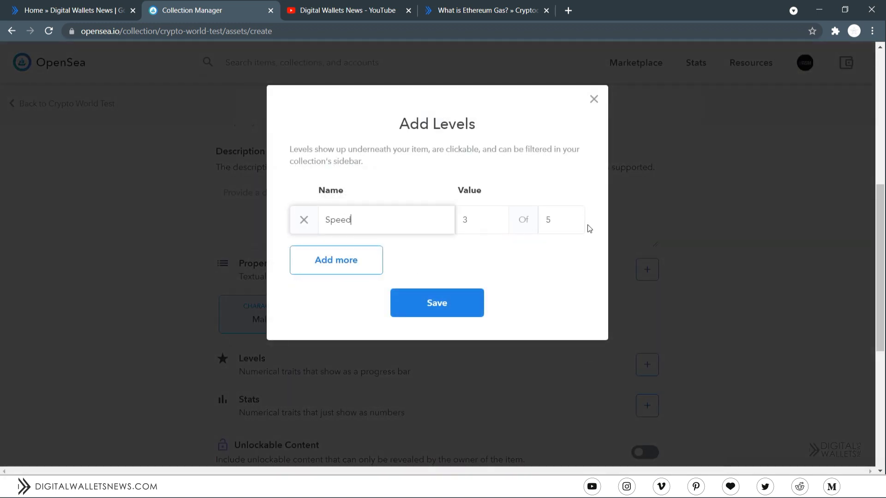
pyautogui.click(438, 299)
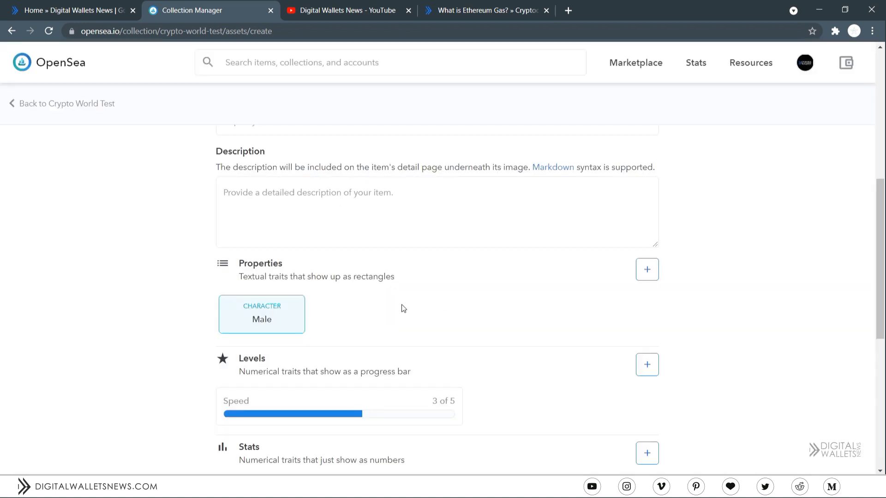
# - Add a Speed stat of 3 out of 5 and turn on unlockable content
pyautogui.scroll(-1, 482, 234)
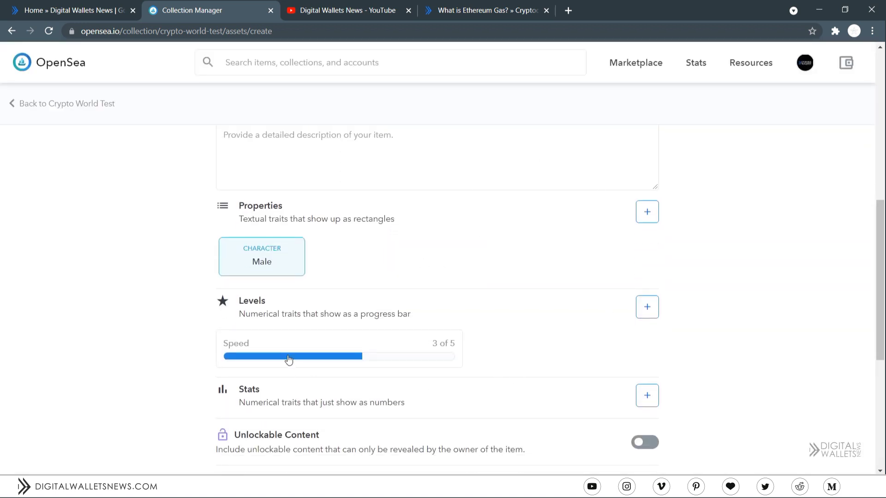
pyautogui.click(647, 395)
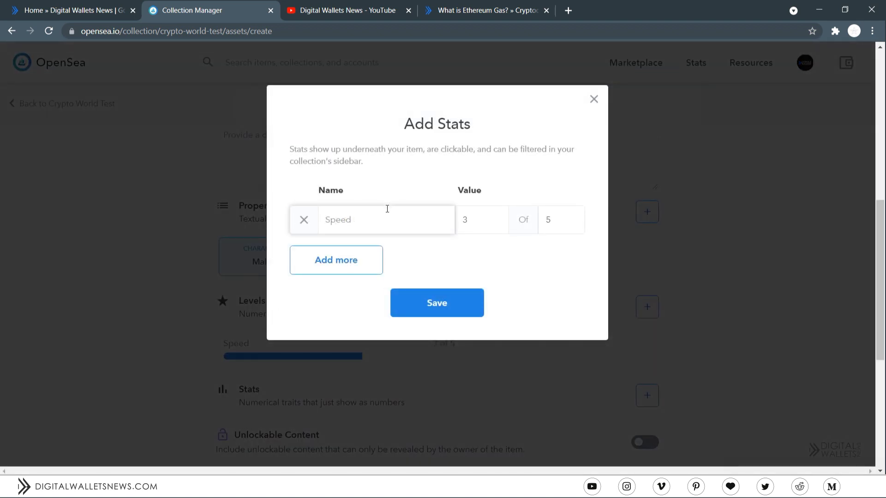
pyautogui.write('Speed')
pyautogui.click(431, 295)
pyautogui.scroll(-1, 427, 291)
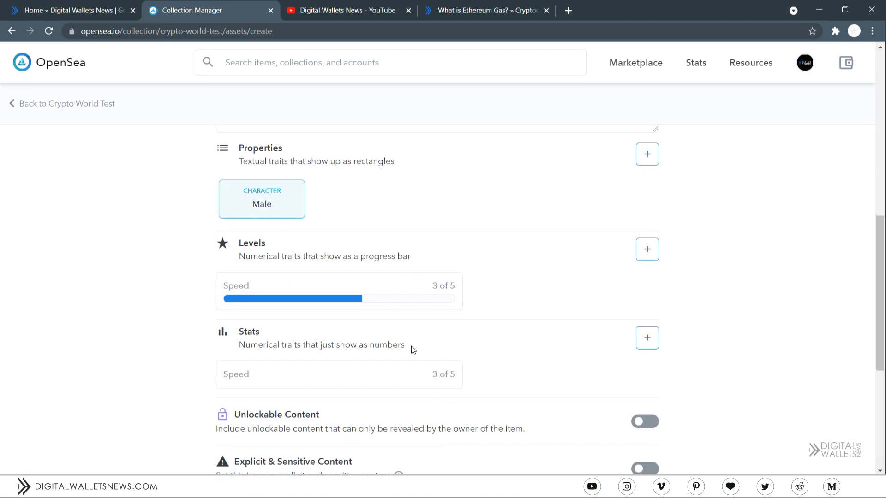
pyautogui.click(643, 421)
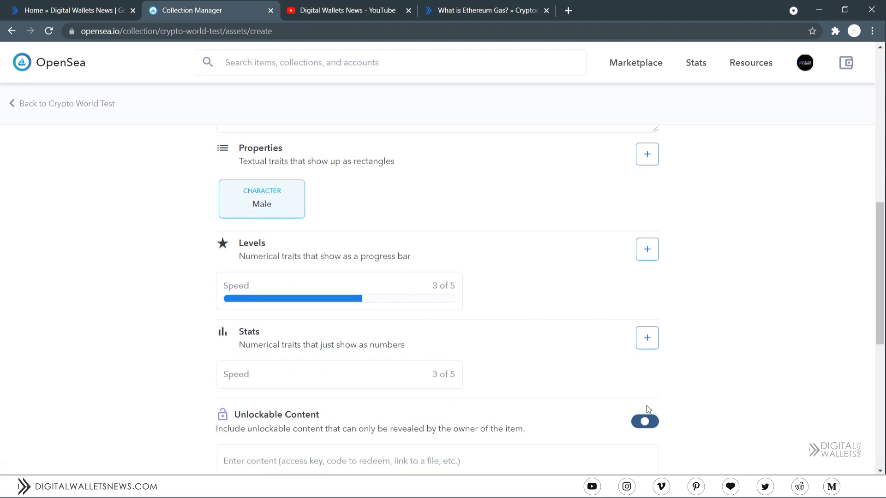
# - Look over the Markdown cheat sheet in a new tab, then close it
pyautogui.scroll(-2, 667, 344)
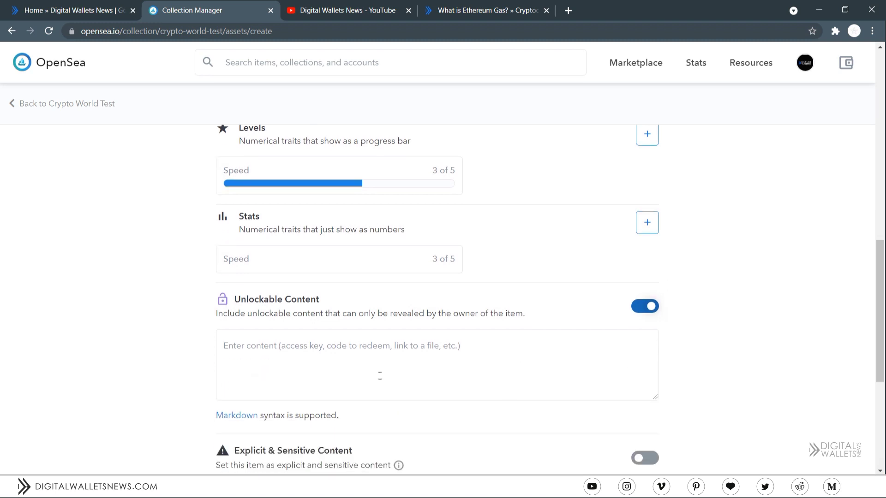
pyautogui.click(237, 415)
pyautogui.click(365, 6)
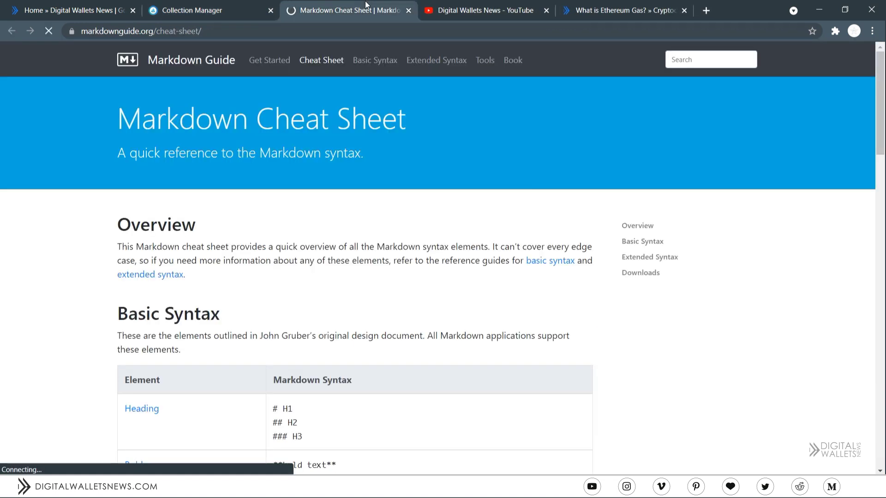
pyautogui.scroll(-2, 178, 295)
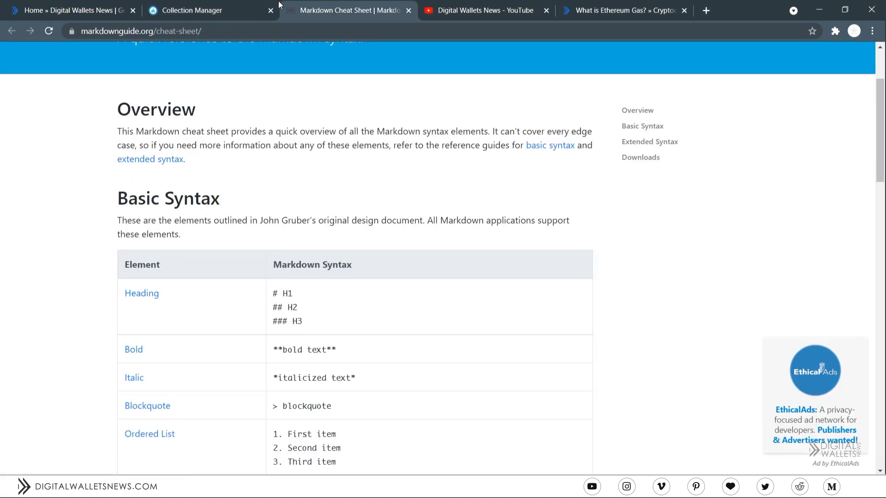
pyautogui.middleClick(323, 2)
# - Turn unlockable content off and mark the item as explicit and sensitive
pyautogui.click(645, 306)
pyautogui.scroll(-2, 645, 241)
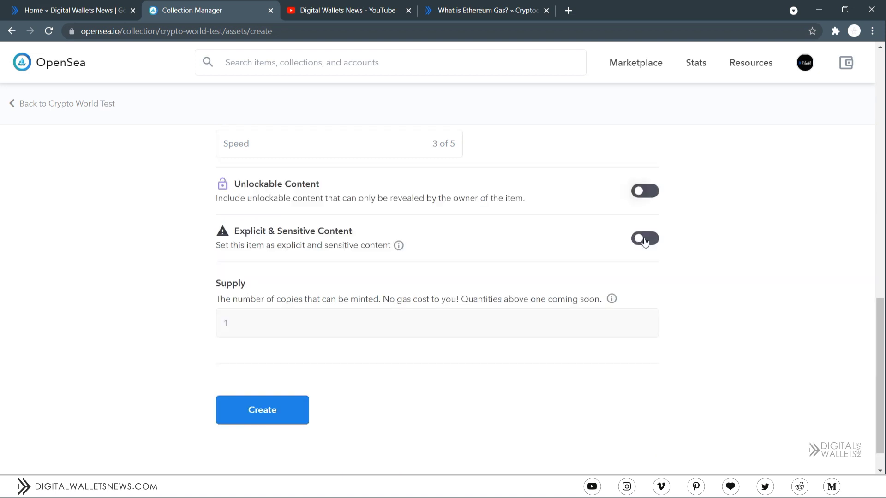
pyautogui.click(645, 240)
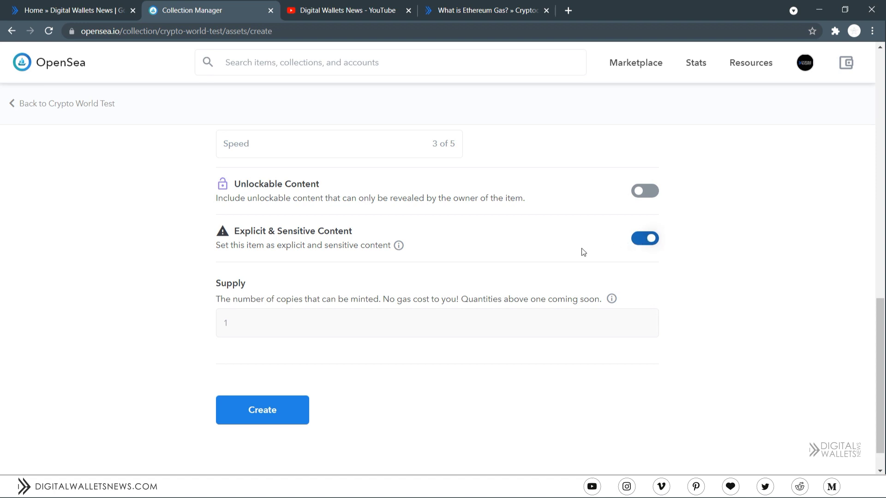
# - Create the Crypto World item and go to its new item page
pyautogui.click(261, 410)
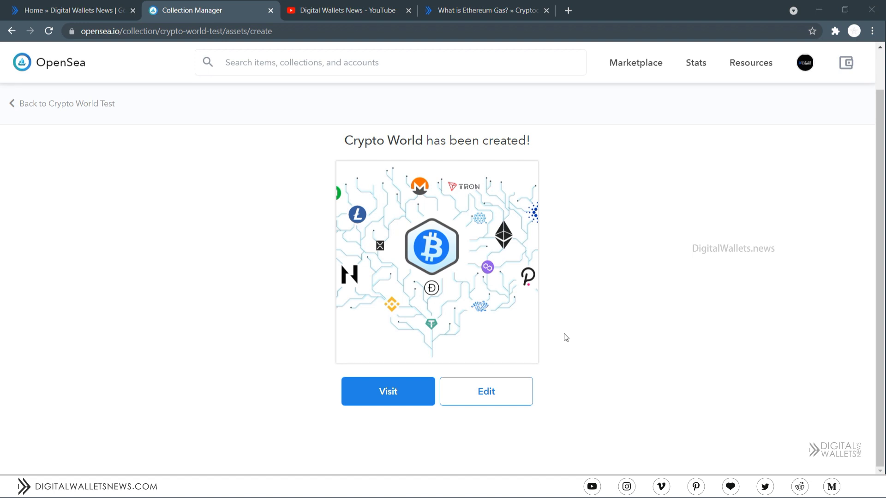
pyautogui.click(415, 390)
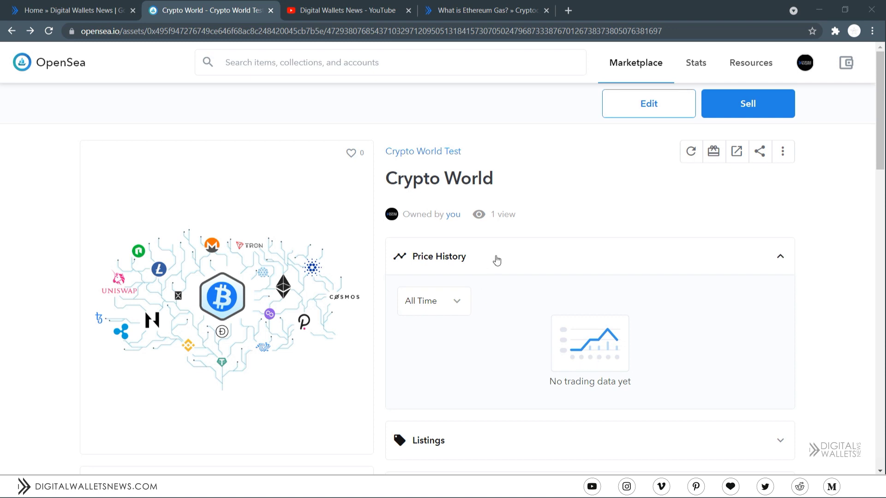
pyautogui.scroll(-4, 496, 259)
pyautogui.scroll(-4, 463, 322)
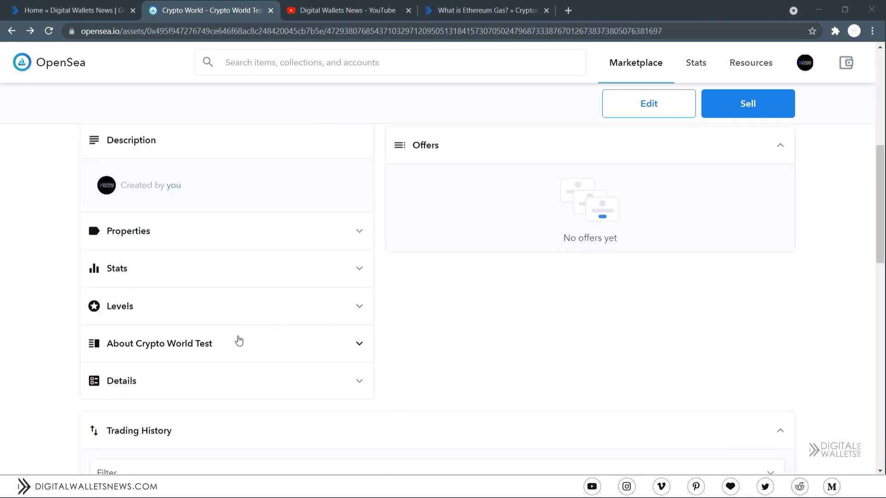
pyautogui.scroll(-3, 222, 350)
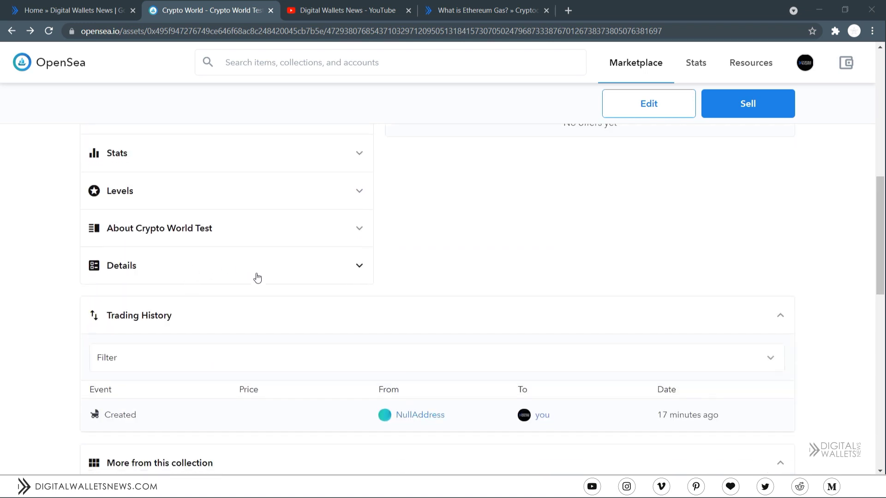
pyautogui.scroll(-1, 257, 316)
pyautogui.scroll(-1, 292, 297)
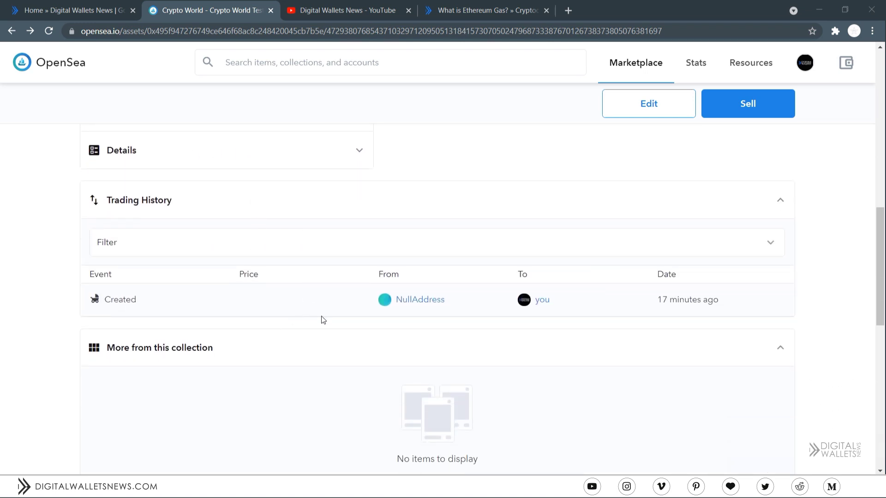
pyautogui.scroll(5, 257, 354)
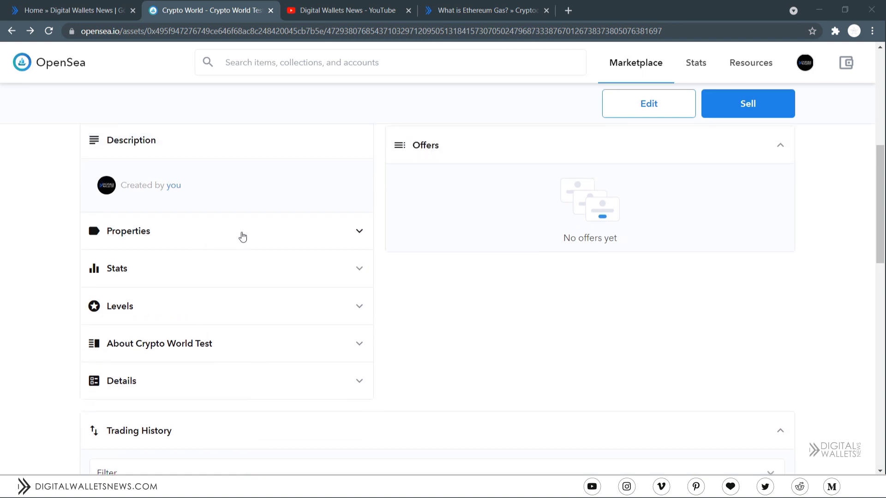
# - Expand and collapse the item's Properties, Stats and Levels sections
pyautogui.click(192, 231)
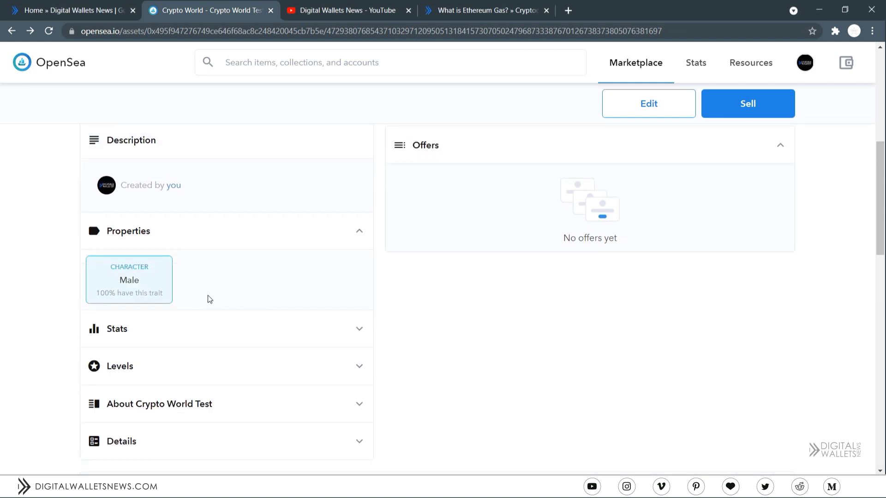
pyautogui.click(187, 335)
pyautogui.click(278, 396)
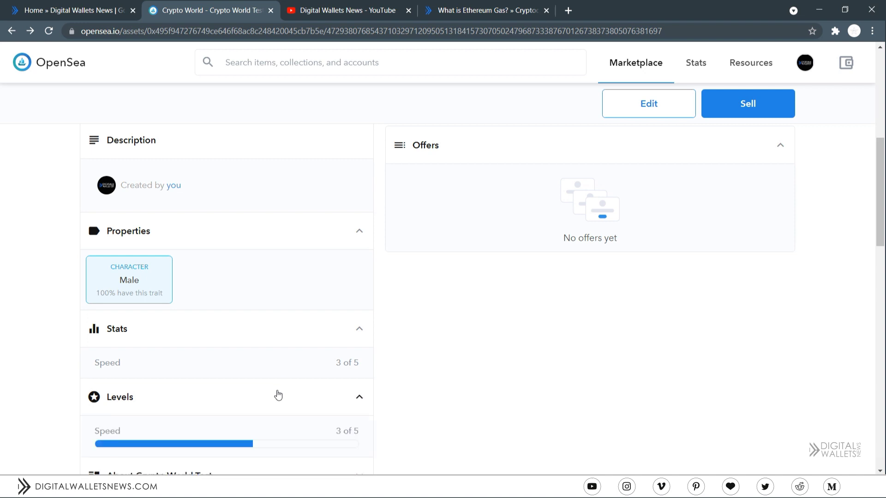
pyautogui.click(278, 395)
pyautogui.click(253, 323)
pyautogui.click(267, 236)
pyautogui.scroll(5, 734, 338)
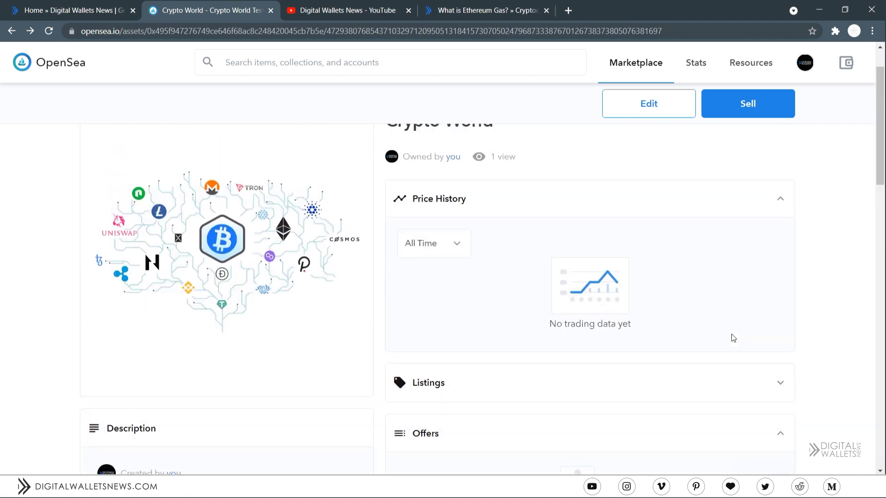
pyautogui.scroll(1, 734, 338)
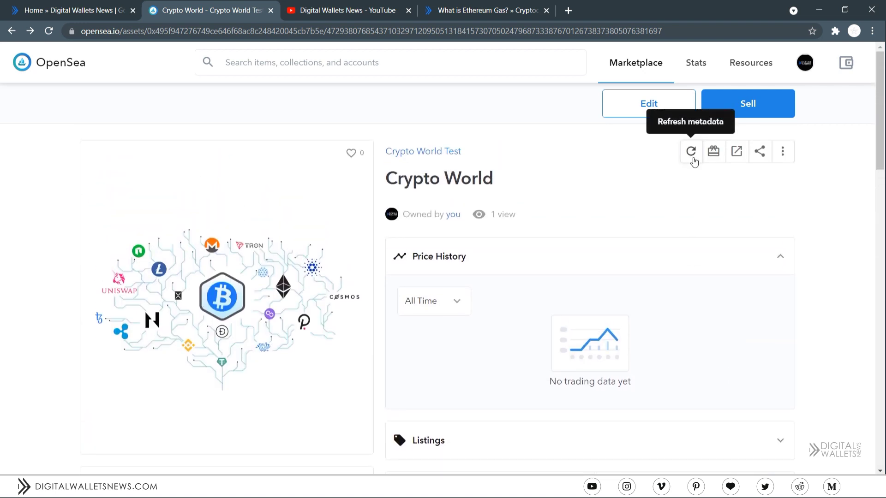
# - Refresh the item's metadata, then try and close Transfer and the external website link
pyautogui.click(693, 159)
pyautogui.click(714, 155)
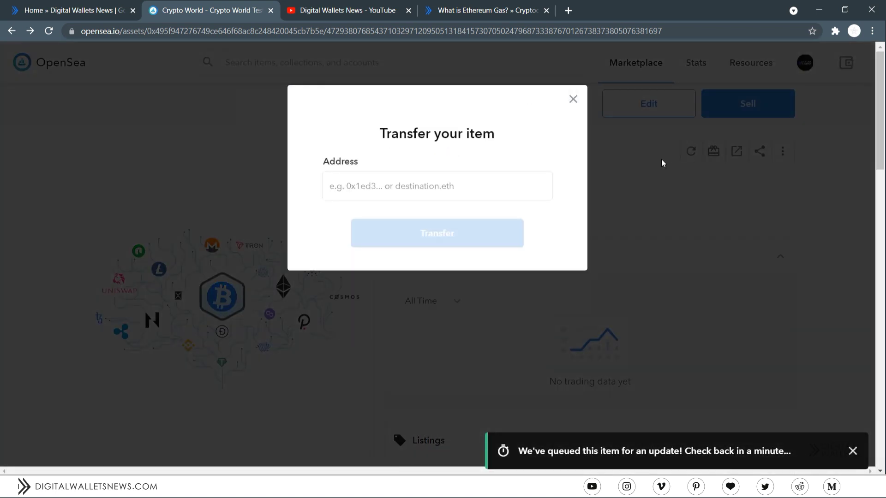
pyautogui.click(573, 99)
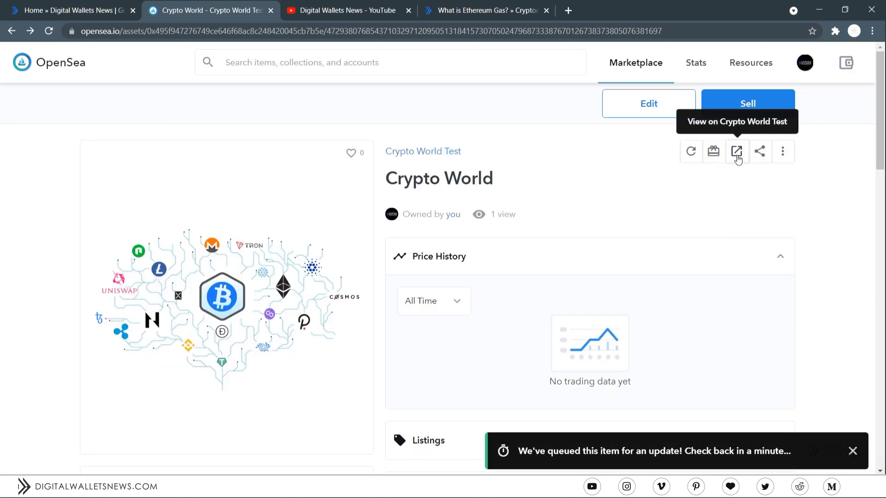
pyautogui.click(737, 156)
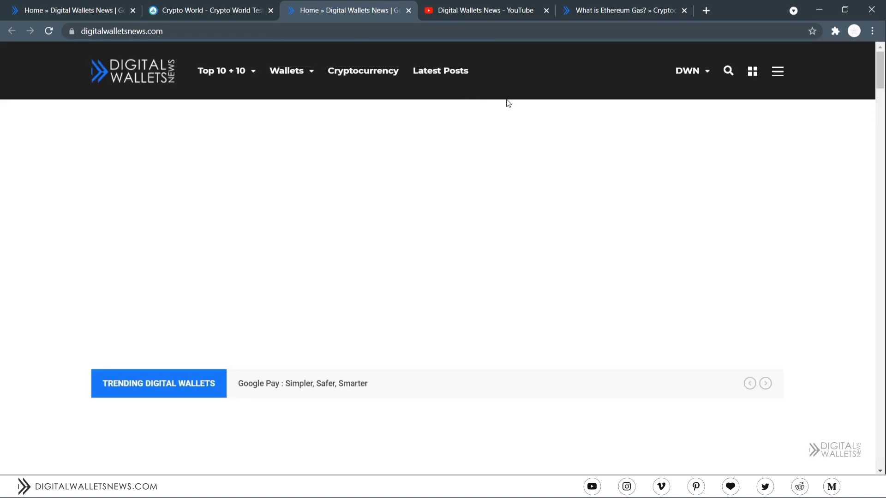
pyautogui.click(409, 11)
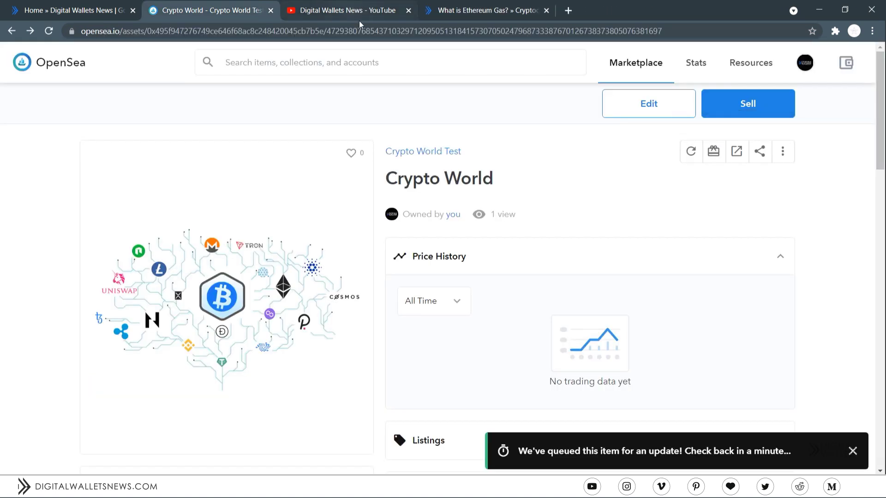
# - Check the Share and More options, then expand the empty Listings section
pyautogui.click(761, 151)
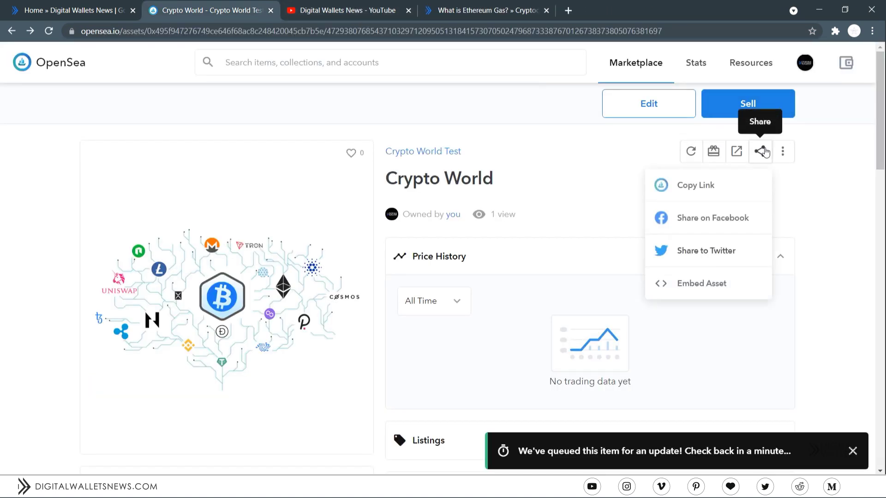
pyautogui.click(782, 152)
pyautogui.click(558, 185)
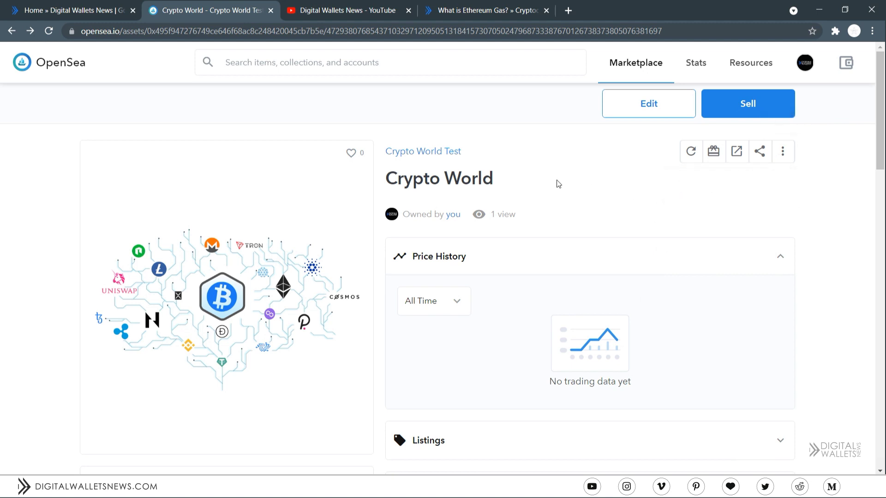
pyautogui.scroll(-3, 597, 204)
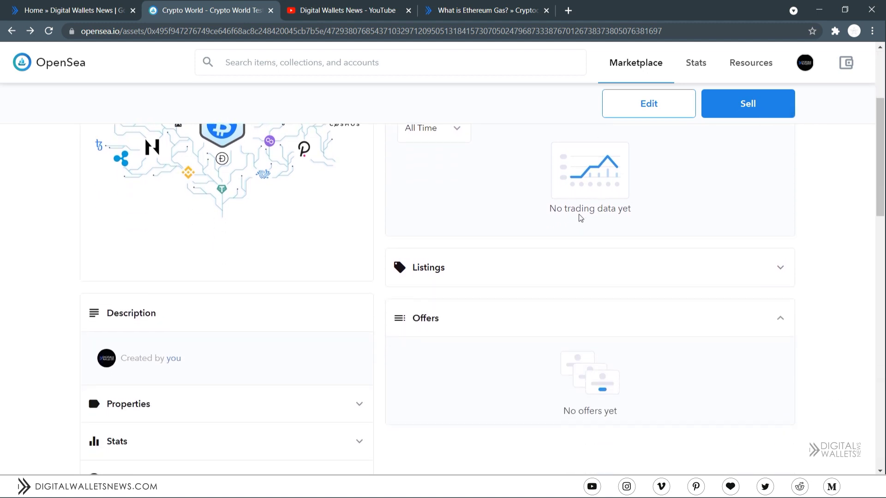
pyautogui.click(544, 261)
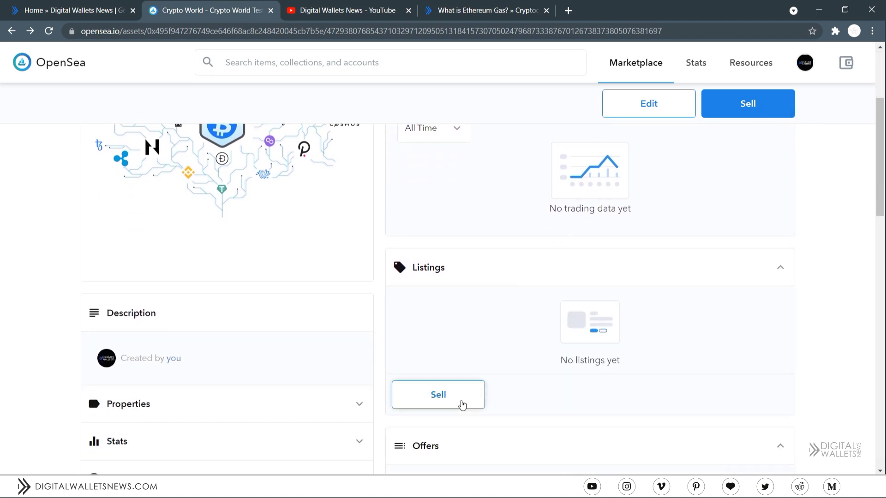
# - Open the item's sell form and enter 0.001 as the price
pyautogui.click(460, 402)
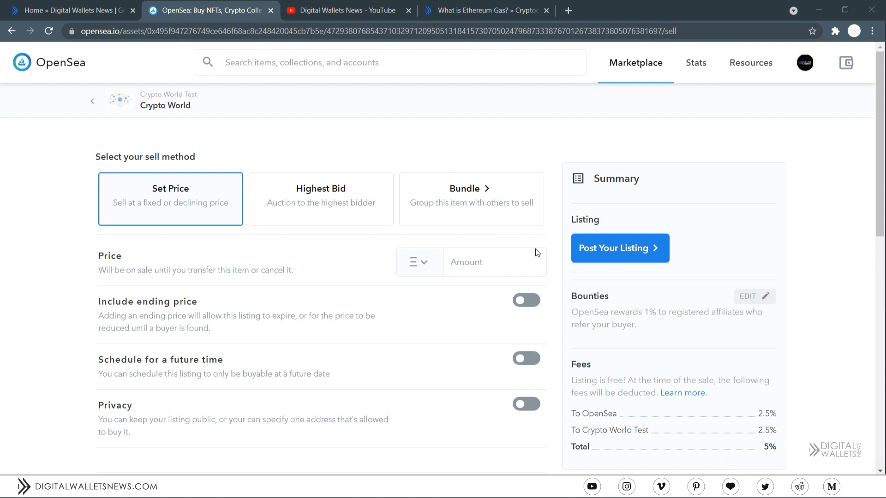
pyautogui.click(474, 253)
pyautogui.write('0.0')
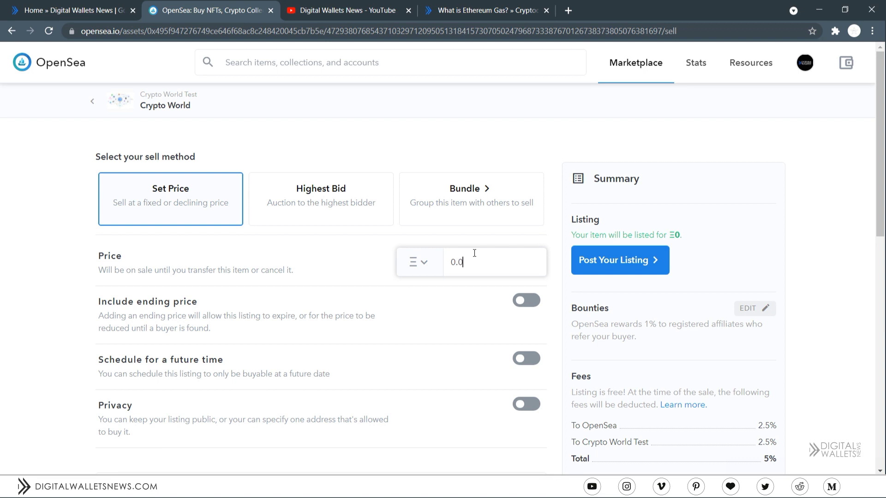
pyautogui.write('01')
# - Toggle the Include ending price and Schedule for a future time options
pyautogui.click(529, 301)
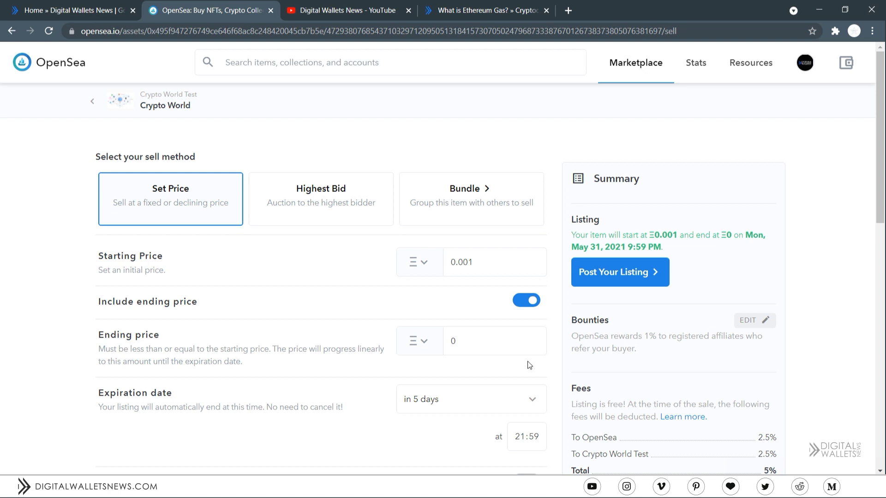
pyautogui.click(525, 300)
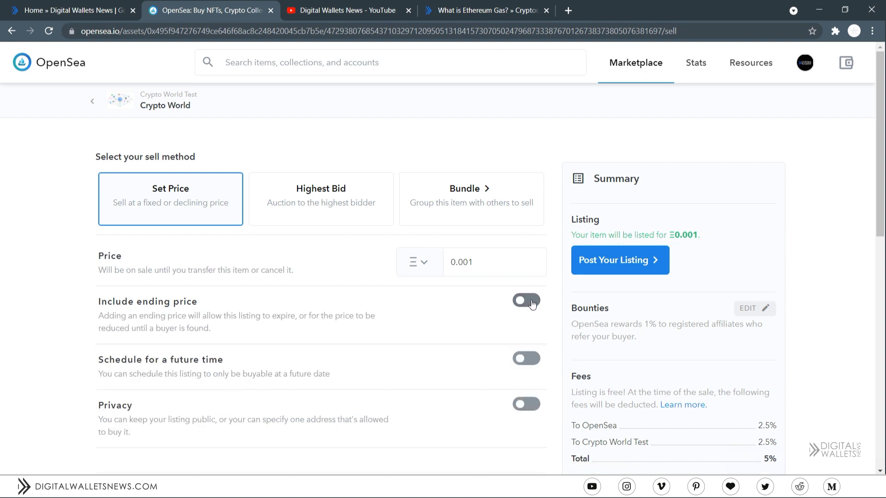
pyautogui.click(524, 359)
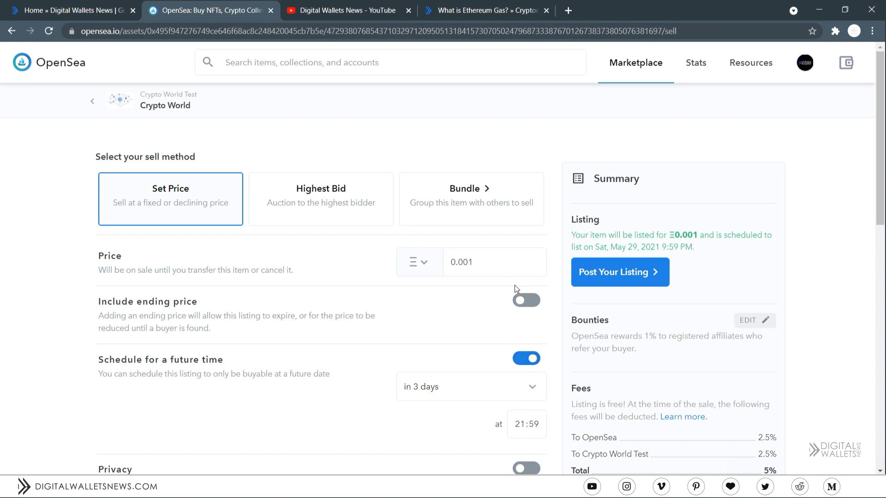
pyautogui.click(534, 299)
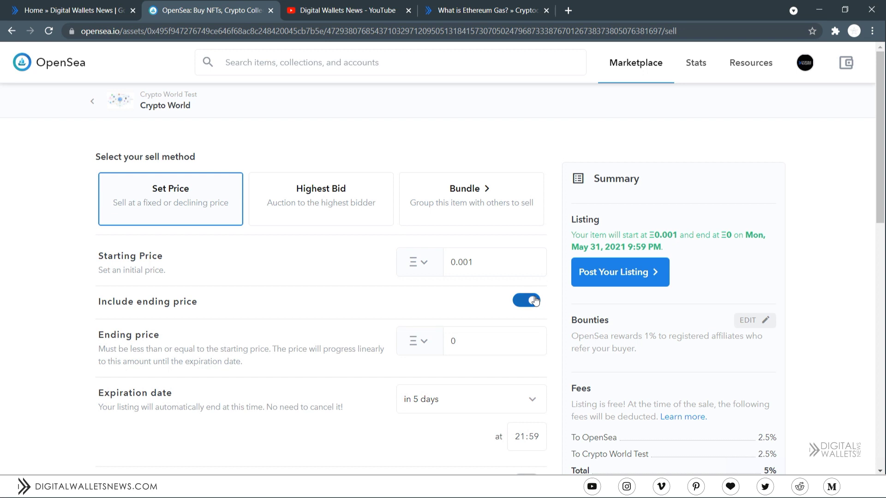
pyautogui.scroll(-3, 534, 299)
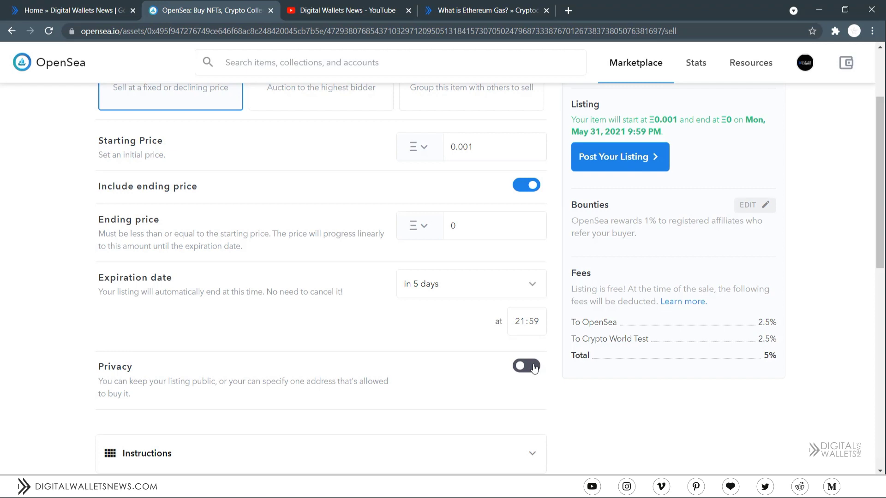
pyautogui.scroll(3, 534, 368)
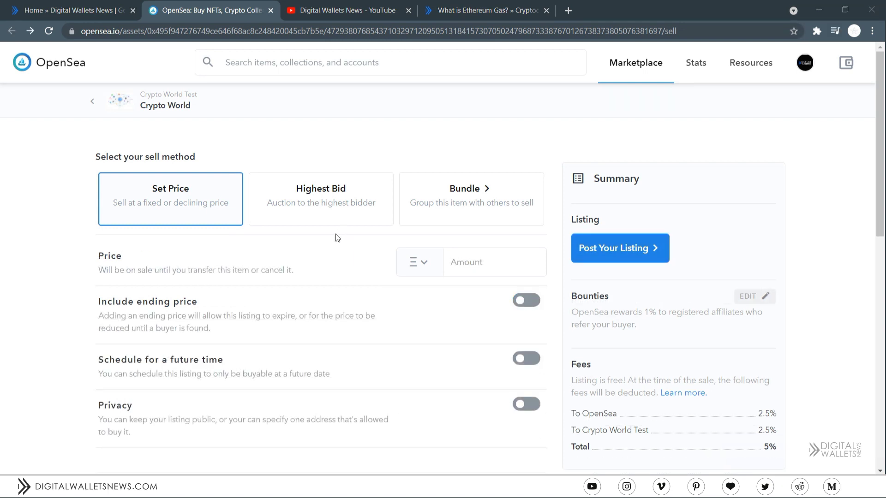
# - Switch to a Highest Bid auction with a 0.001 minimum bid
pyautogui.click(329, 196)
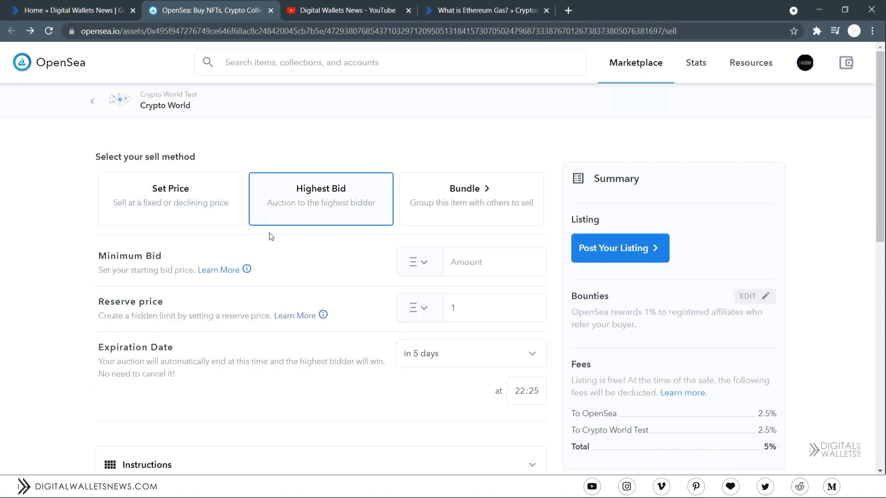
pyautogui.click(511, 262)
pyautogui.write('0.00')
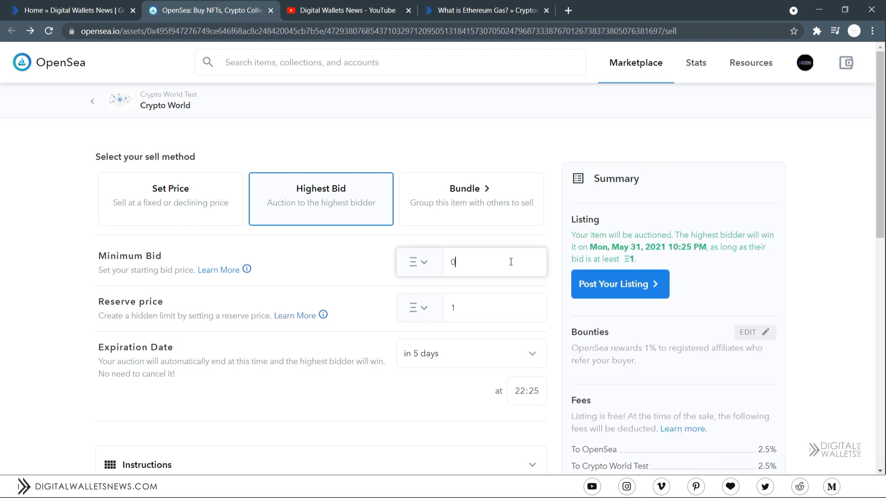
pyautogui.write('1')
pyautogui.moveTo(323, 315)
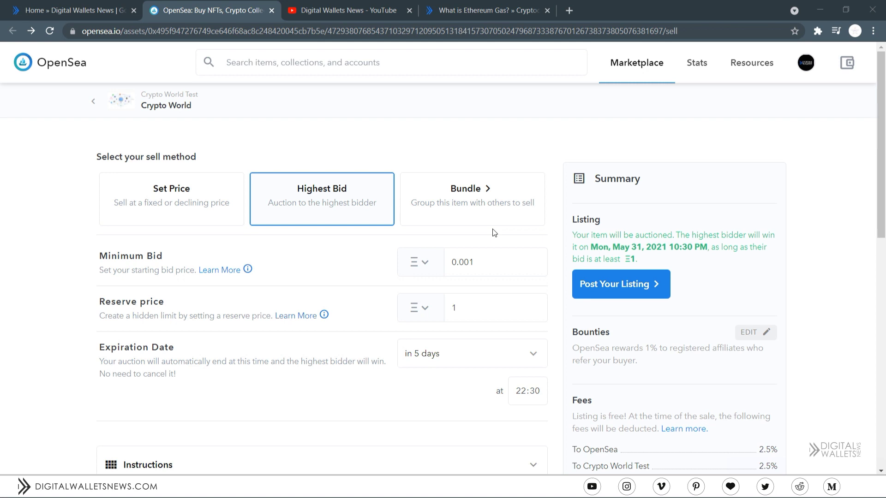
# - Choose Bundle, select Crypto World and Crypto World 2, and back out of the transfer page
pyautogui.click(473, 192)
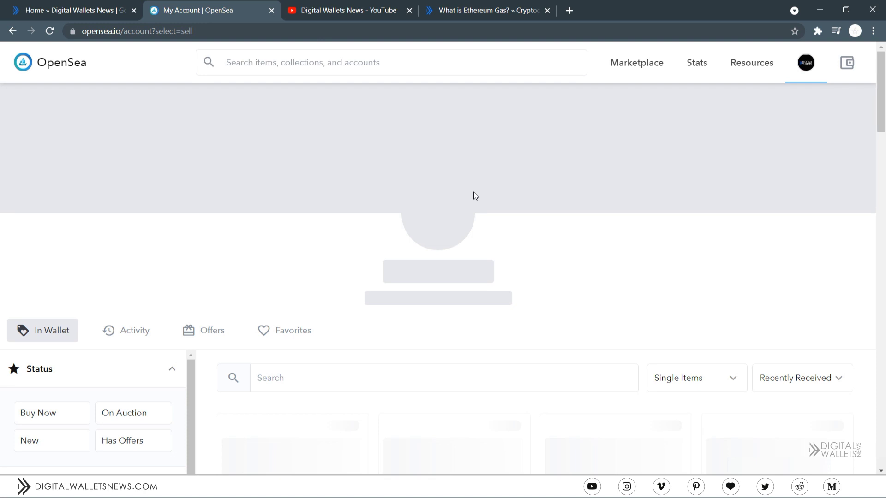
pyautogui.scroll(-5, 473, 192)
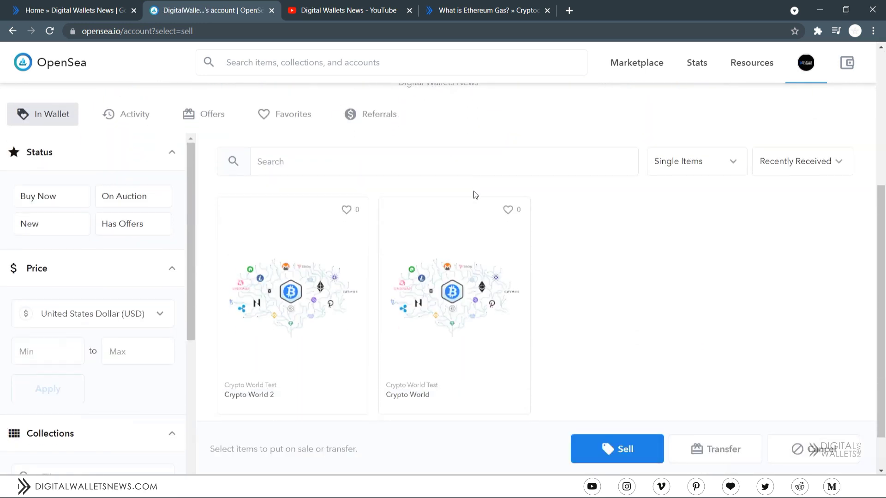
pyautogui.click(498, 284)
pyautogui.click(291, 285)
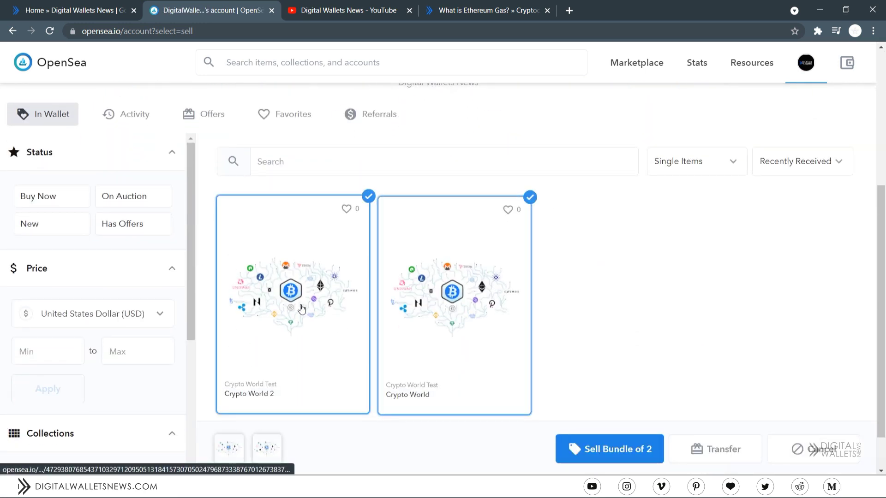
pyautogui.click(718, 449)
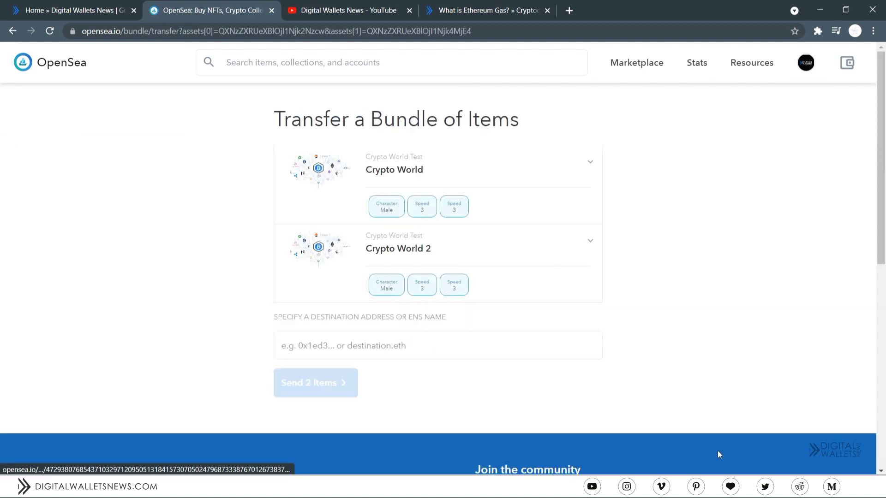
pyautogui.click(13, 31)
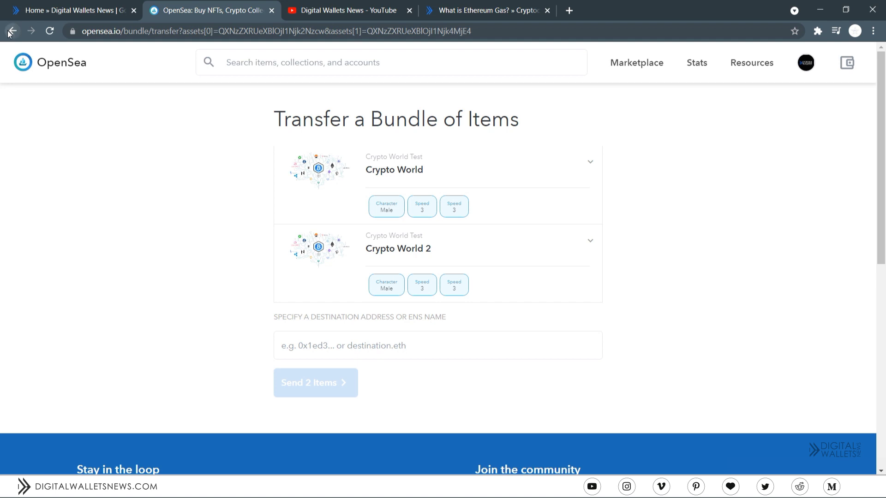
# - Reselect both Crypto World items and start selling them as a bundle of 2
pyautogui.scroll(-5, 430, 142)
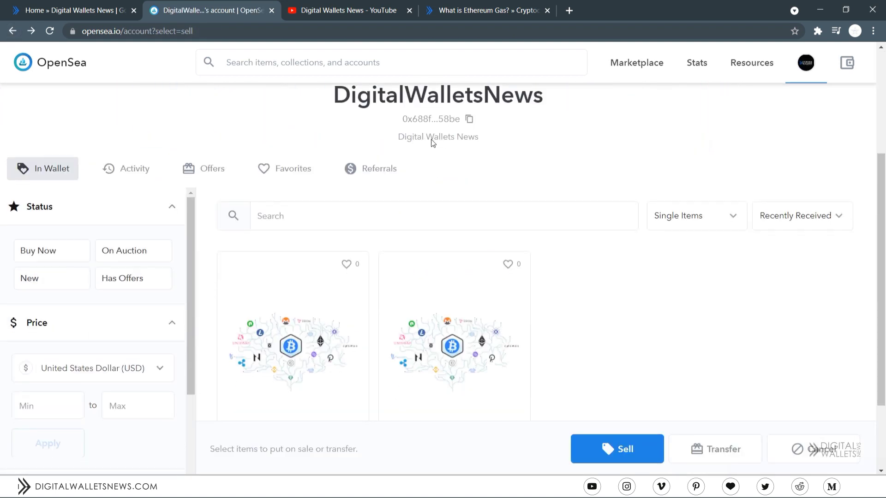
pyautogui.click(512, 283)
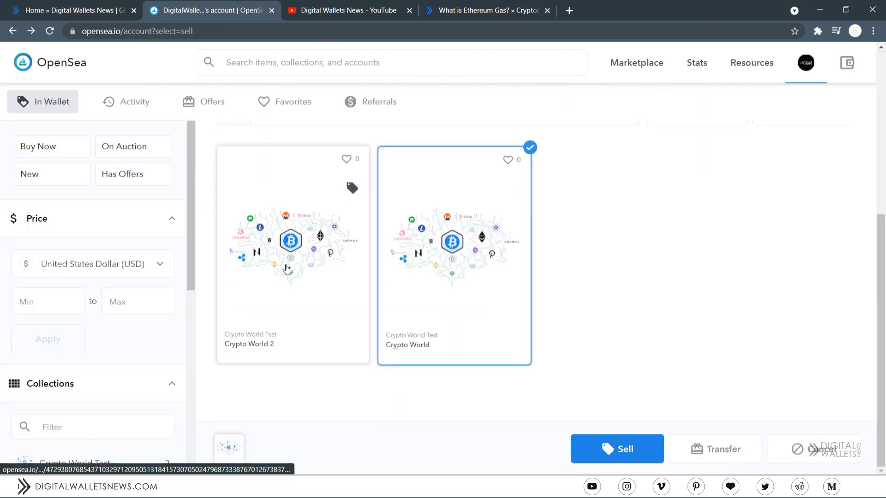
pyautogui.click(295, 249)
pyautogui.click(581, 460)
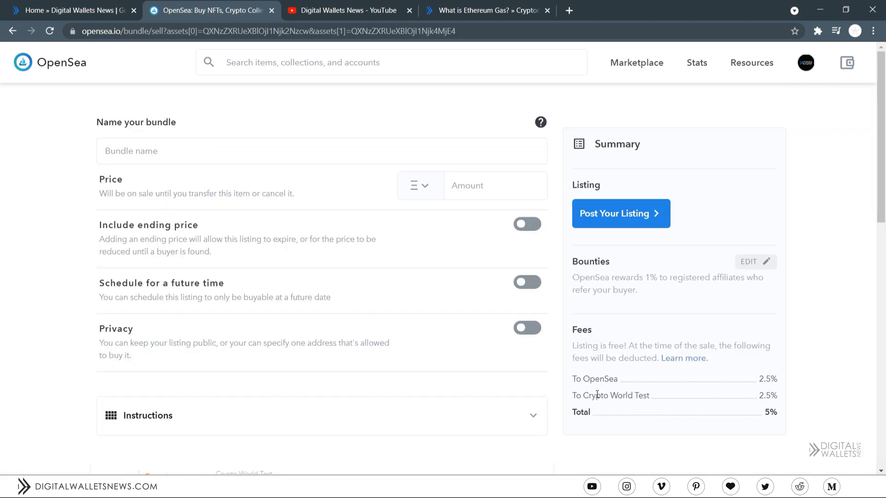
# - Name the bundle 'Crypto World Bundle' and paste that name as its description
pyautogui.click(288, 144)
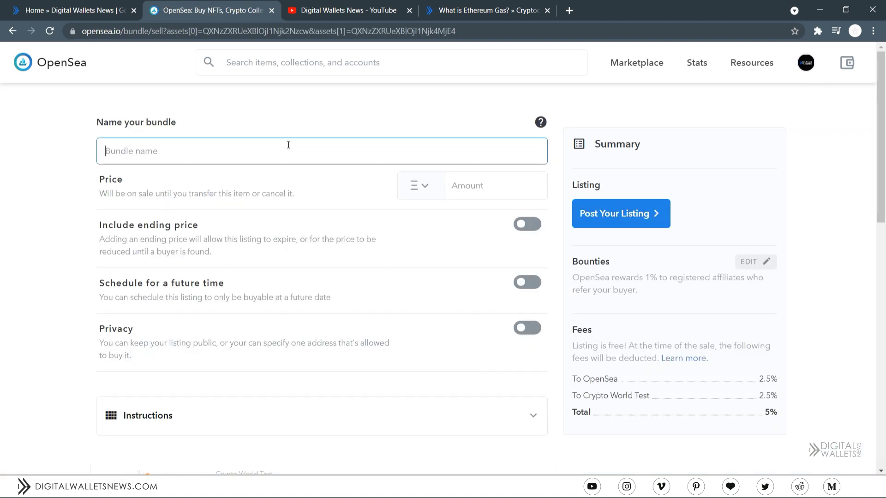
pyautogui.write('Crypto QW')
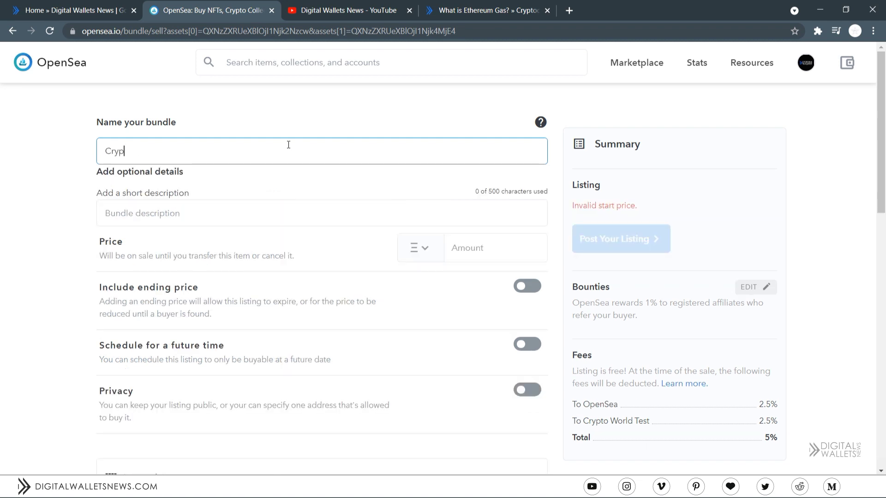
pyautogui.press('BackSpace')
pyautogui.press('BackSpace')
pyautogui.write('World Bundle')
pyautogui.hotkey('ctrl', 'a')
pyautogui.hotkey('ctrl', 'c')
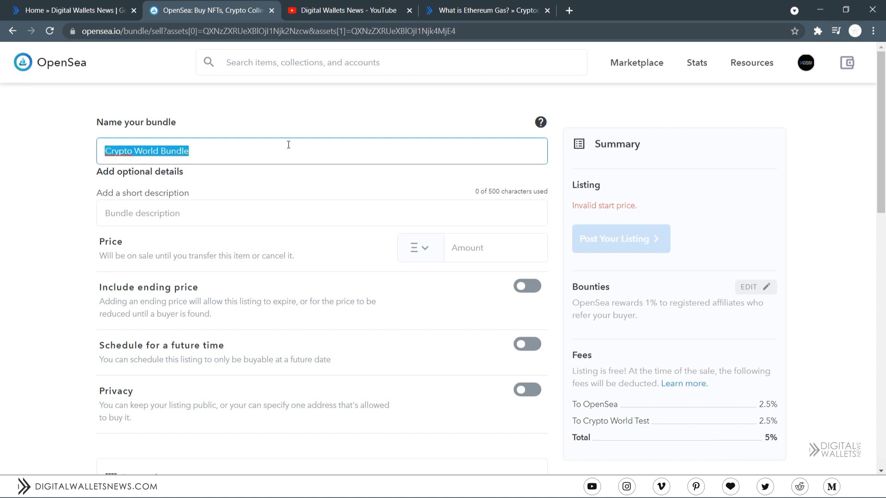
pyautogui.click(197, 219)
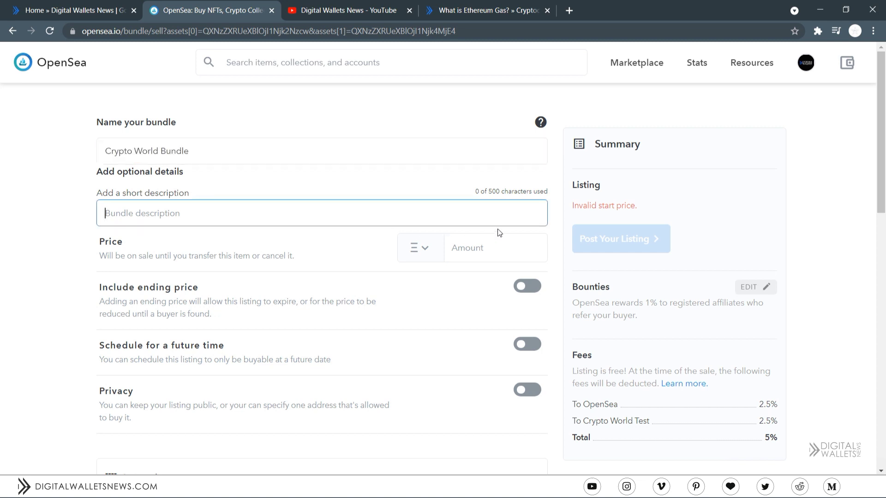
pyautogui.hotkey('ctrl', 'v')
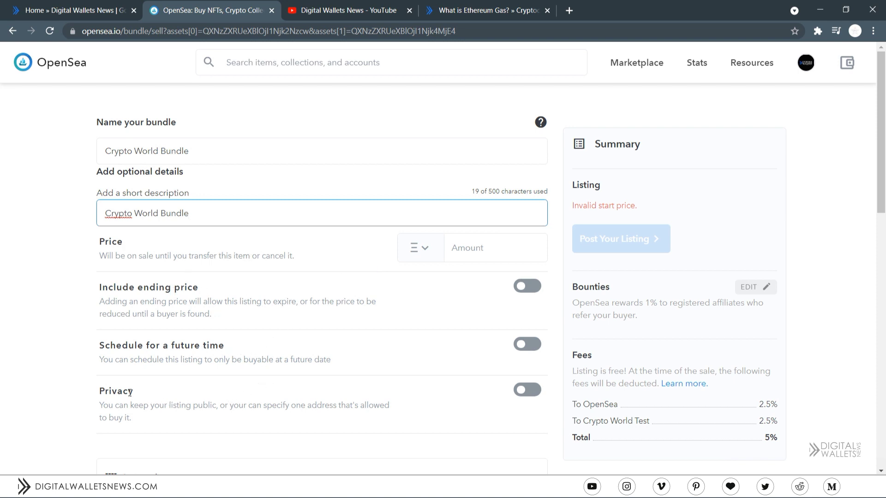
# - Price the bundle at 0.001 ETH and set the referral bounty to 1.06%
pyautogui.click(477, 256)
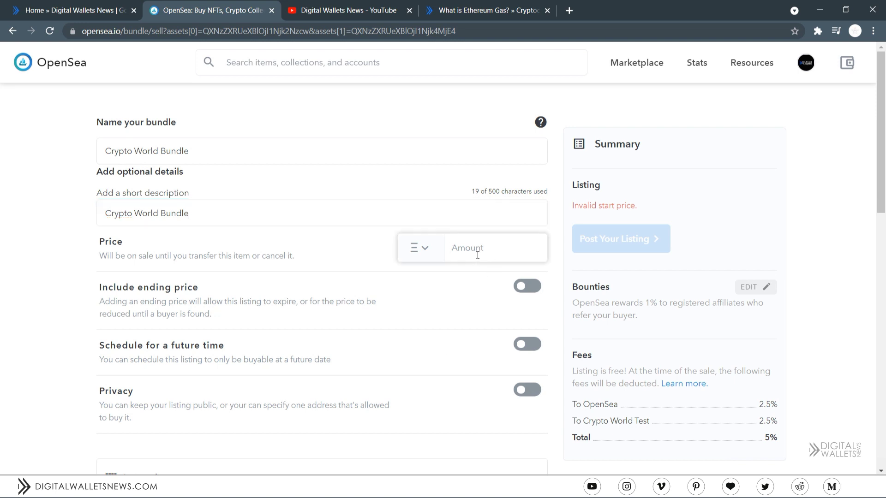
pyautogui.write('0.00')
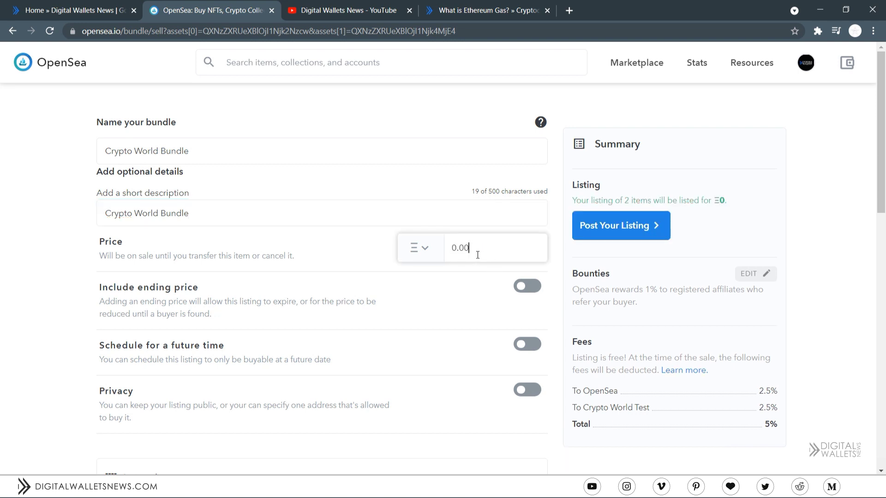
pyautogui.write('1')
pyautogui.click(746, 277)
pyautogui.moveTo(651, 300)
pyautogui.mouseDown()
pyautogui.moveTo(789, 302)
pyautogui.moveTo(657, 299)
pyautogui.mouseUp()
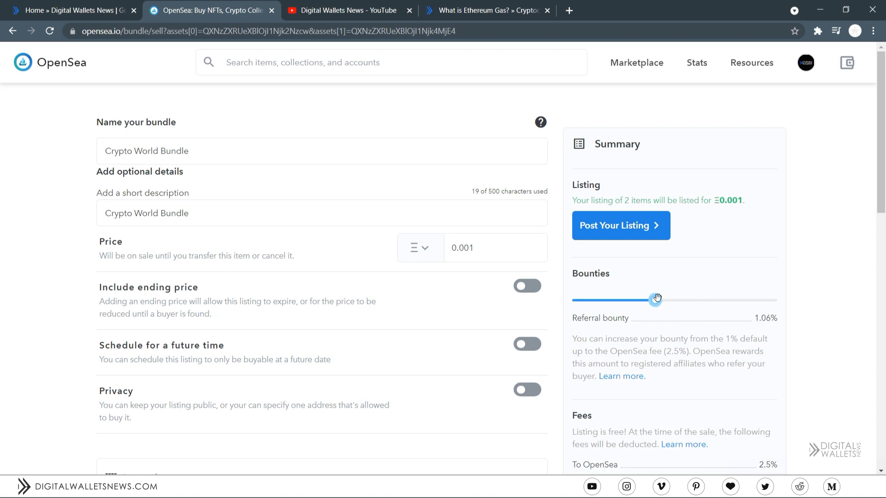
# - Post the bundle listing and compare MetaMask's slow, fast and advanced gas settings
pyautogui.click(621, 225)
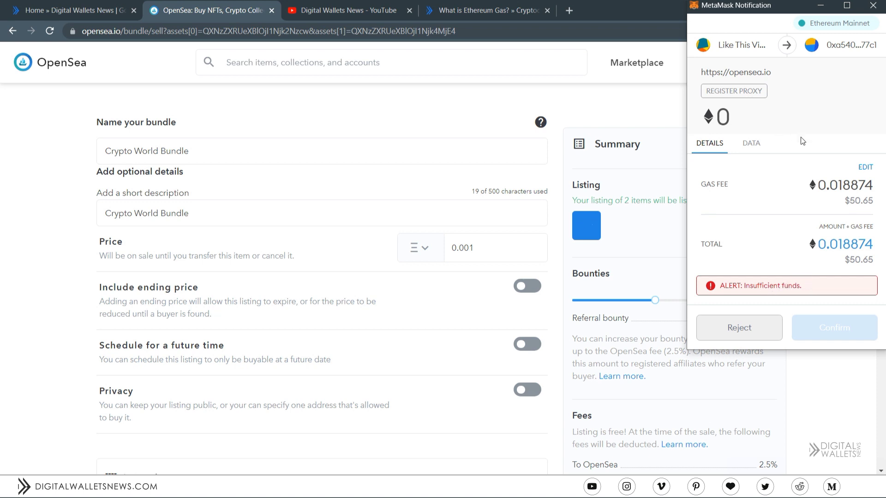
pyautogui.click(866, 168)
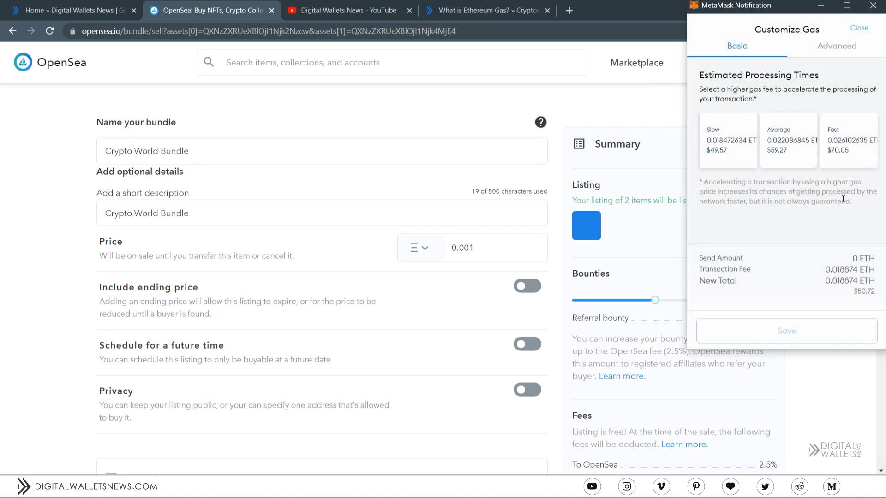
pyautogui.click(723, 140)
pyautogui.click(862, 138)
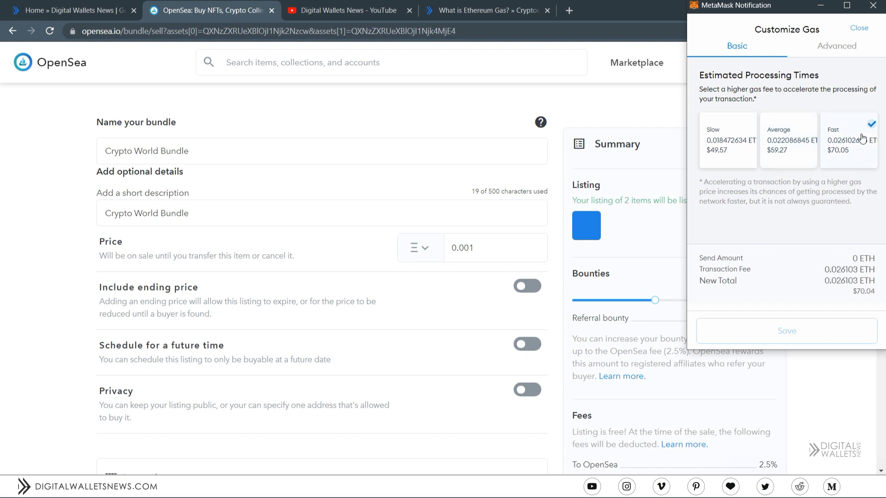
pyautogui.click(837, 46)
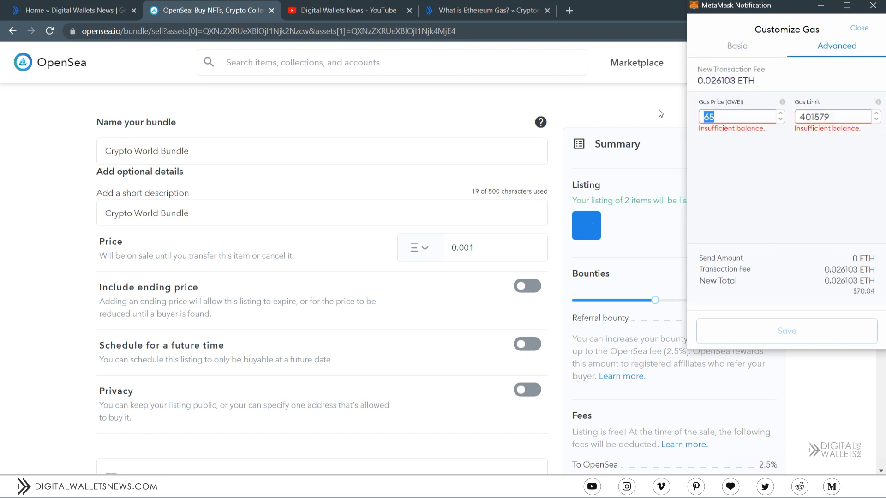
pyautogui.click(851, 29)
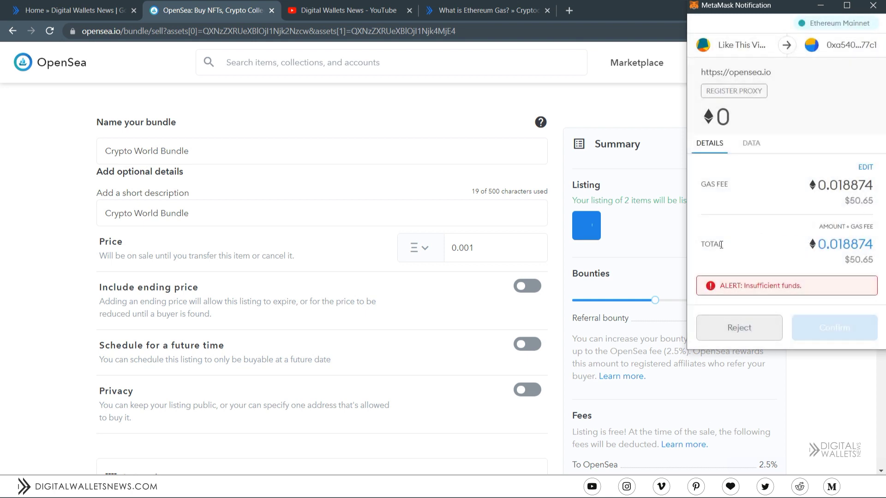
# - Reject the transaction over insufficient funds, glance at the gas article, and return to OpenSea
pyautogui.moveTo(743, 288); pyautogui.dragTo(799, 287)
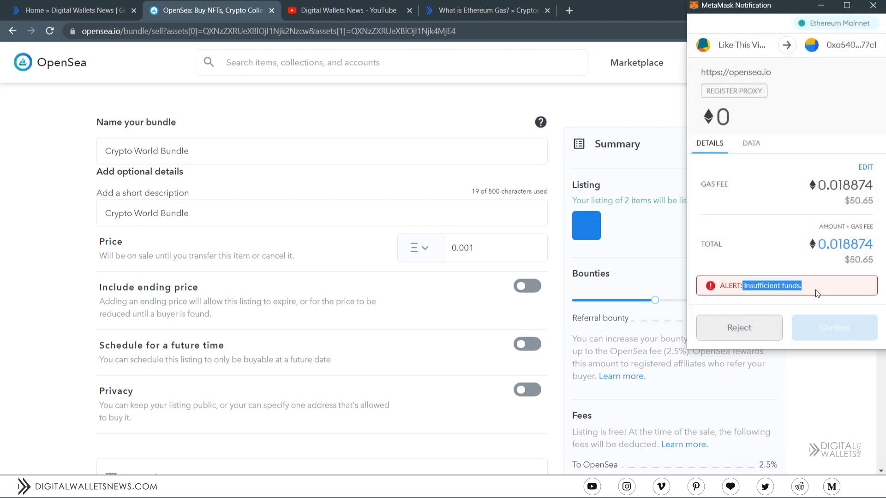
pyautogui.click(782, 305)
pyautogui.click(753, 328)
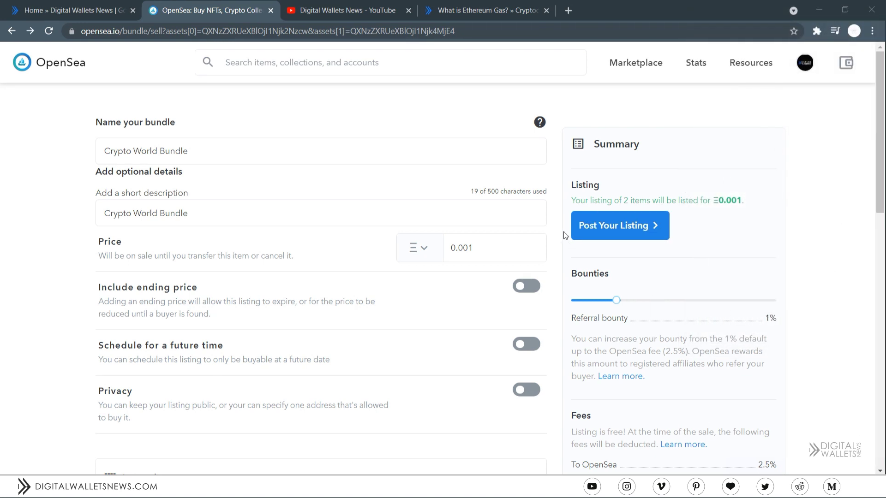
pyautogui.click(473, 6)
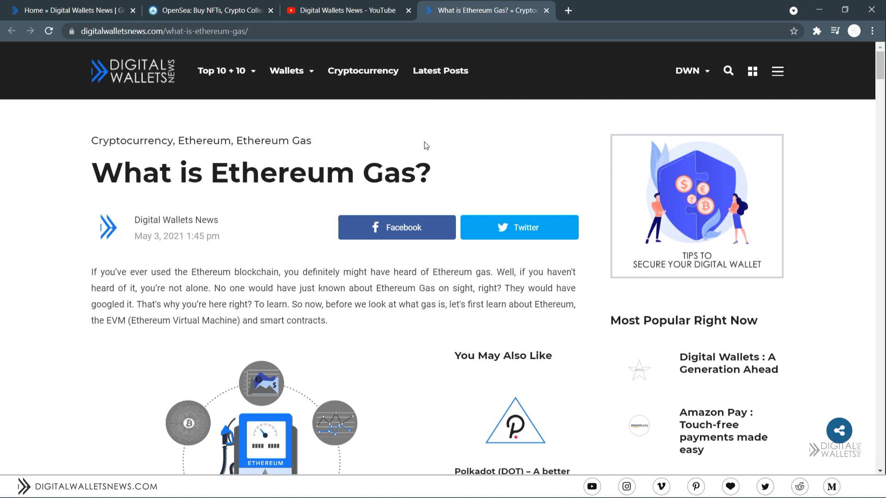
pyautogui.click(235, 7)
# - Go to My Profile and browse the owned items and In Wallet filters
pyautogui.moveTo(805, 62)
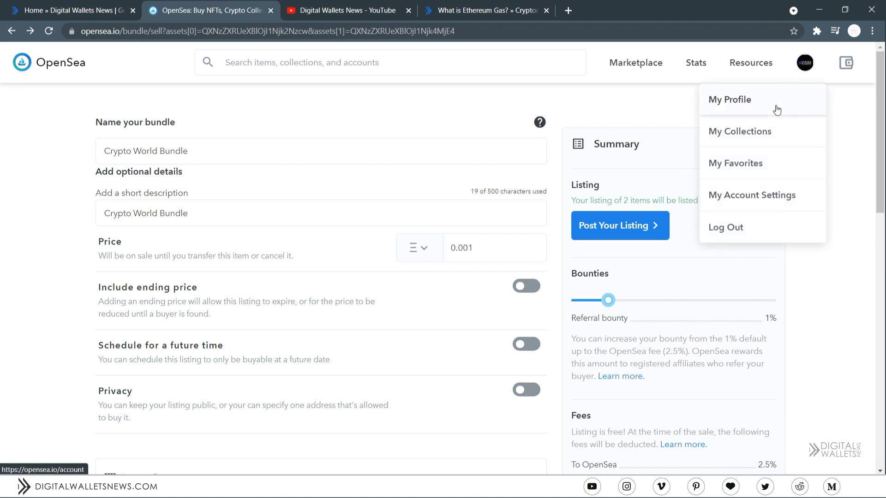
pyautogui.click(775, 107)
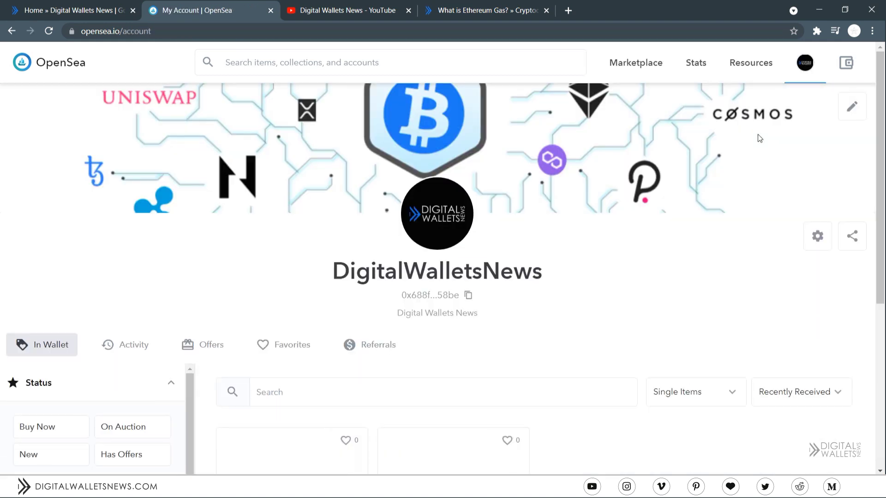
pyautogui.scroll(-5, 758, 139)
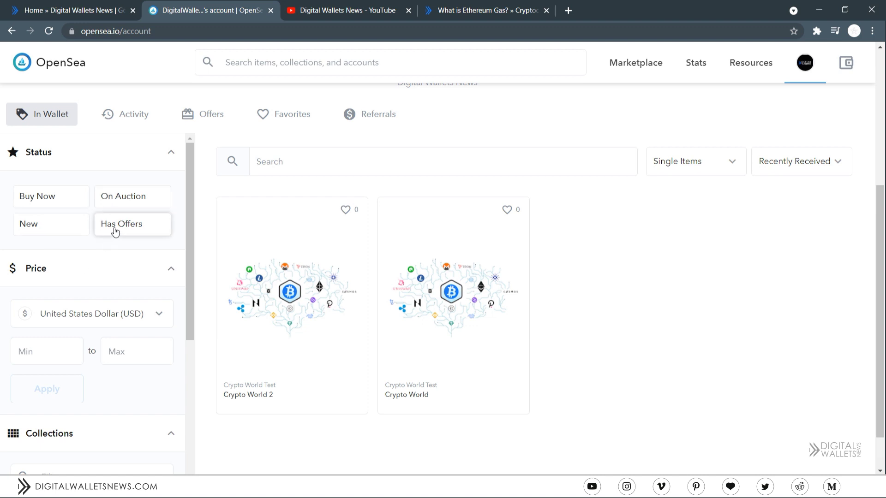
pyautogui.scroll(-4, 116, 232)
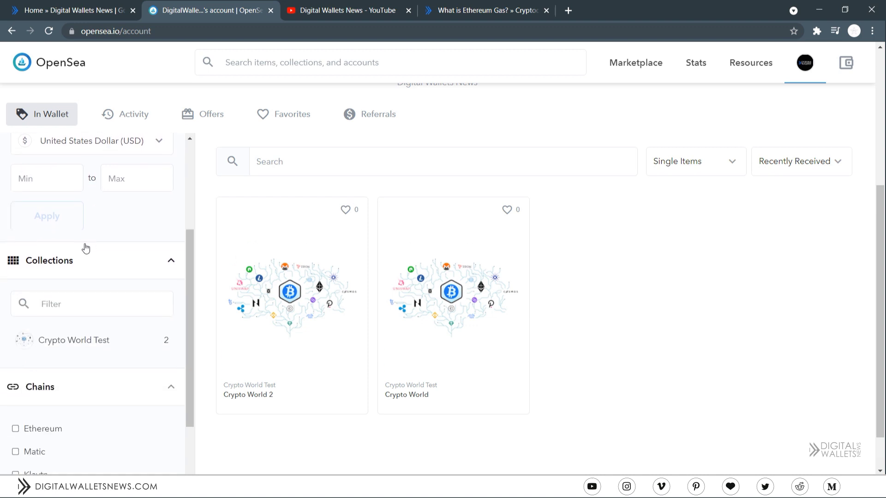
pyautogui.scroll(-3, 86, 248)
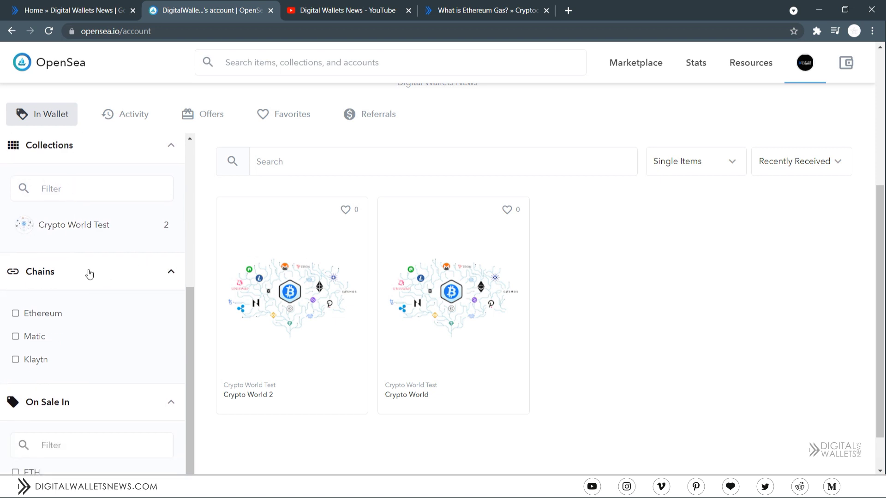
pyautogui.scroll(-1, 90, 274)
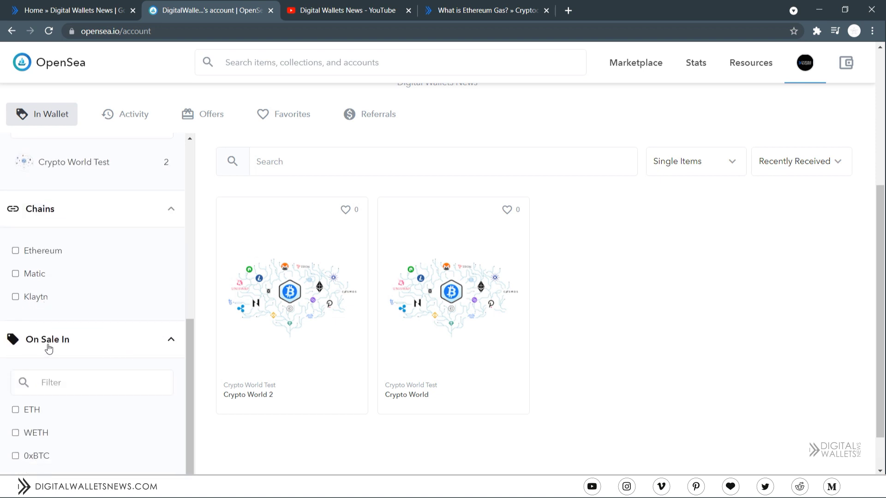
pyautogui.scroll(10, 54, 342)
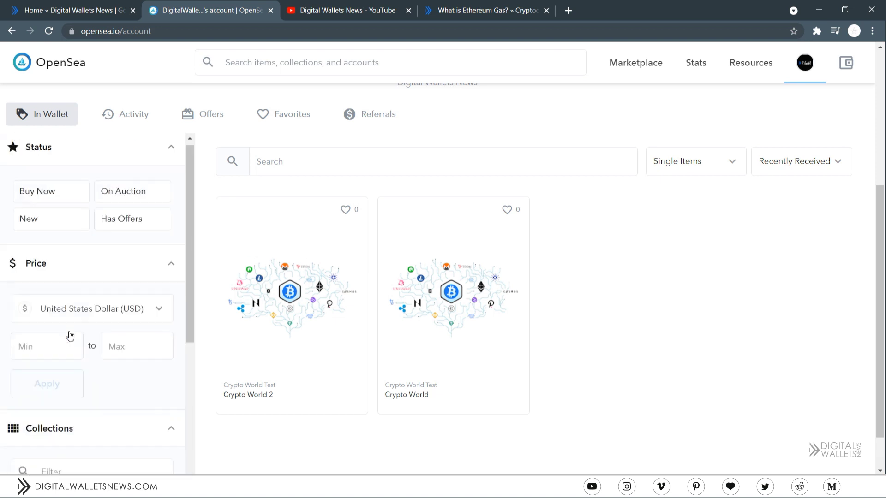
# - Review the Activity tab's trading history, then move to the Offers tab
pyautogui.click(123, 116)
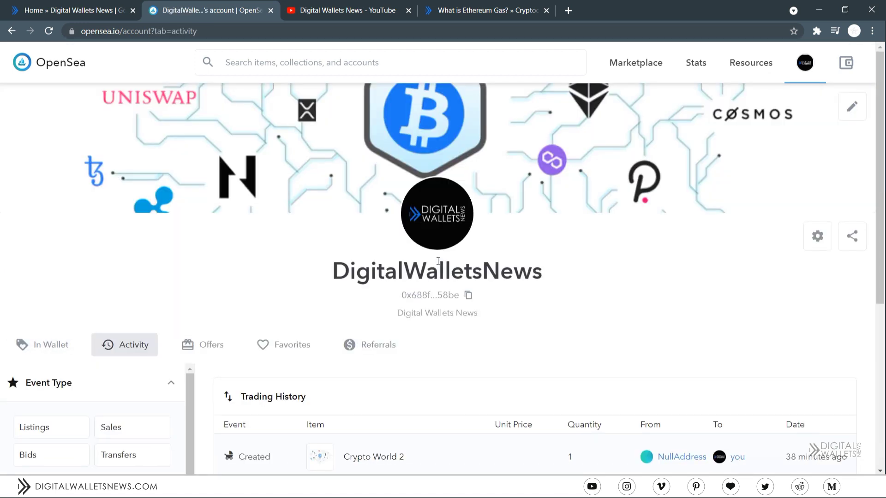
pyautogui.scroll(-1, 455, 277)
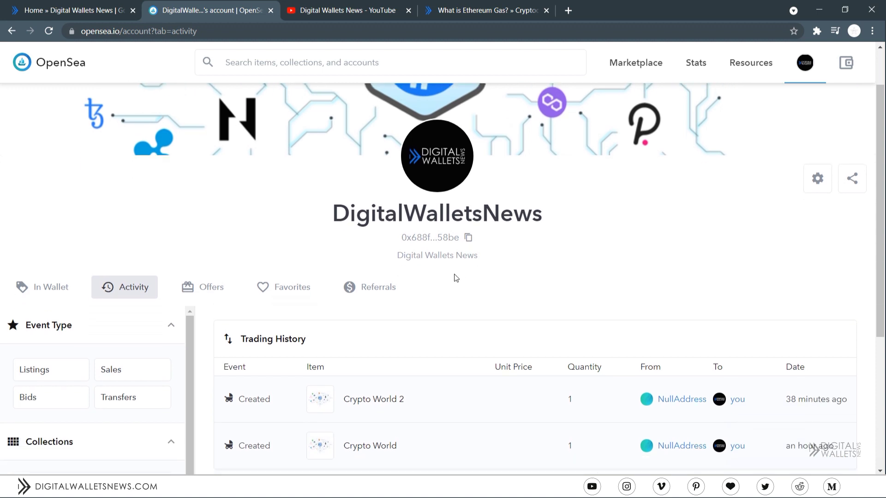
pyautogui.scroll(-2, 403, 253)
pyautogui.scroll(-1, 419, 358)
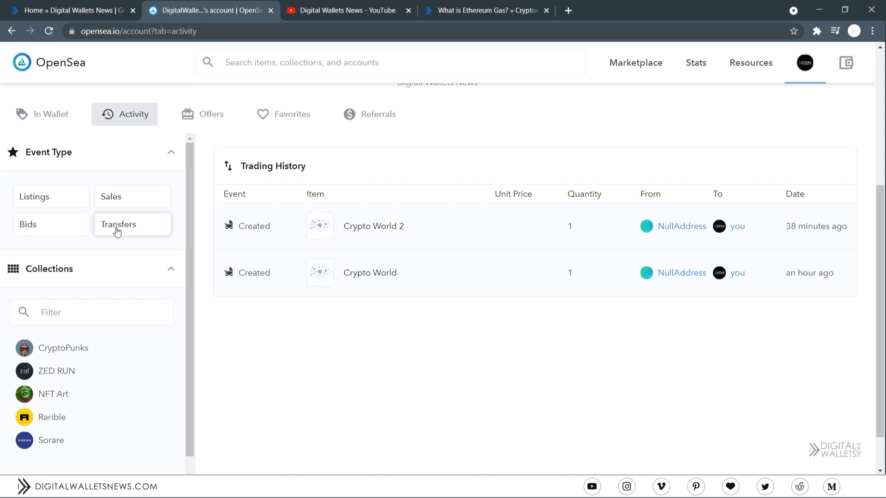
pyautogui.scroll(-1, 76, 194)
pyautogui.scroll(-1, 76, 194)
pyautogui.scroll(-2, 87, 230)
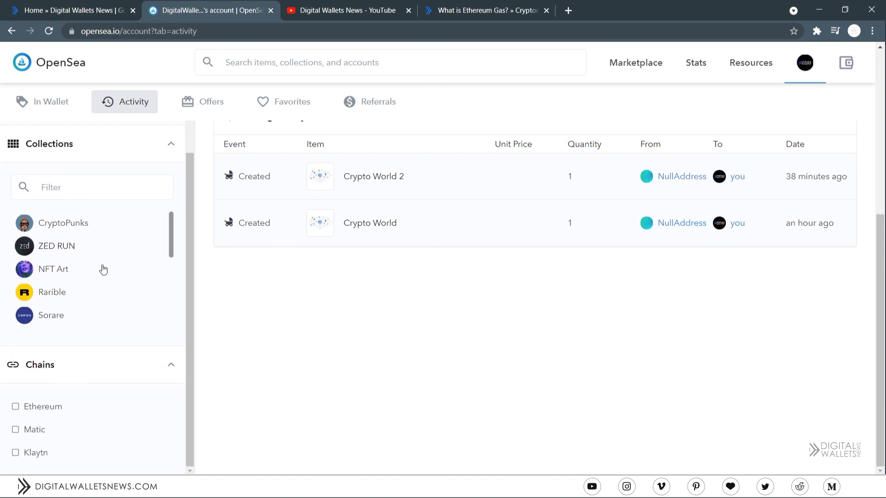
pyautogui.scroll(-3, 99, 276)
pyautogui.scroll(3, 119, 231)
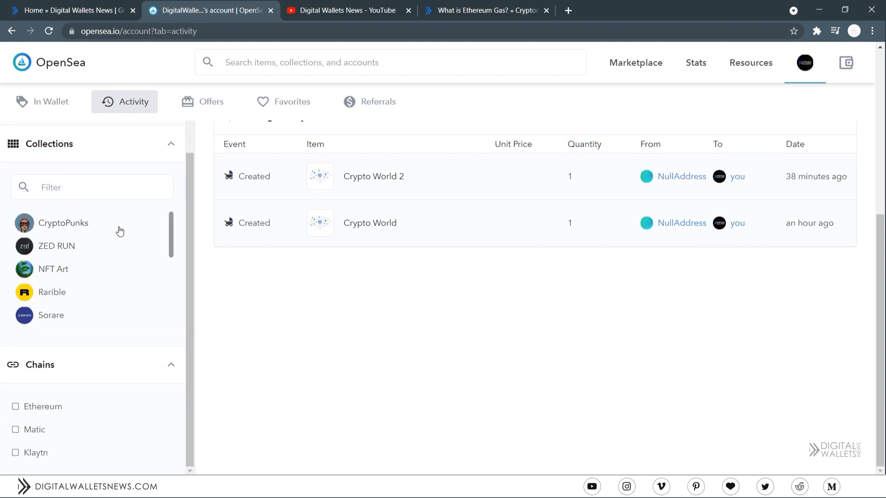
pyautogui.scroll(5, 137, 192)
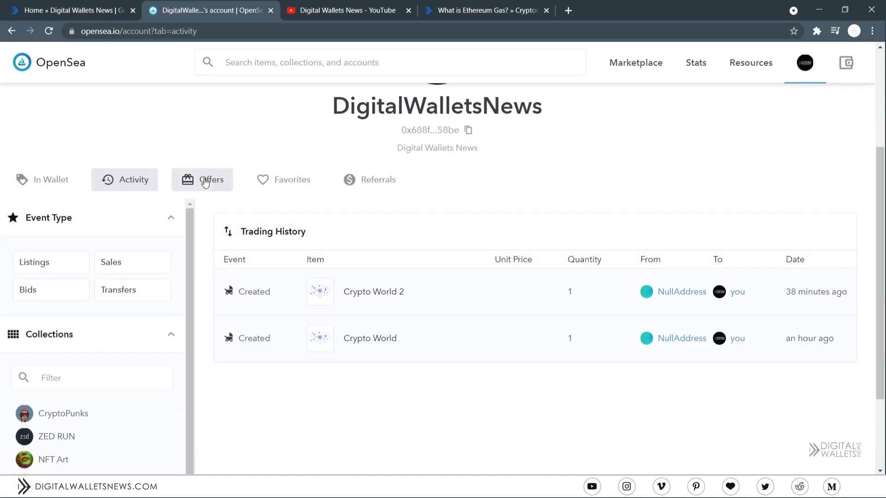
pyautogui.click(206, 182)
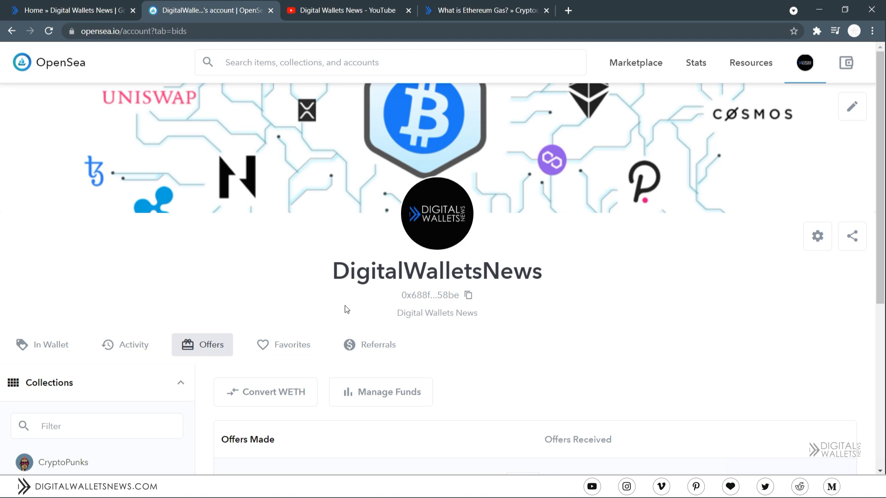
# - Start the ETH-to-WETH conversion, then close the Convert WETH window
pyautogui.scroll(-5, 339, 321)
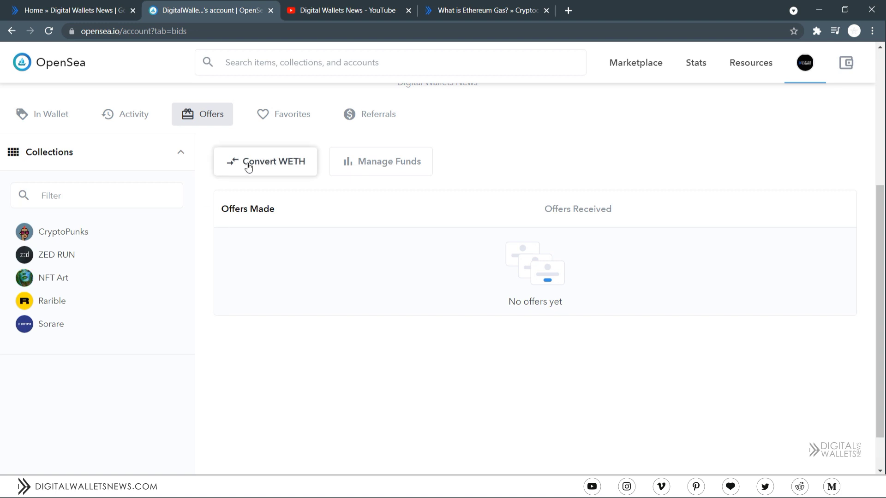
pyautogui.click(277, 163)
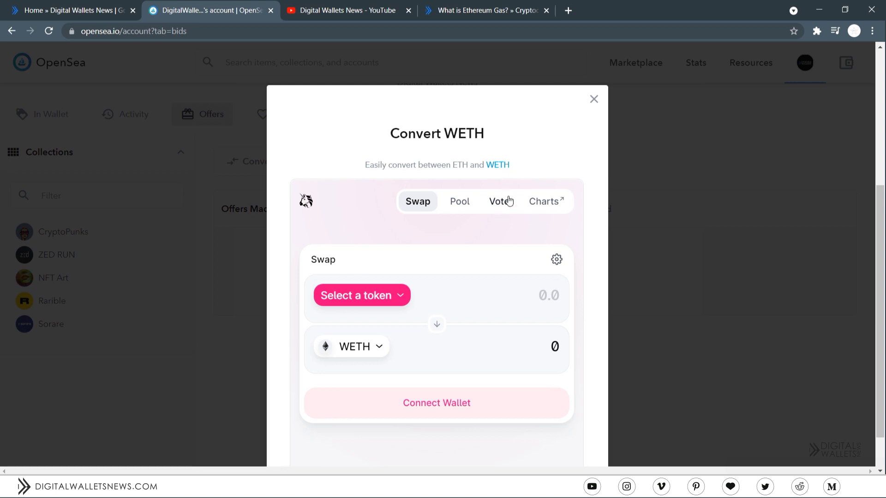
pyautogui.click(594, 100)
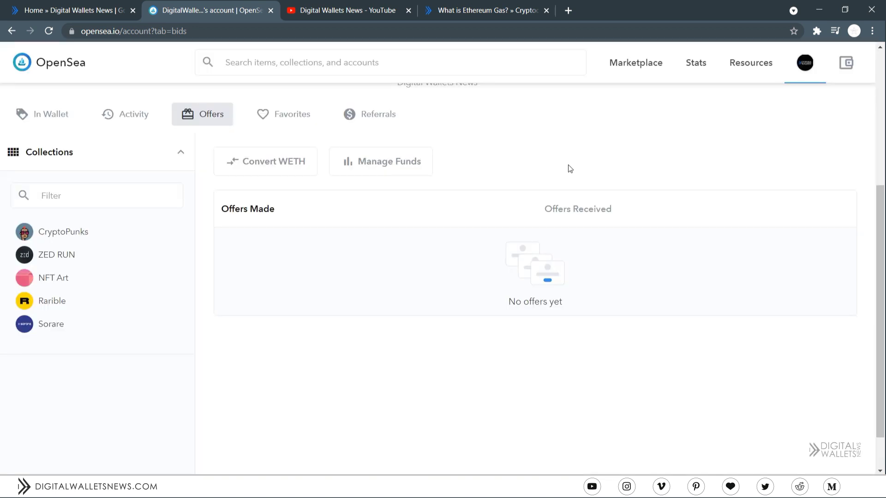
# - Check Manage Funds' Zerion page and the Refer a friend dialog, closing both
pyautogui.click(404, 170)
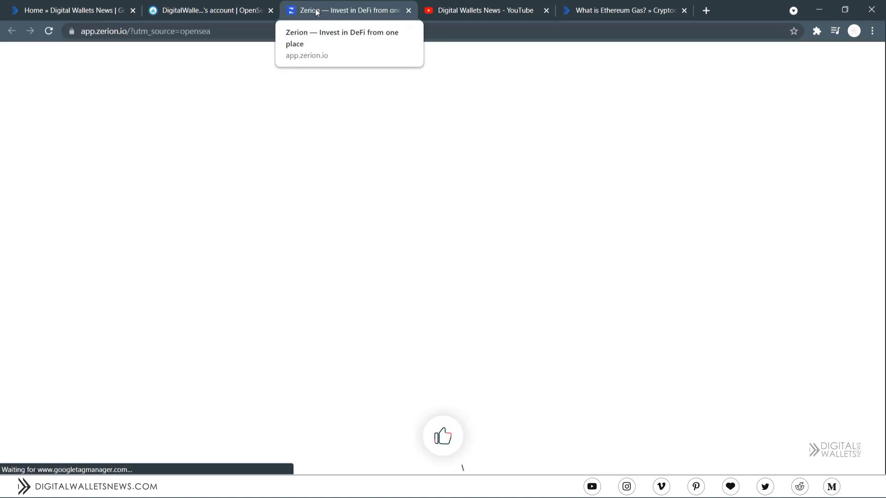
pyautogui.middleClick(317, 12)
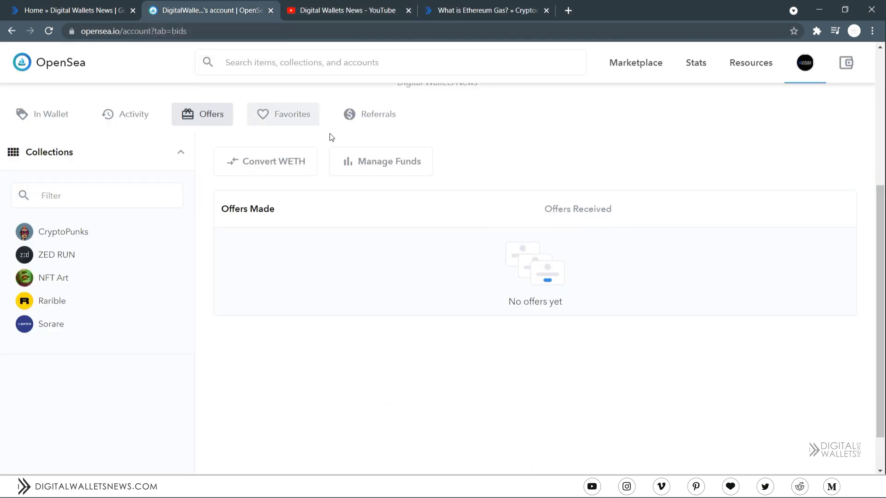
pyautogui.click(364, 115)
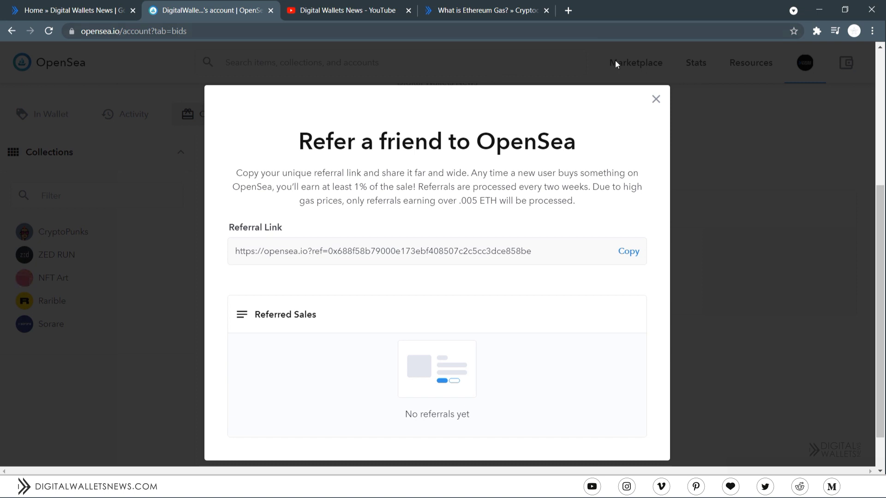
pyautogui.click(655, 101)
pyautogui.scroll(5, 646, 93)
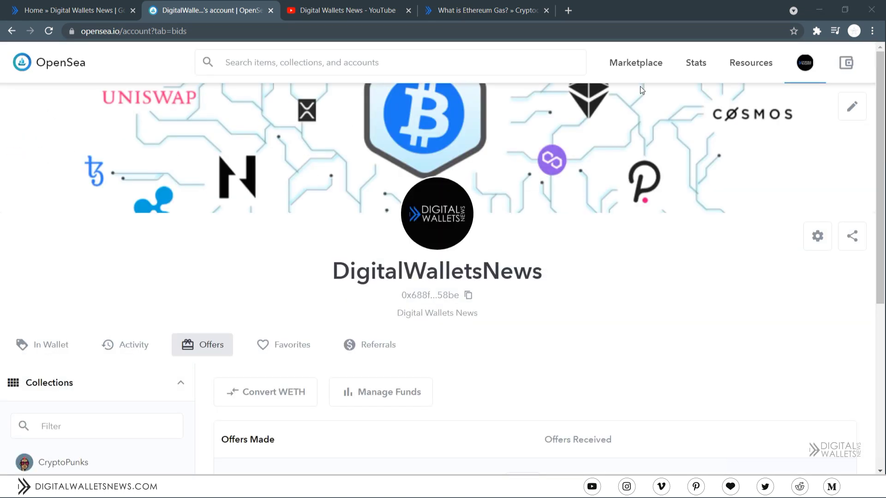
# - Favorite the first Marketplace NFT, the #B41 Mining gold coin, and view My Favorites
pyautogui.click(637, 63)
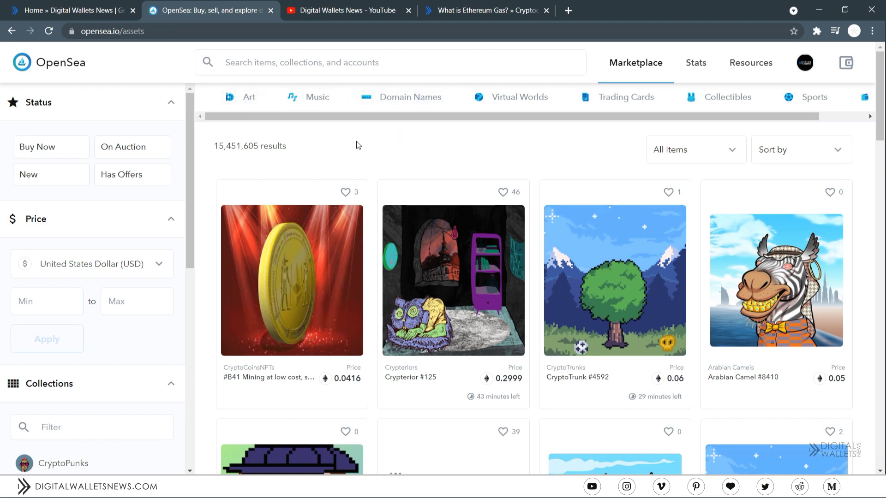
pyautogui.click(344, 192)
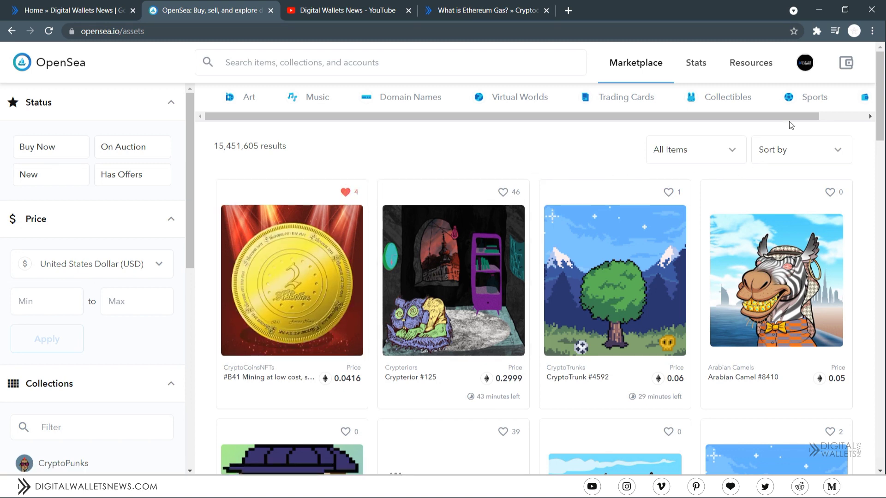
pyautogui.moveTo(803, 62)
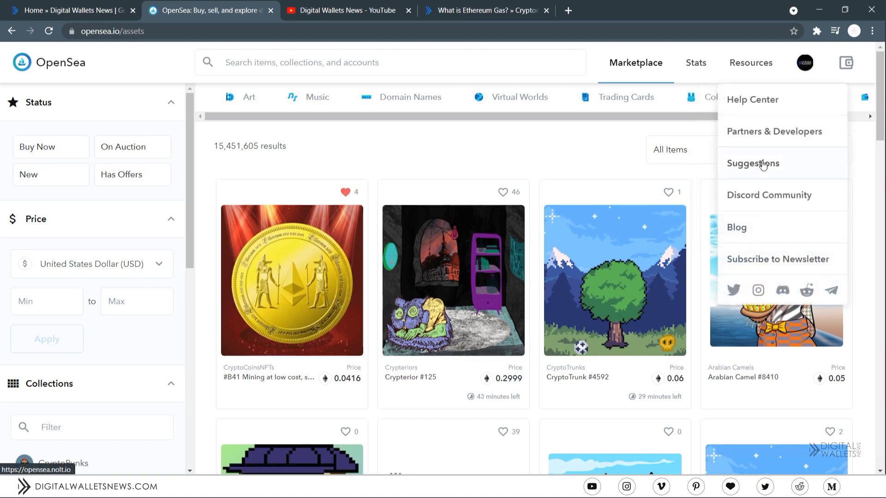
pyautogui.click(792, 165)
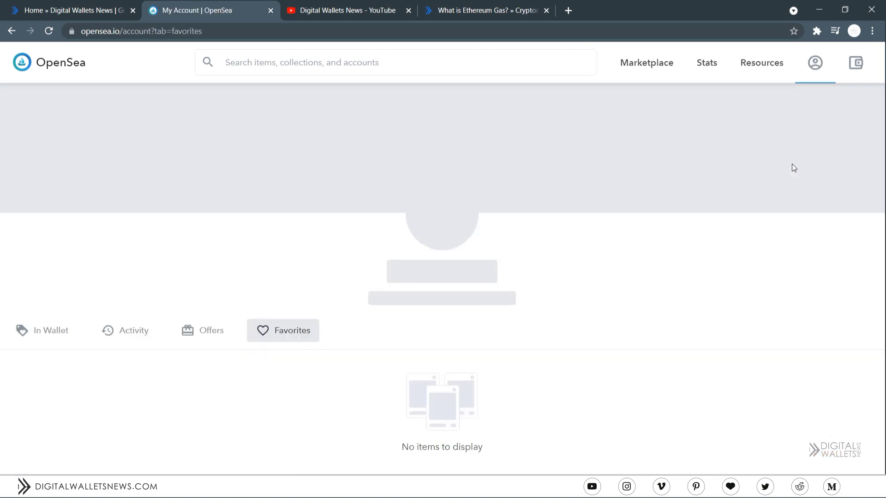
# - Remove the #B41 Mining coin from Favorites and go back to the Marketplace
pyautogui.scroll(-3, 620, 266)
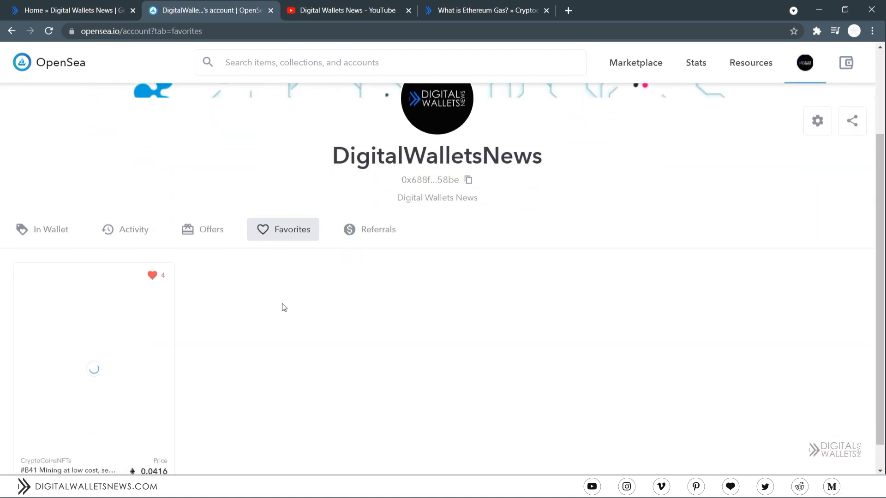
pyautogui.click(152, 276)
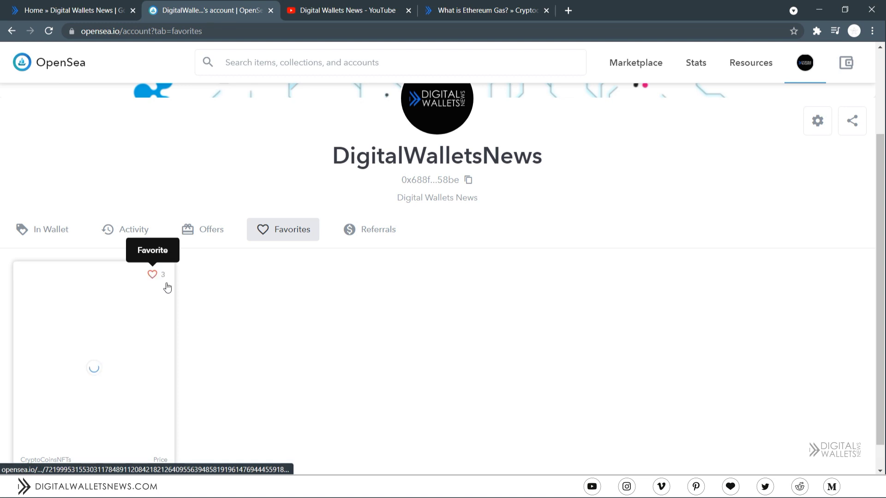
pyautogui.scroll(3, 686, 285)
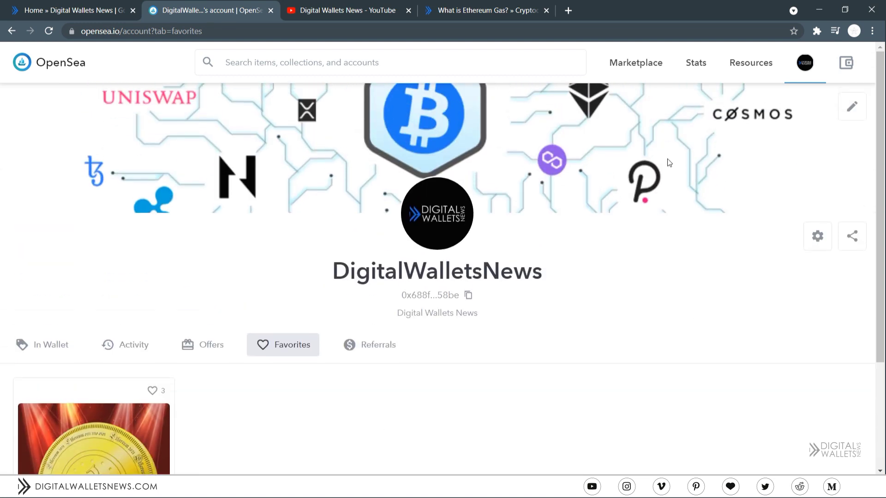
pyautogui.click(632, 65)
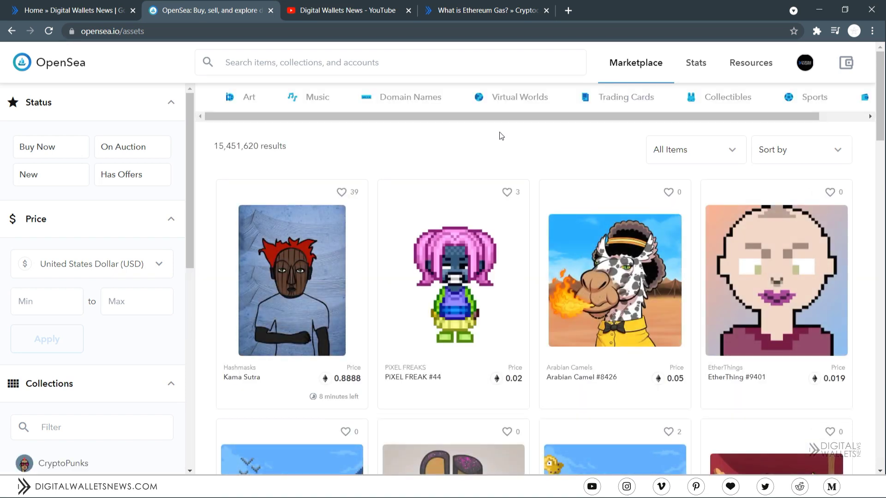
# - Open the Kama Sutra Hashmask item and expand, then collapse, its Properties and Stats
pyautogui.click(286, 239)
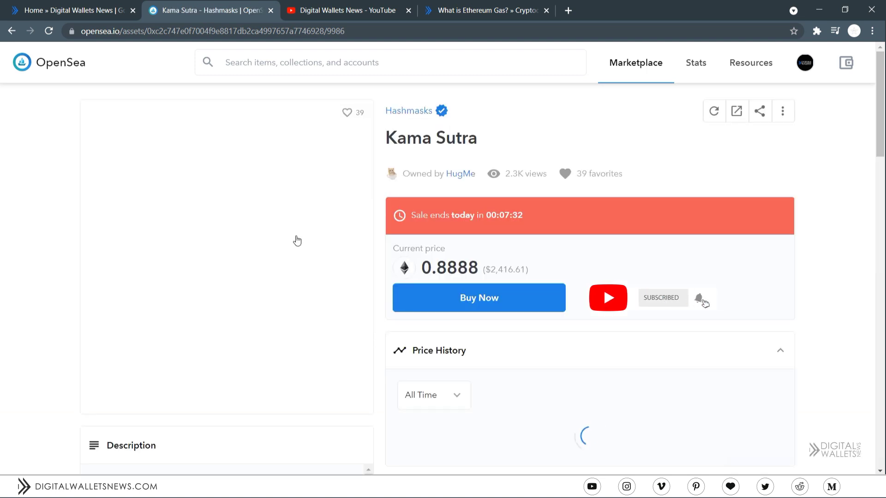
pyautogui.scroll(-4, 467, 296)
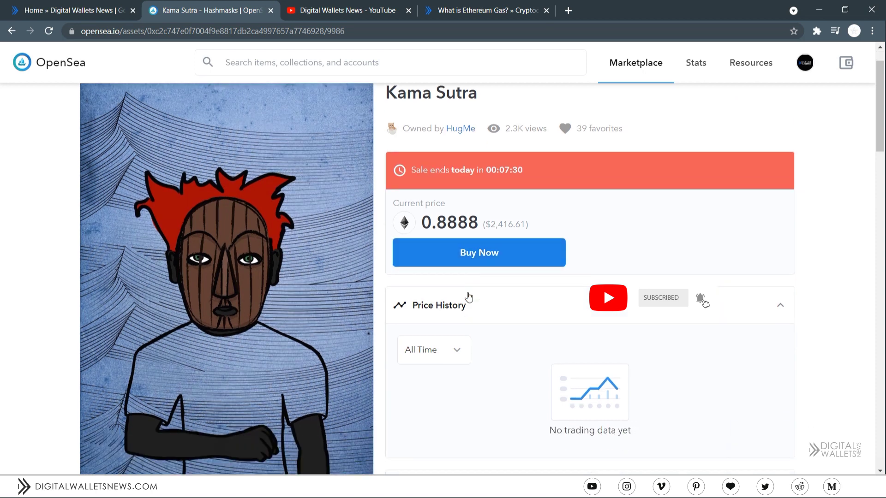
pyautogui.scroll(-5, 475, 217)
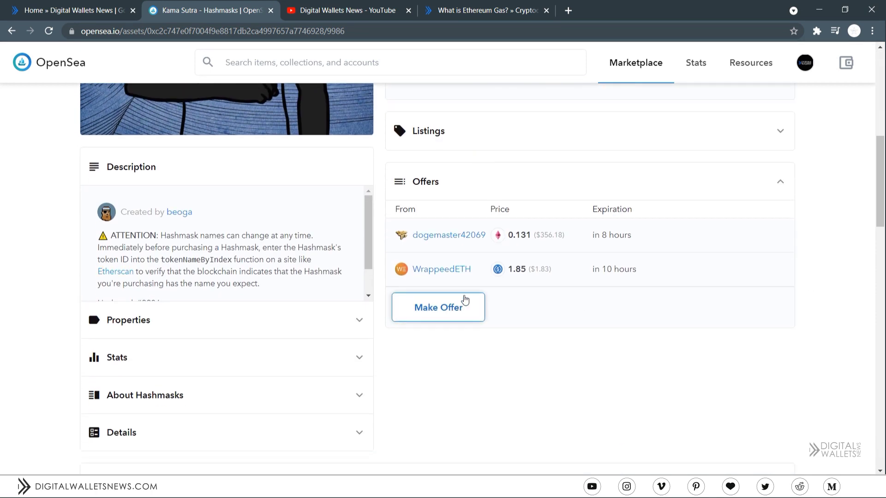
pyautogui.click(167, 316)
pyautogui.scroll(-4, 178, 348)
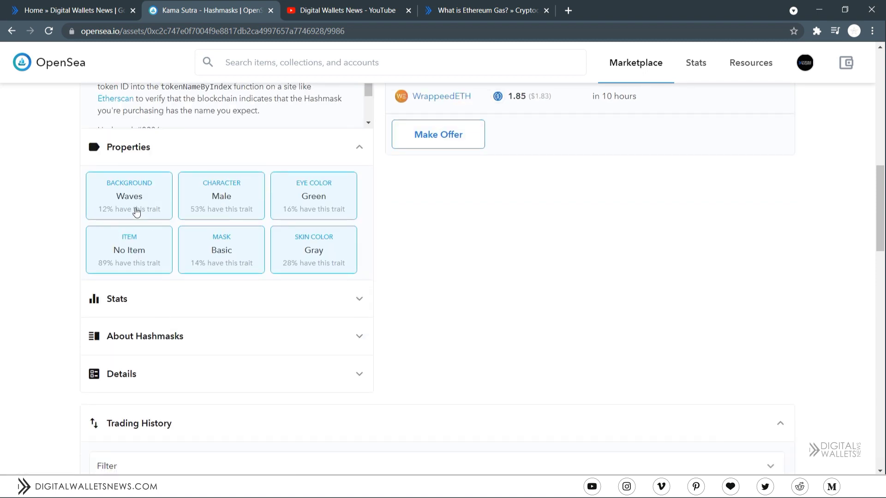
pyautogui.click(137, 316)
pyautogui.click(133, 288)
pyautogui.click(166, 147)
# - Bring up the Top NFTs rankings from the Stats menu
pyautogui.scroll(-1, 695, 296)
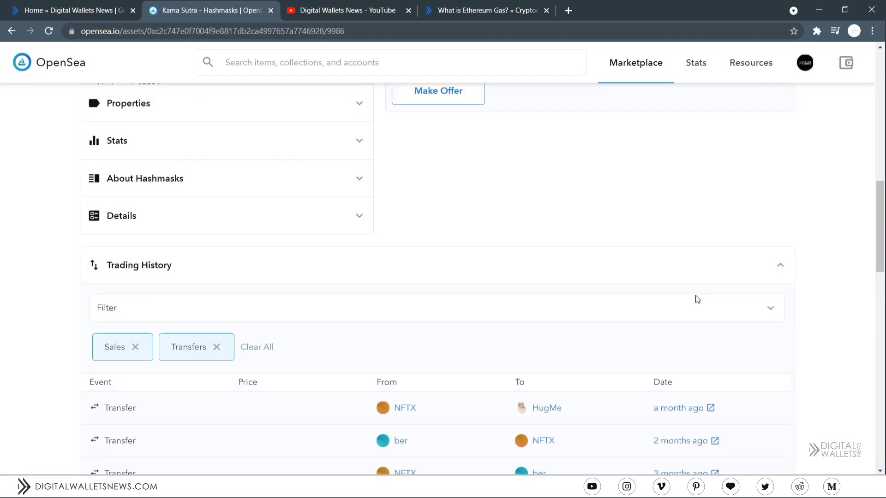
pyautogui.scroll(10, 697, 298)
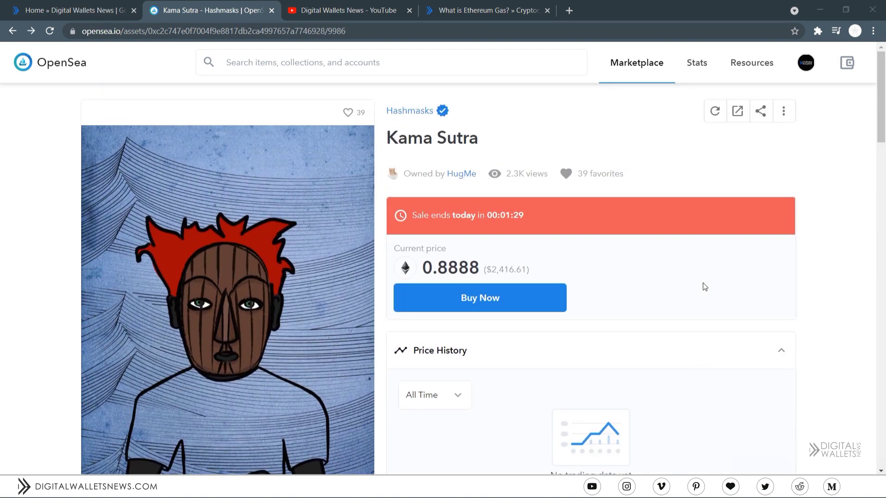
pyautogui.moveTo(695, 64)
pyautogui.click(708, 98)
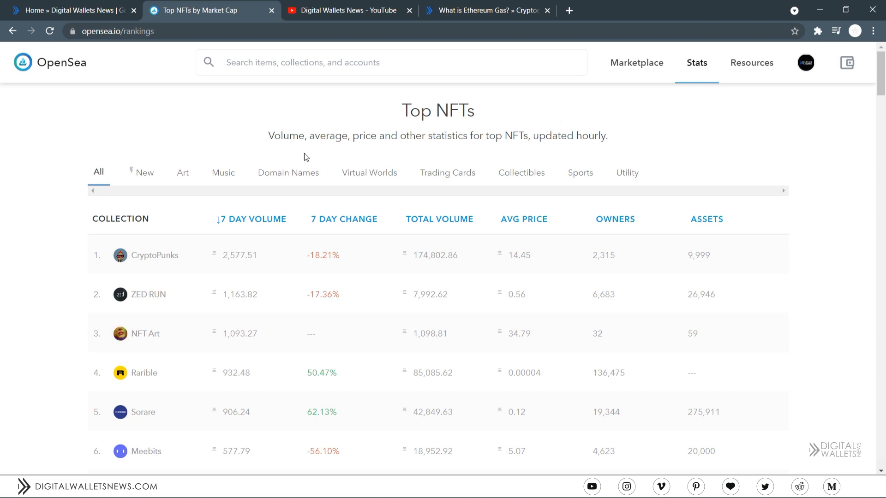
# - Sort the collection rankings by 7-day volume, ascending
pyautogui.moveTo(358, 221)
pyautogui.moveTo(537, 224)
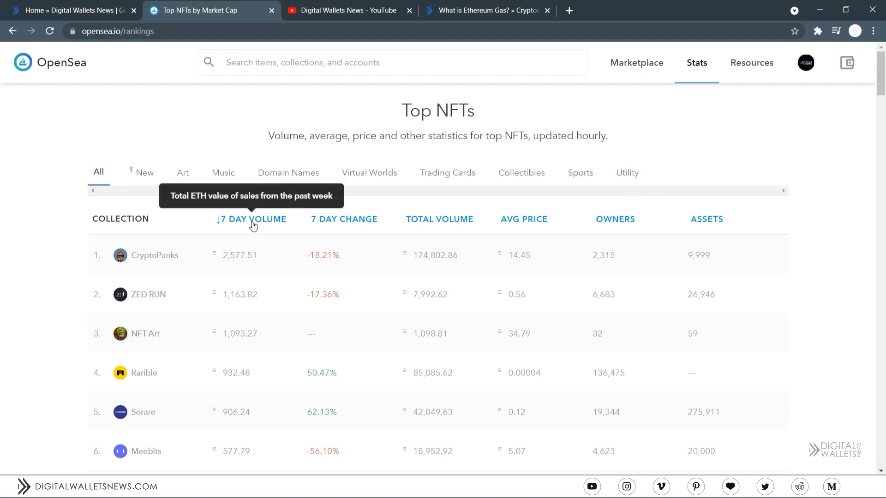
pyautogui.click(259, 222)
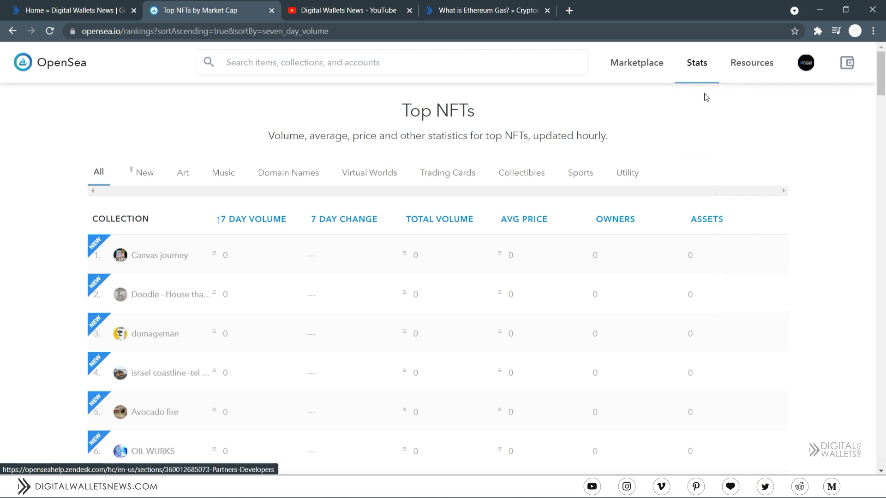
# - View recent marketplace sales activity, then switch to the Digital Wallets News YouTube tab
pyautogui.click(695, 131)
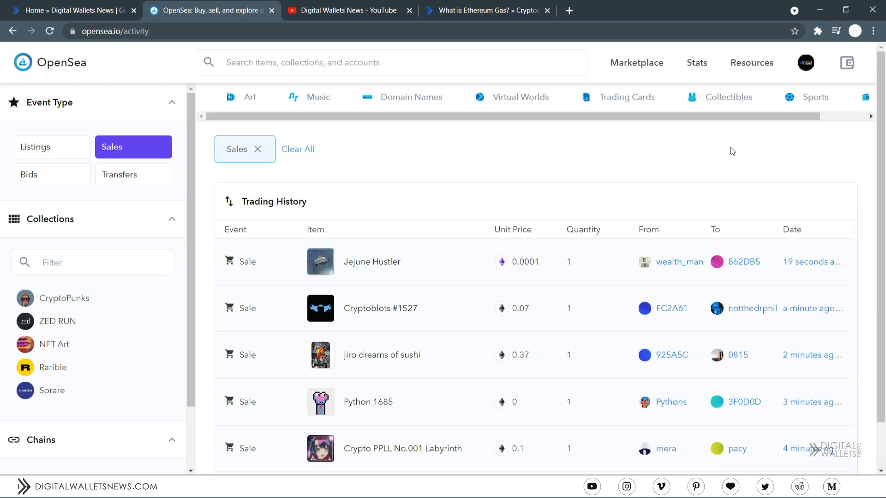
pyautogui.moveTo(747, 67)
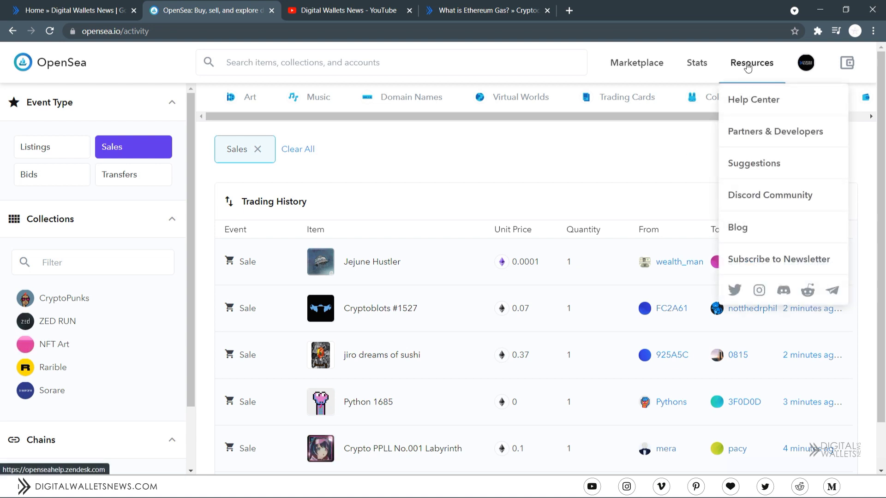
pyautogui.click(343, 10)
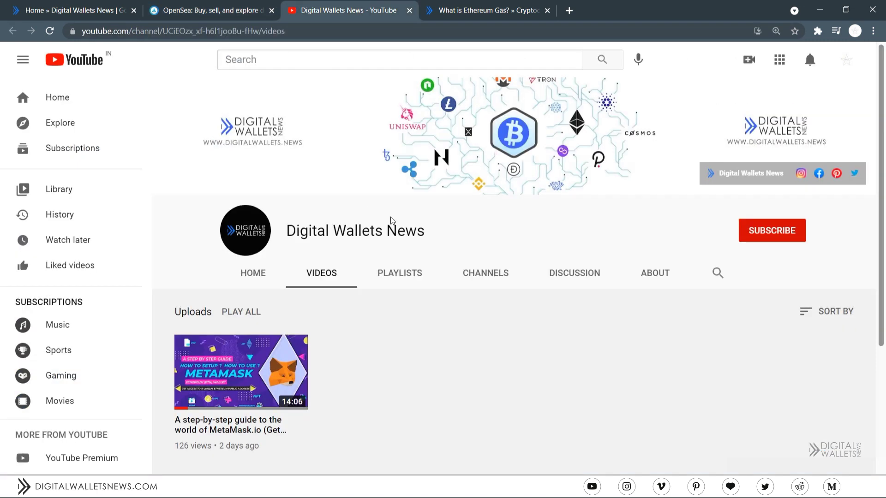